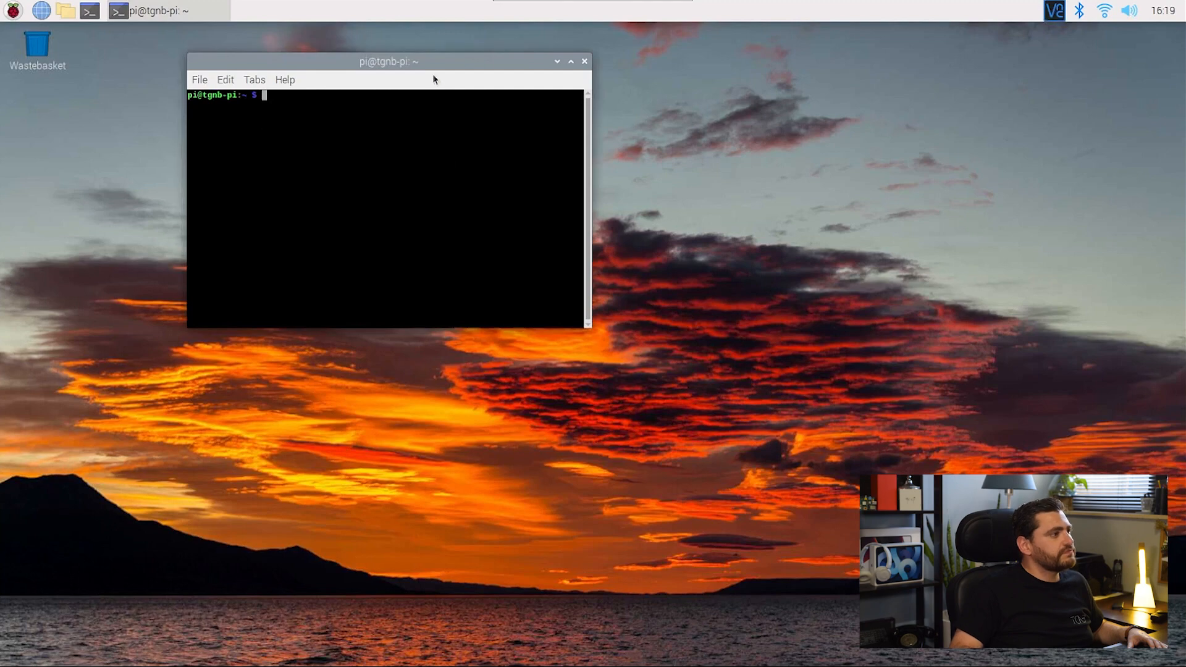
Capture a still photo with libcamera-jpeg, saving it as test.jpg on the Desktop.
left_click_drag(435, 62, 580, 171)
type("libcamera-jpeg -o")
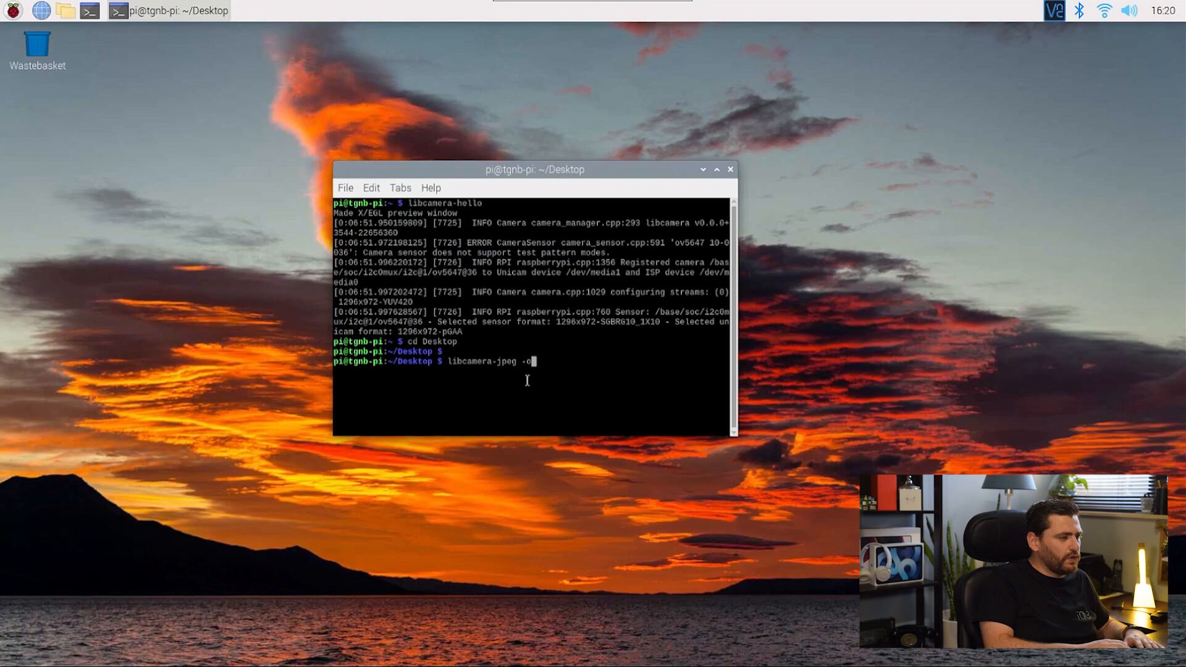
type(" test.jpg")
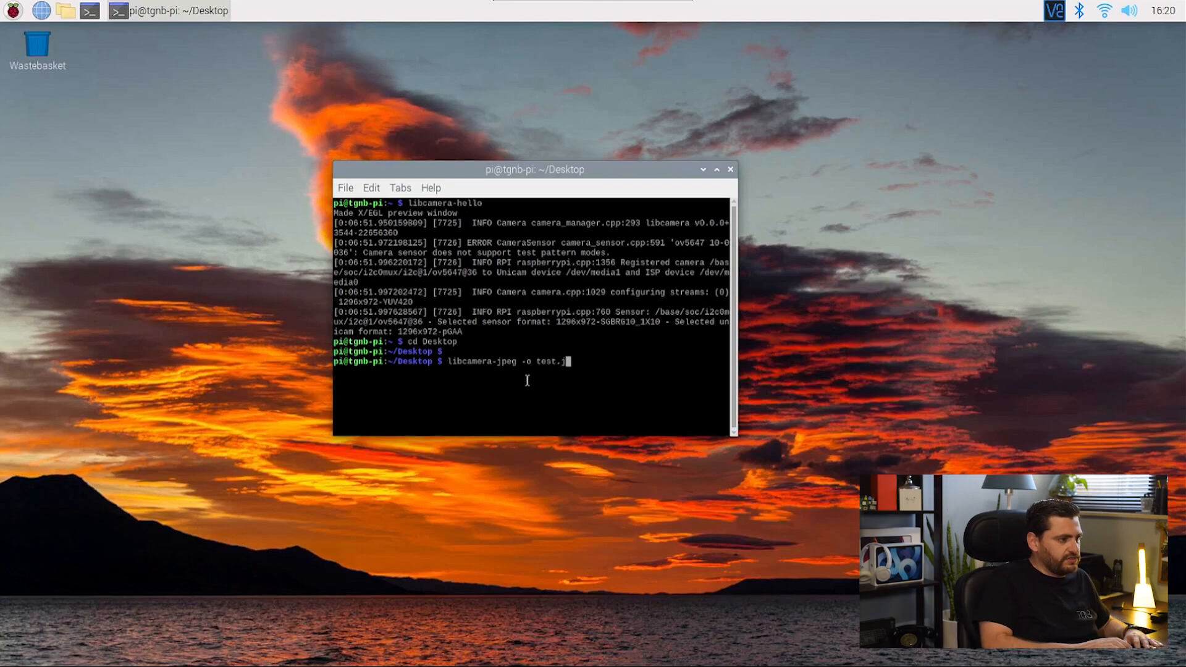
key("Return")
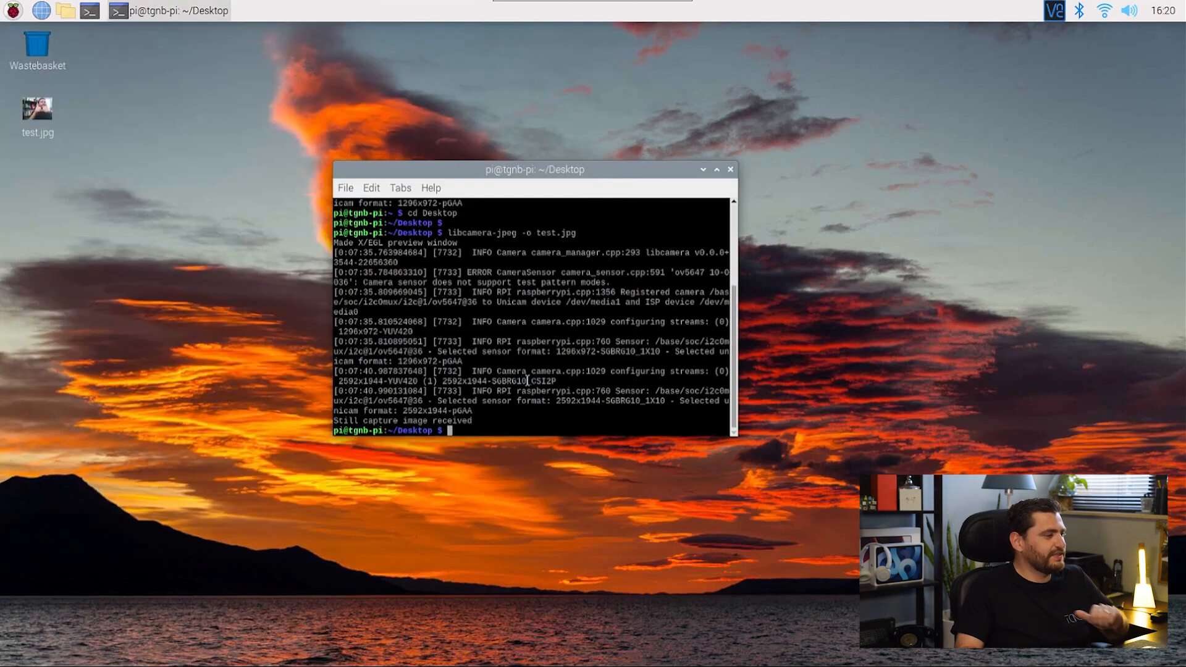
View the captured test.jpg photo, then close the image viewer.
double_click(39, 112)
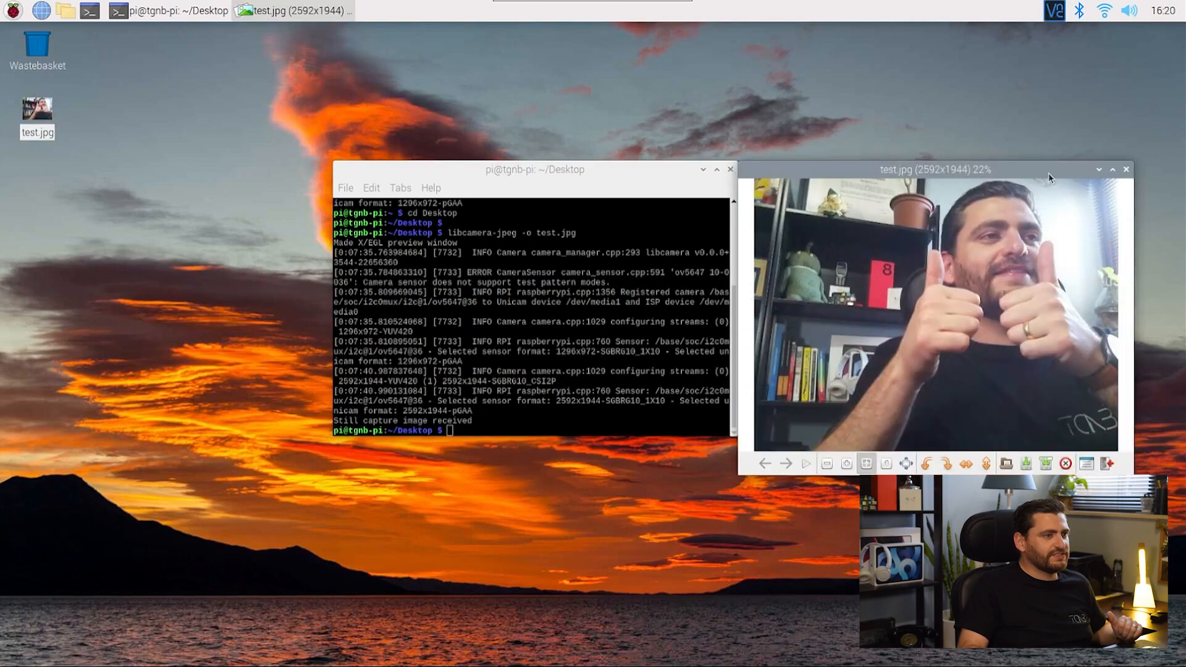
left_click_drag(1043, 179, 1027, 245)
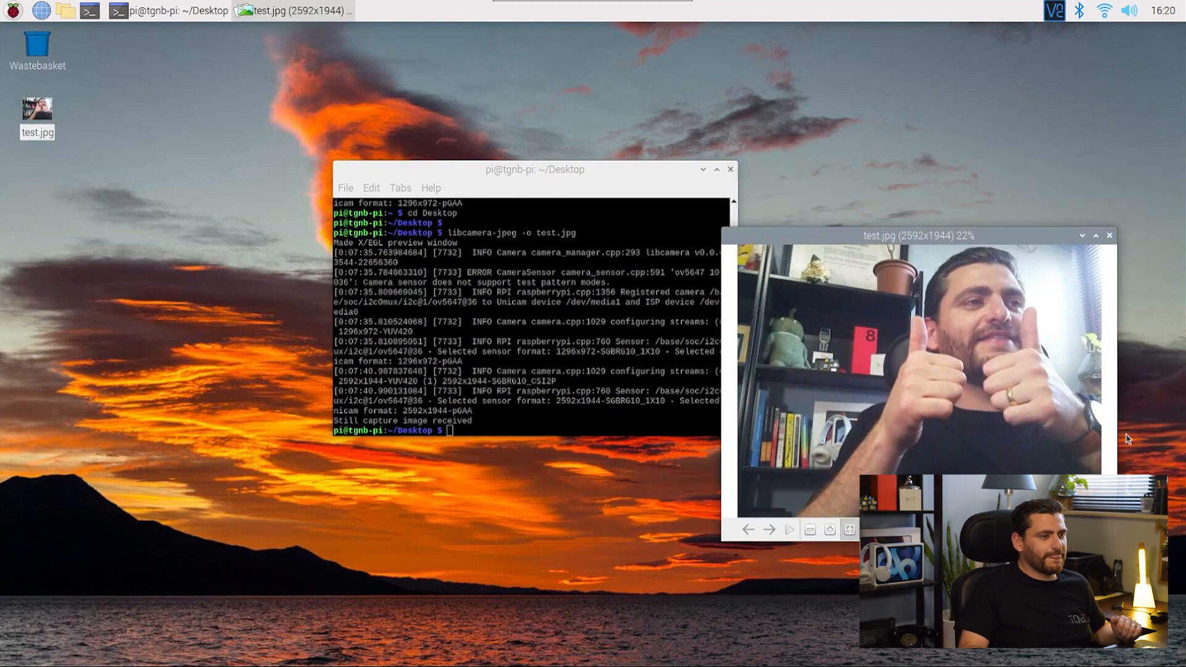
left_click(1110, 235)
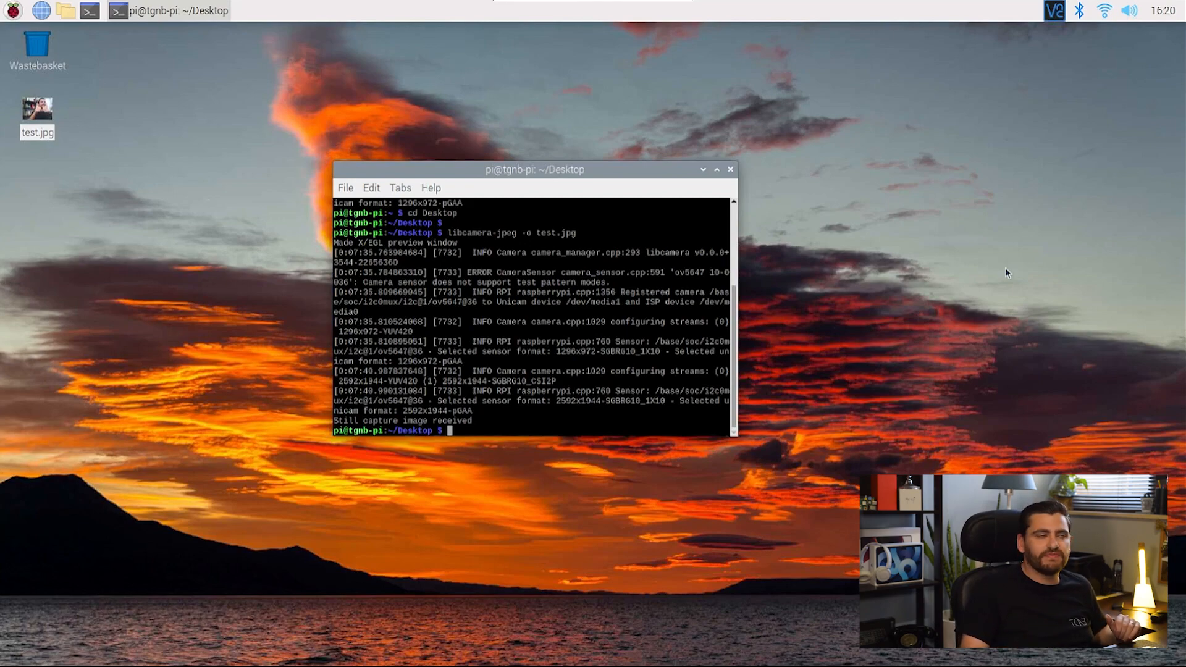
Launch Chromium and run a web search for 'rpi cam'.
left_click(41, 10)
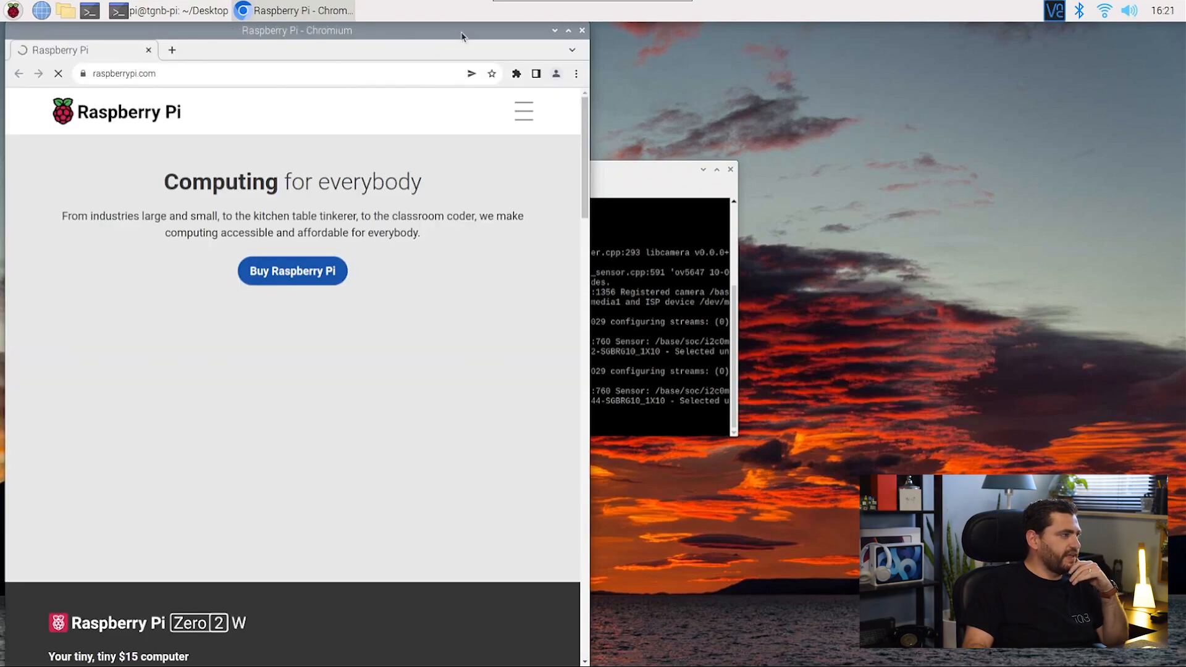
left_click(347, 72)
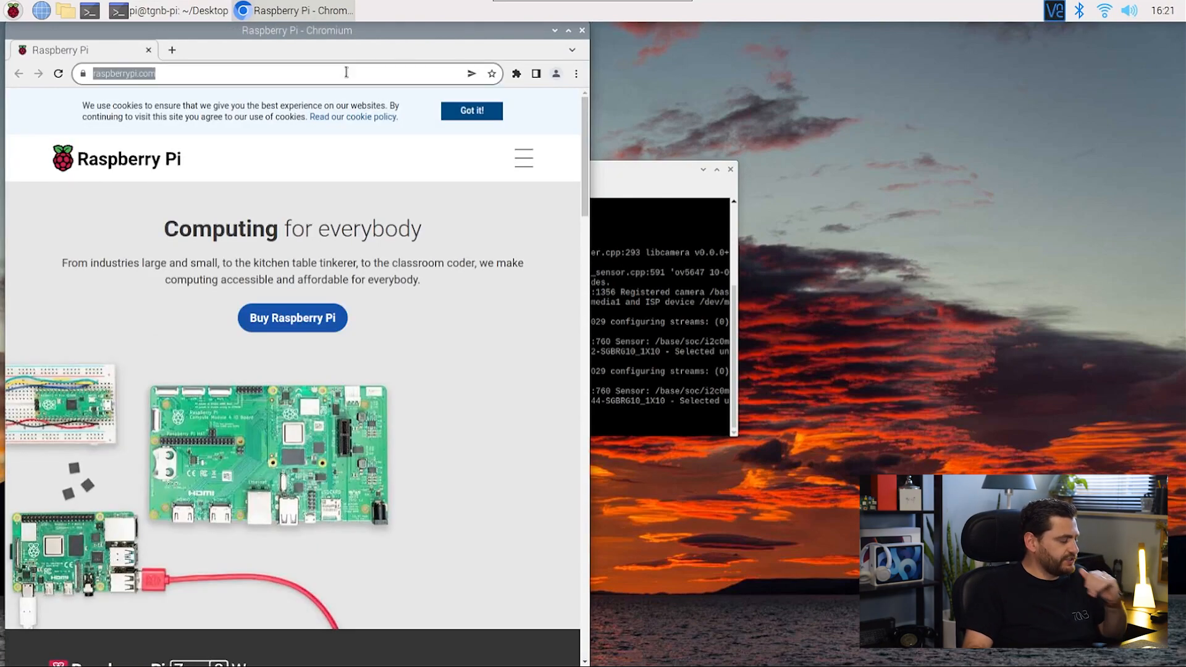
type("rpi camera")
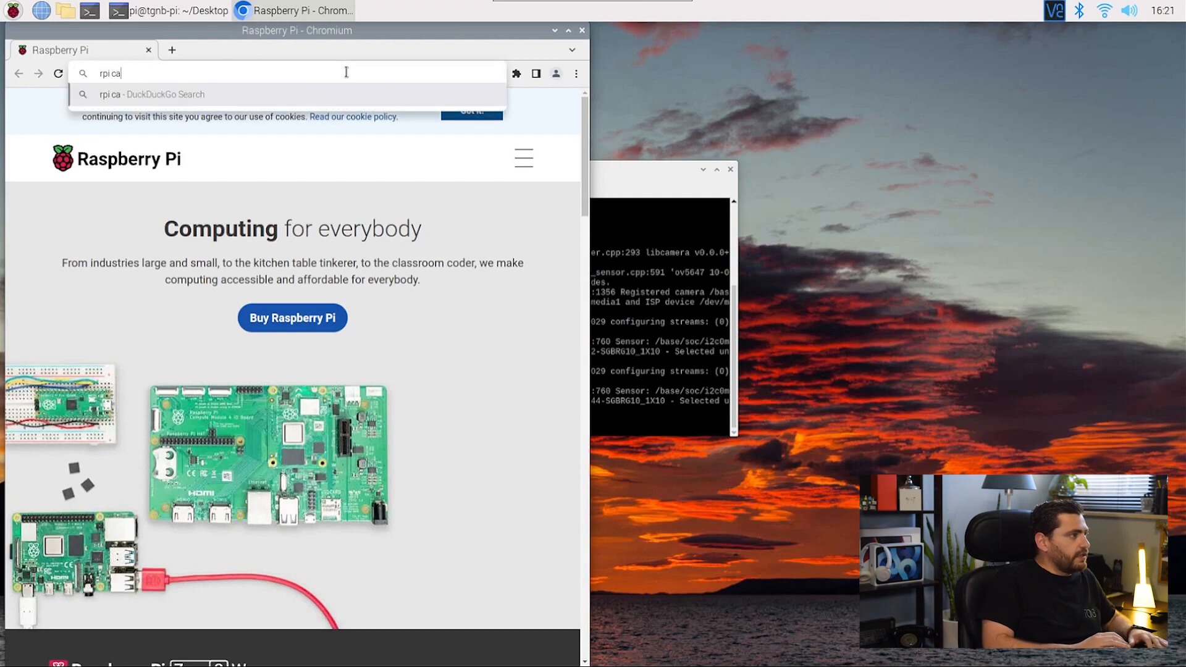
key("BackSpace")
key("BackSpace")
key("BackSpace")
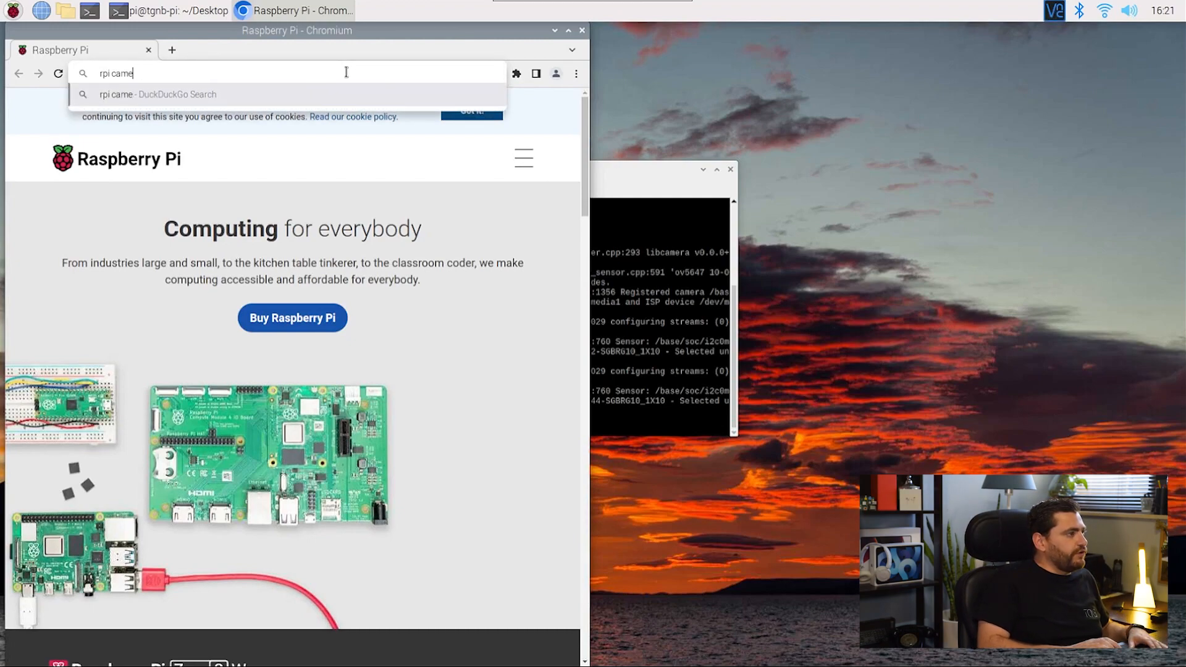
key("Return")
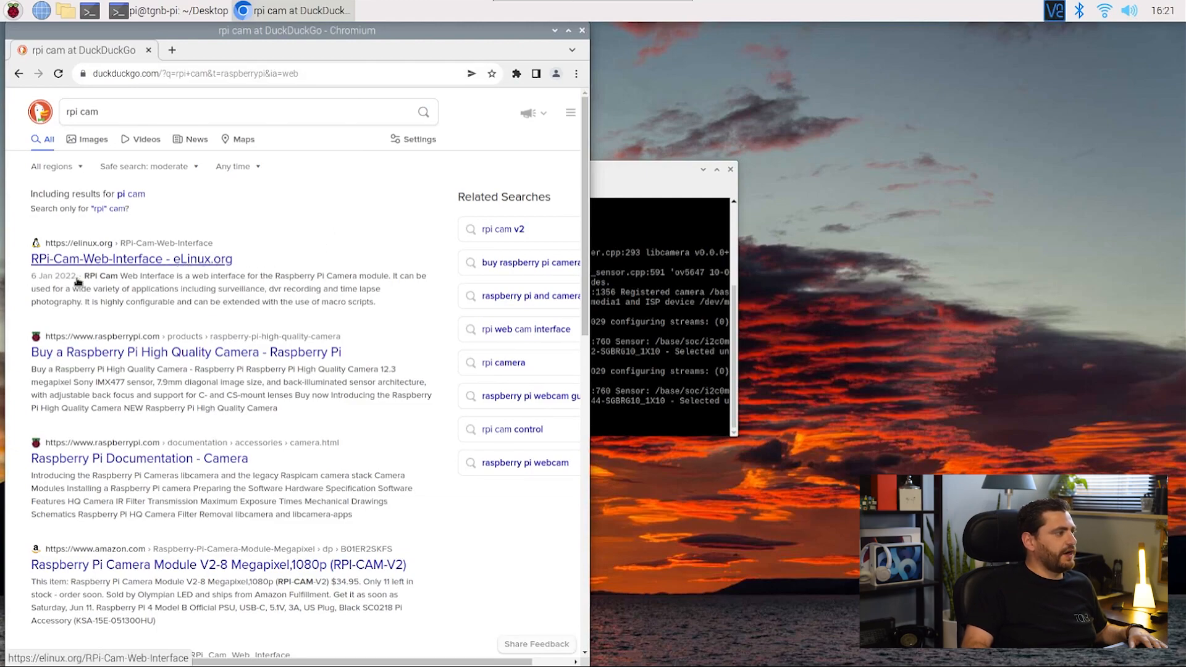
Open the eLinux.org RPi-Cam-Web-Interface wiki result and read its introduction.
left_click(123, 261)
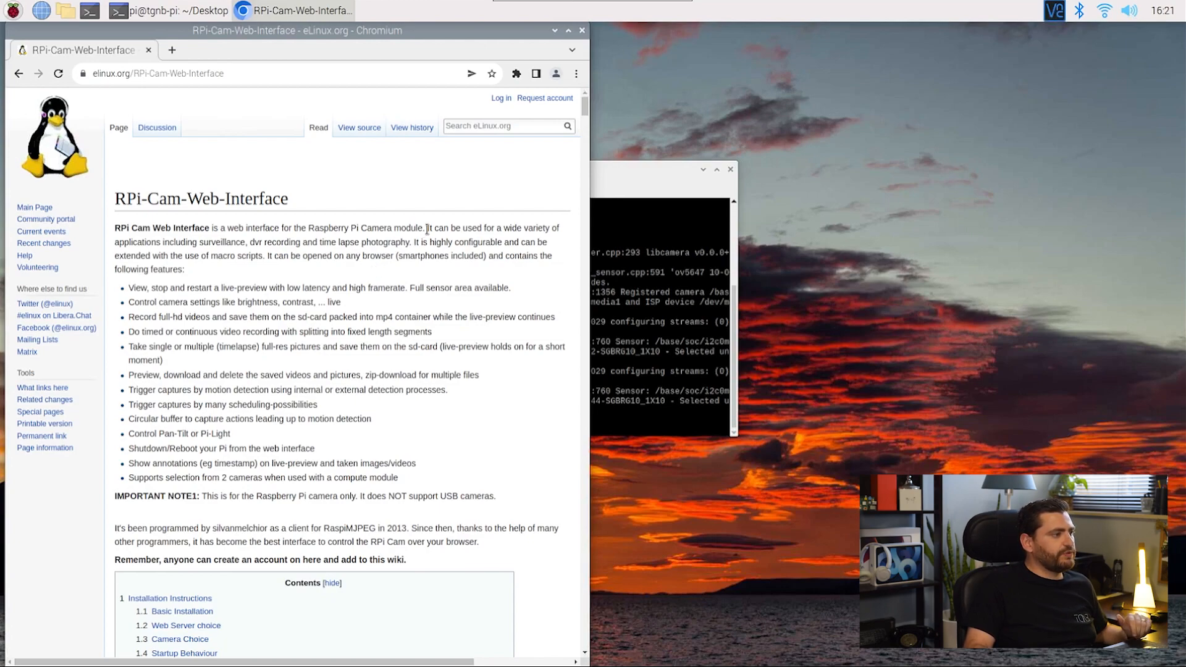
left_click_drag(427, 229, 560, 243)
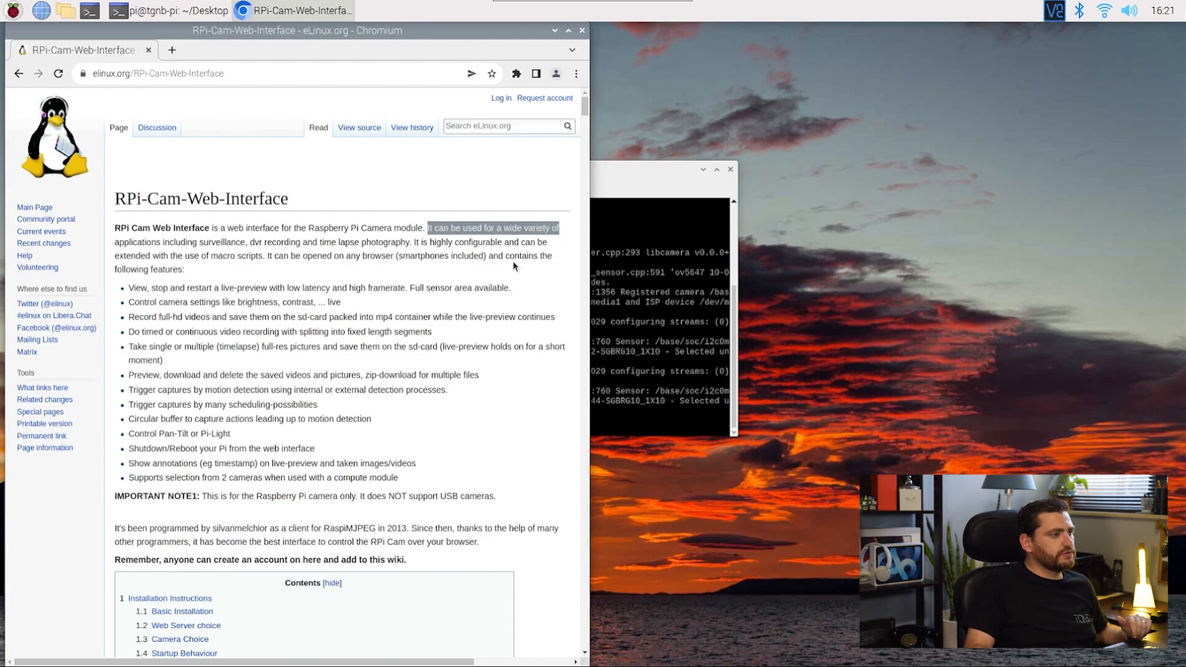
left_click(365, 264)
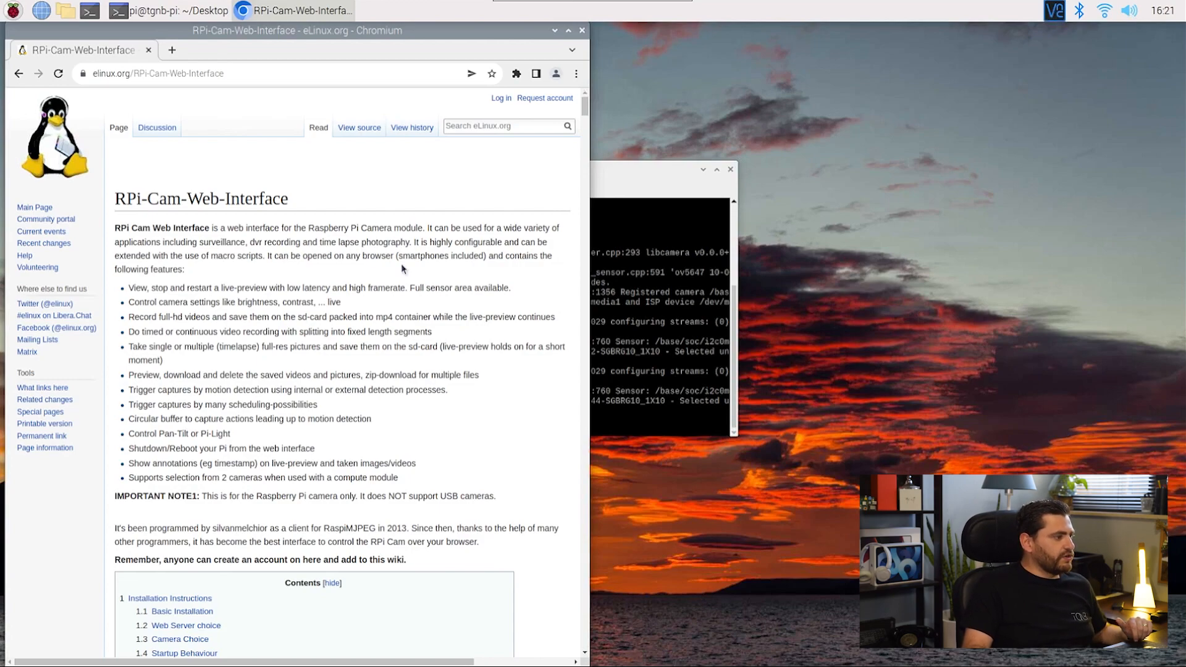
scroll(403, 269, "down", 3)
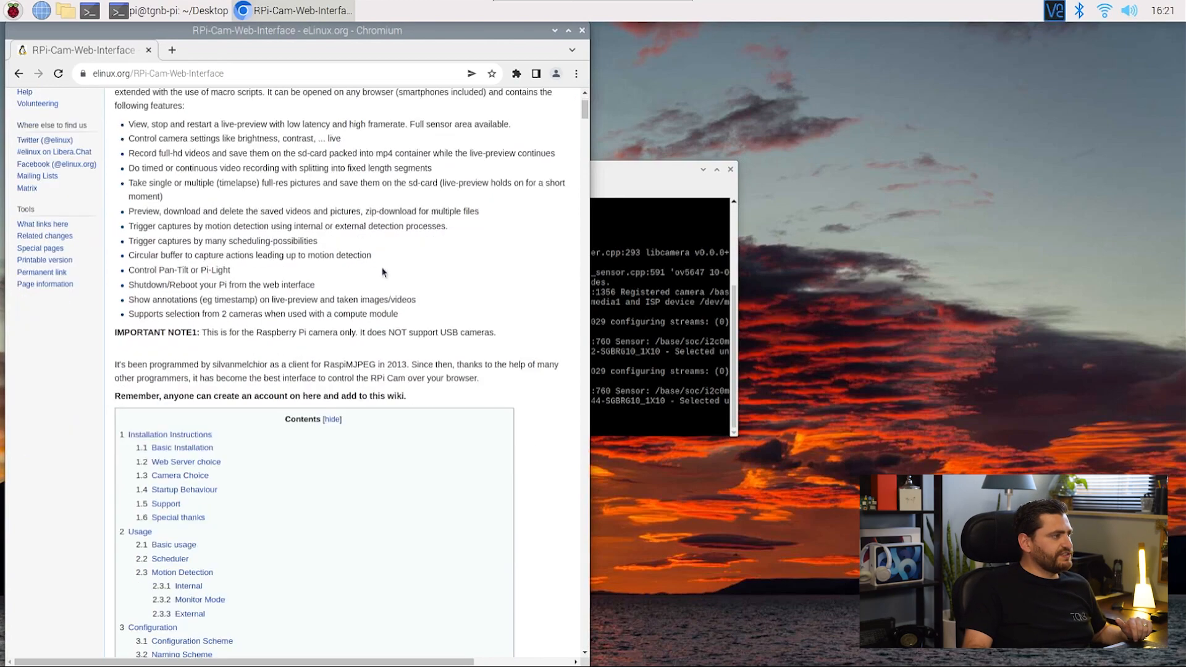
scroll(375, 272, "down", 2)
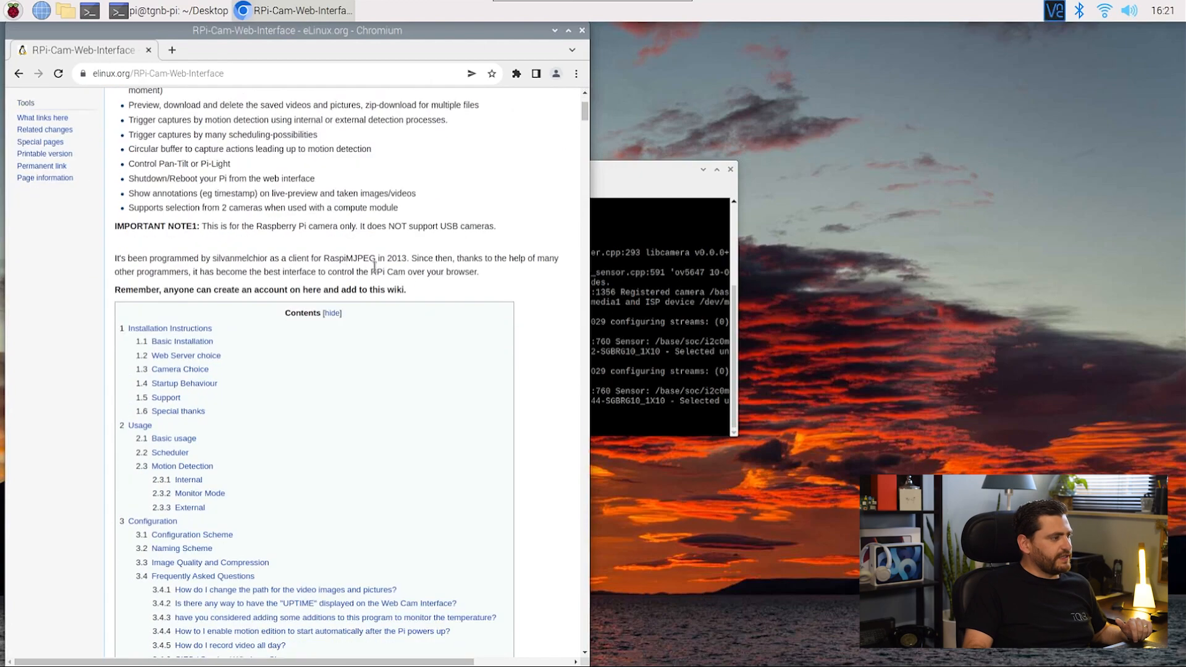
scroll(376, 272, "down", 2)
scroll(375, 273, "down", 3)
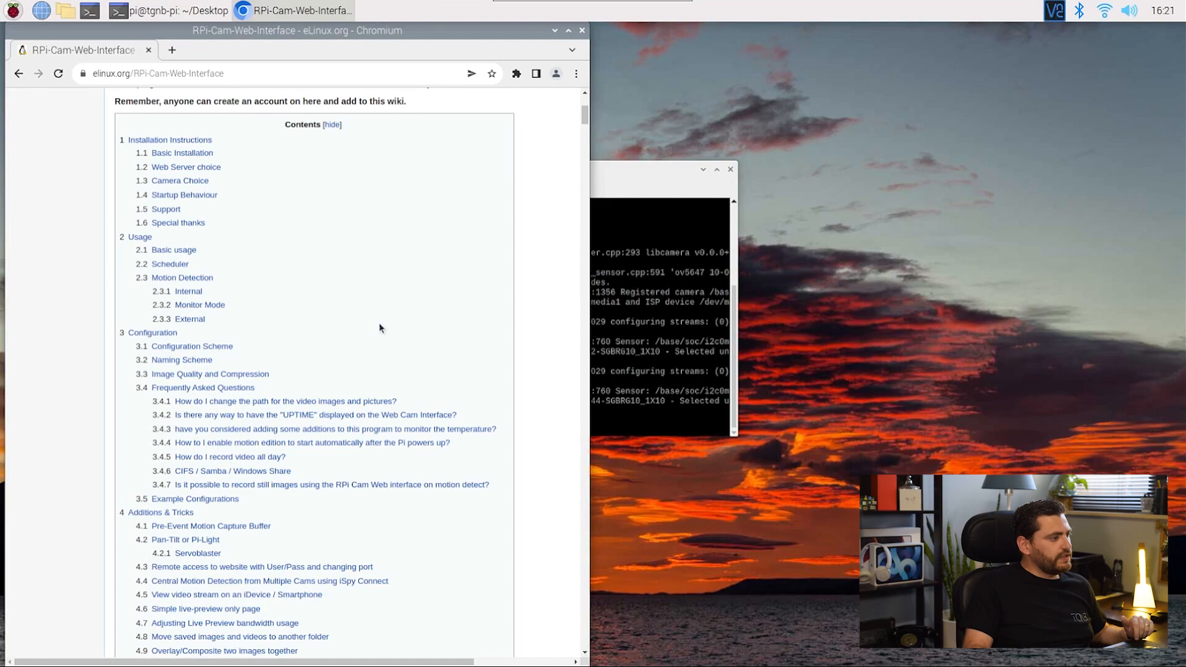
scroll(378, 323, "down", 2)
scroll(379, 323, "down", 2)
scroll(378, 322, "down", 1)
scroll(378, 321, "down", 2)
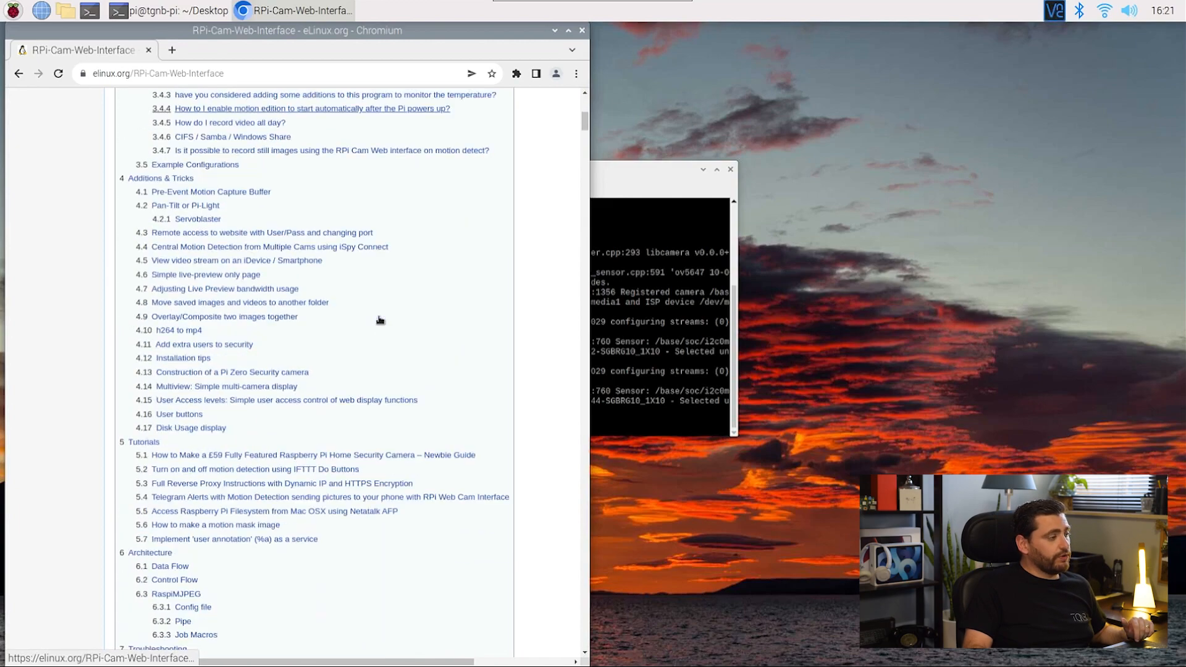
scroll(378, 320, "down", 1)
scroll(379, 321, "down", 2)
scroll(379, 320, "down", 2)
scroll(379, 316, "down", 2)
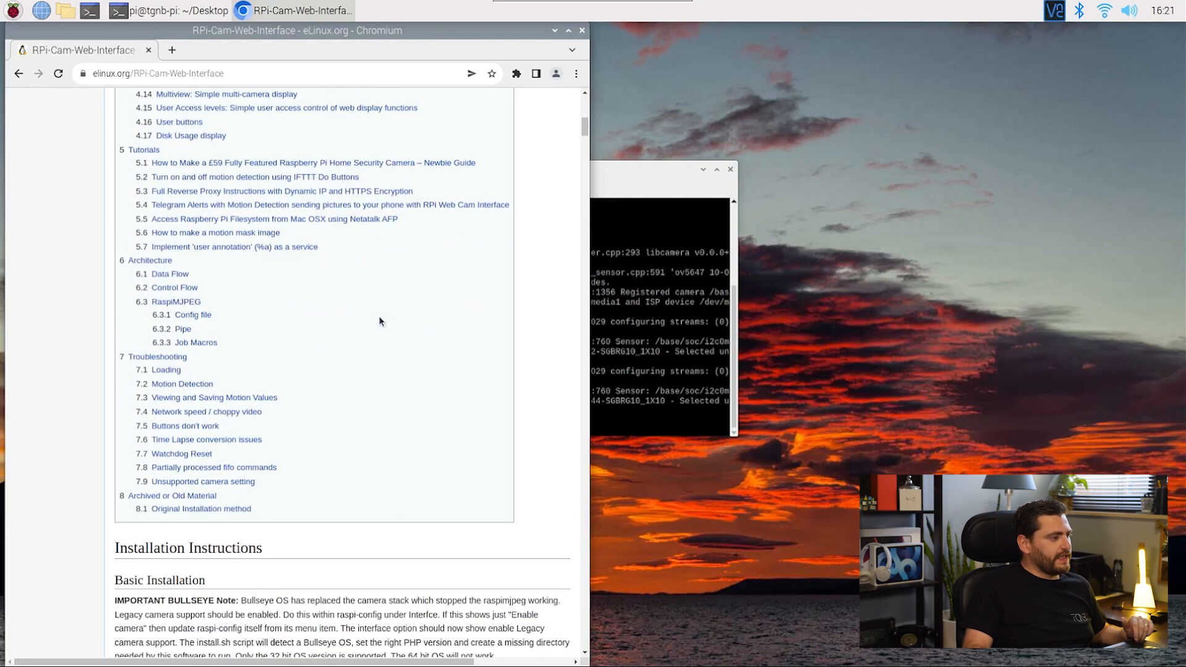
scroll(379, 316, "down", 1)
scroll(378, 316, "down", 1)
scroll(380, 317, "down", 1)
scroll(379, 315, "down", 1)
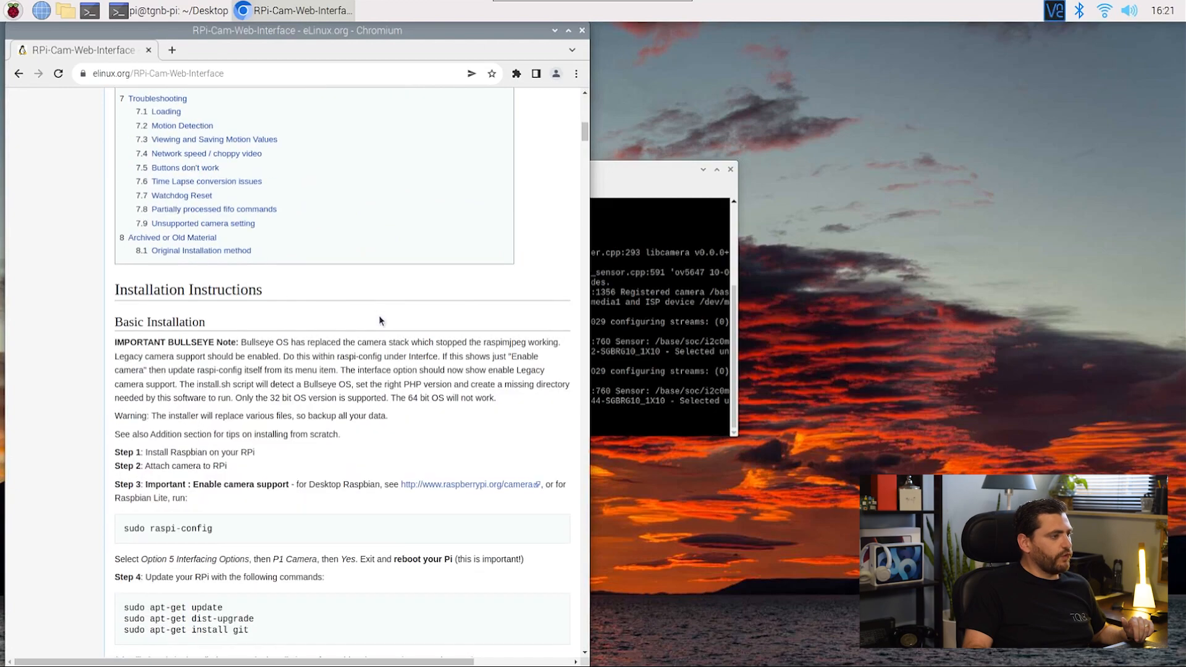
scroll(379, 315, "down", 1)
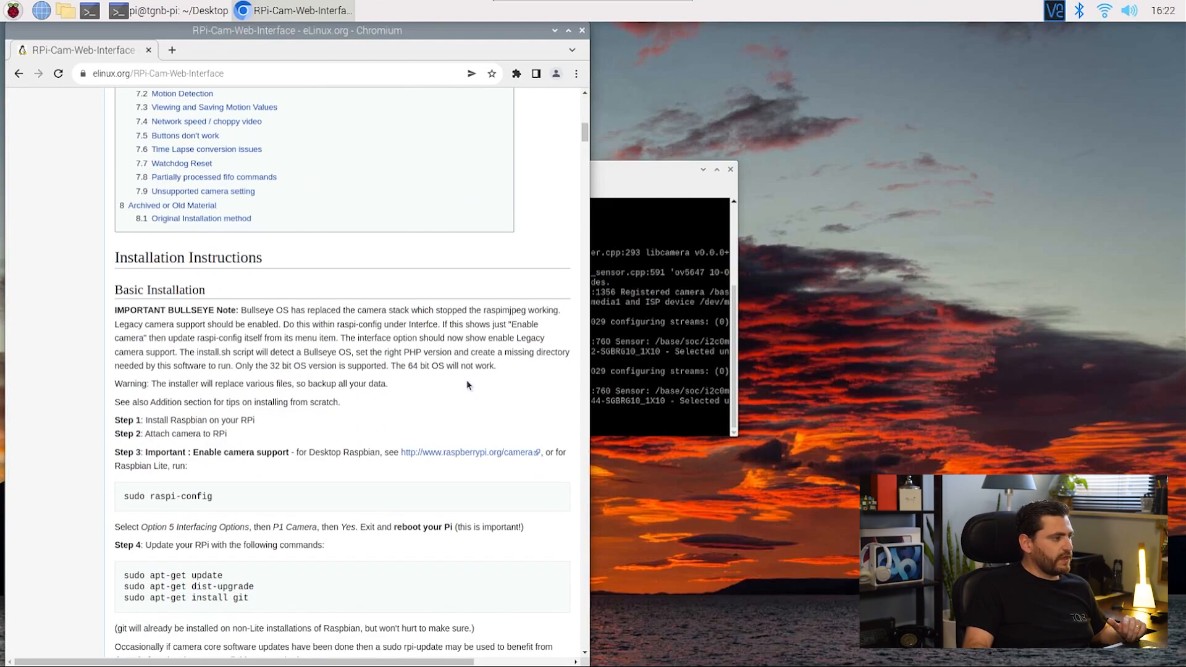
scroll(466, 381, "down", 1)
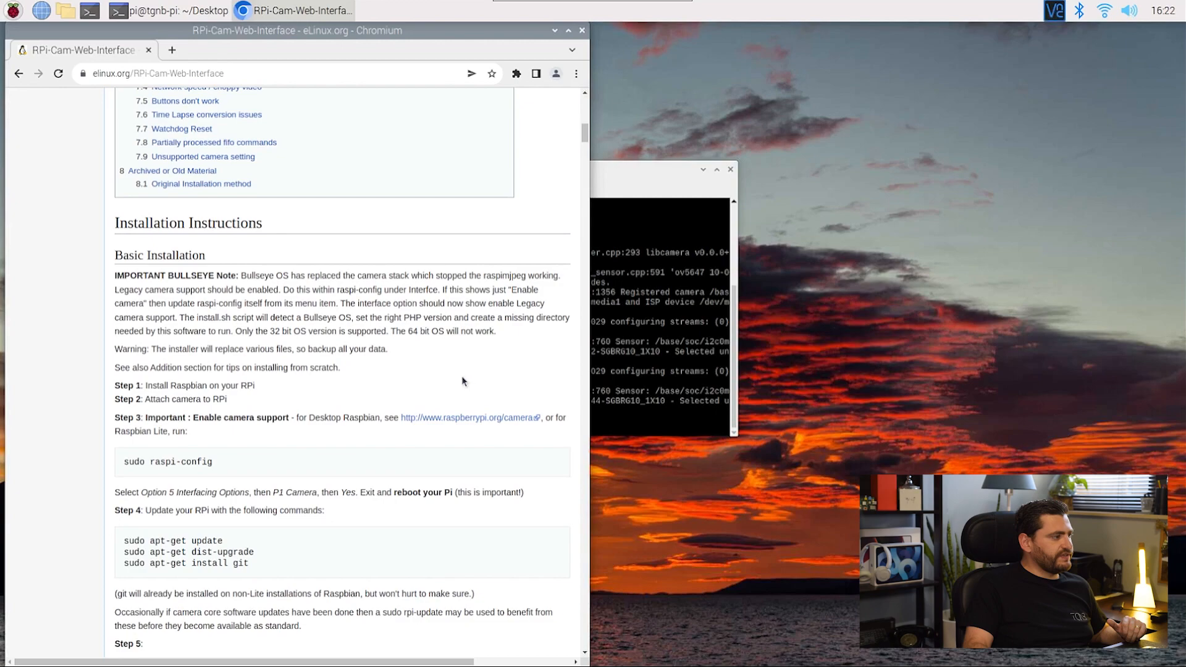
scroll(462, 375, "down", 1)
scroll(453, 378, "down", 1)
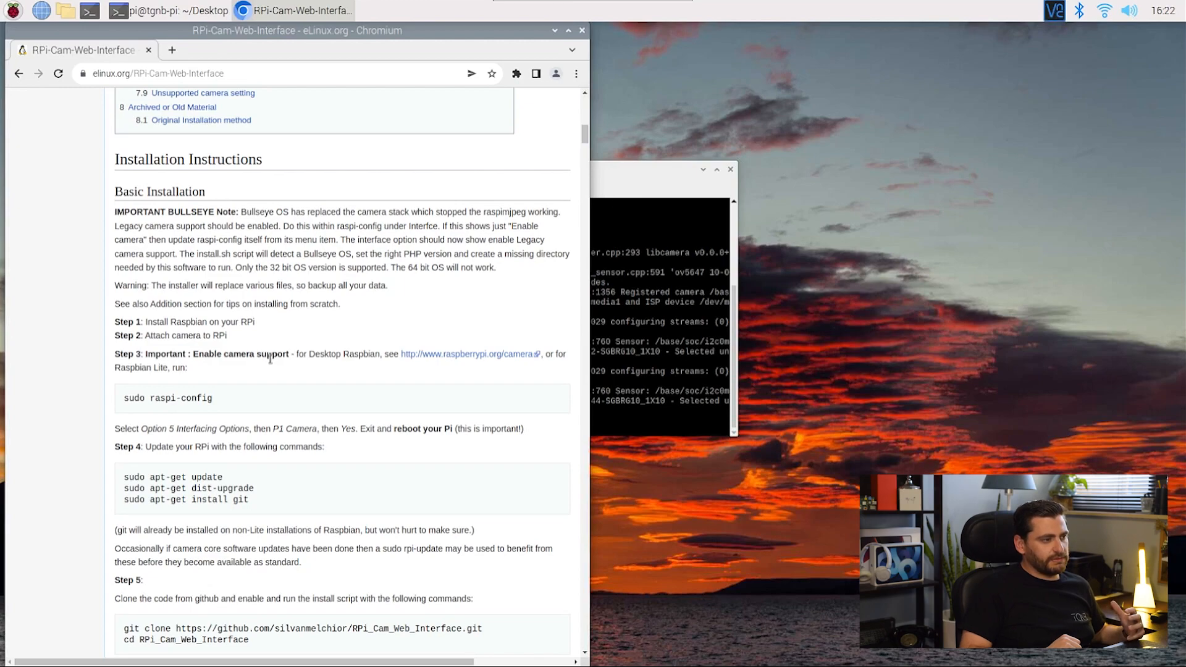
scroll(141, 388, "right", 3)
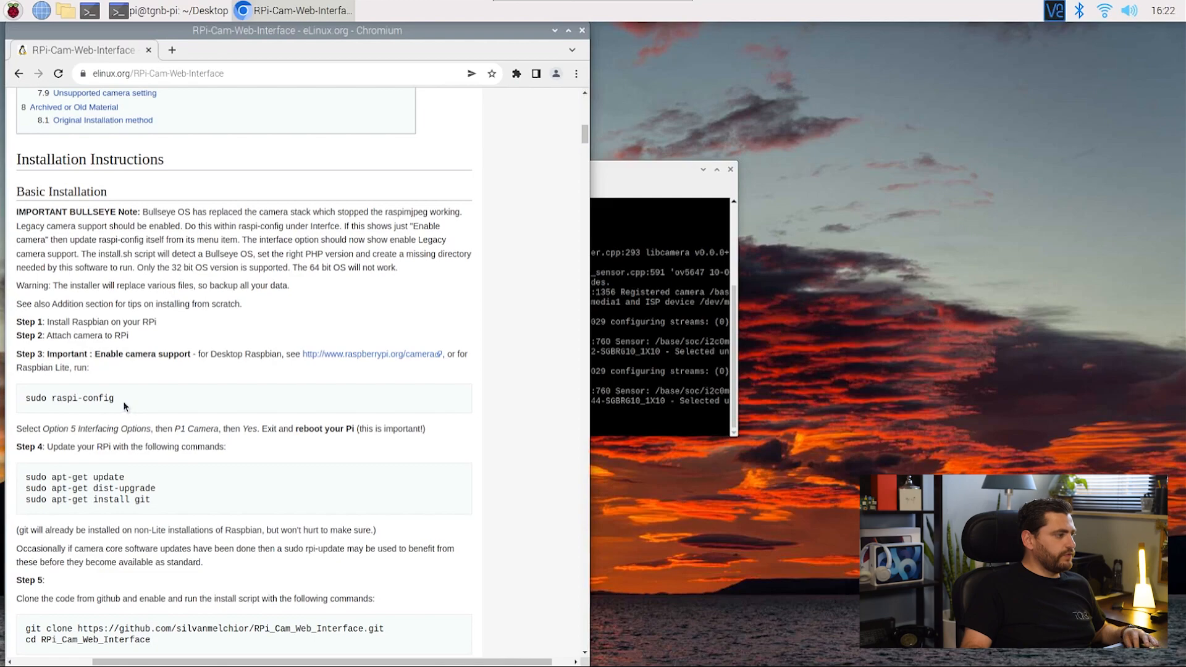
Copy 'sudo raspi-config' from the wiki and run it in the terminal.
left_click_drag(115, 399, 27, 399)
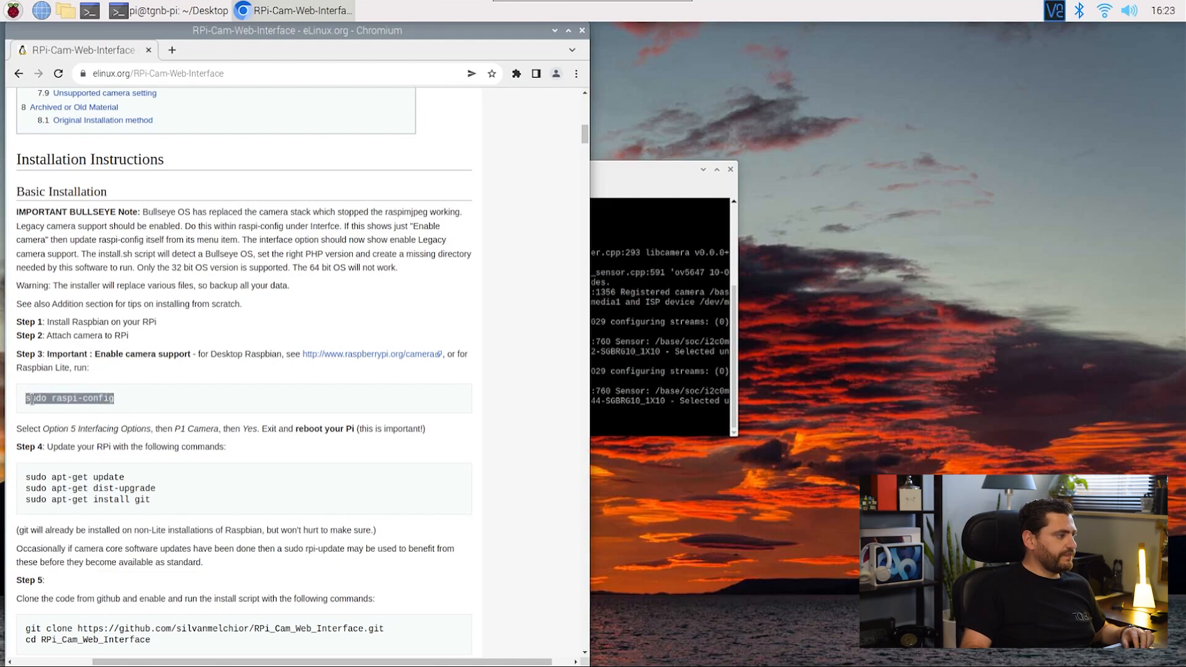
right_click(28, 400)
left_click(64, 417)
left_click(670, 400)
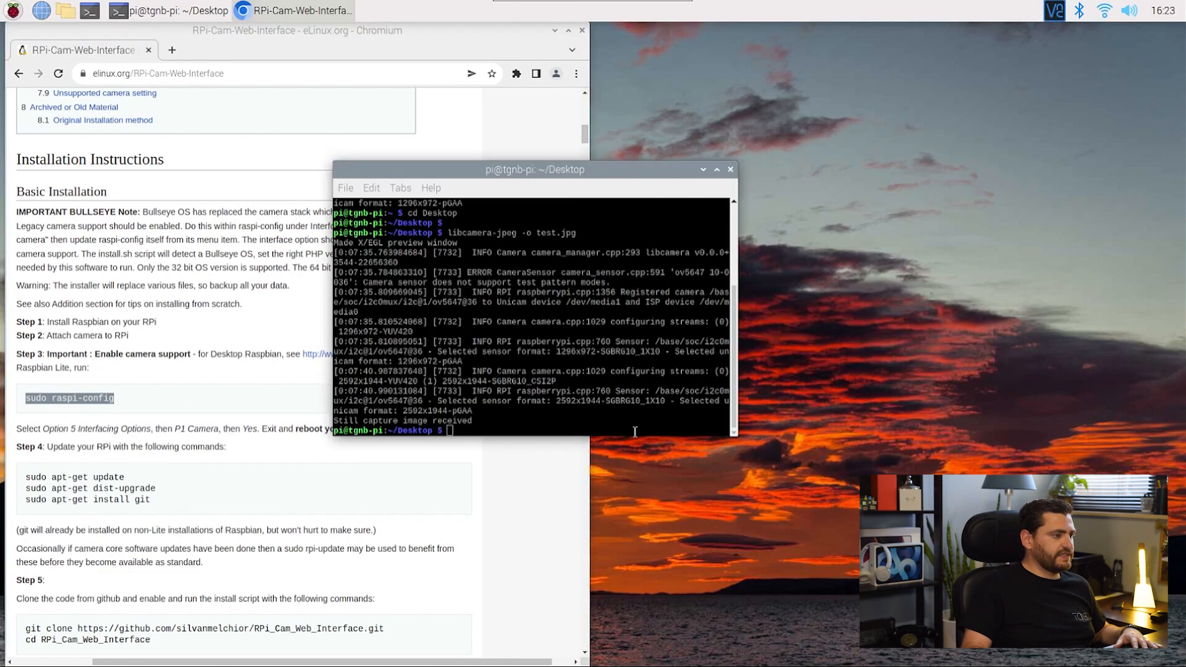
right_click(637, 429)
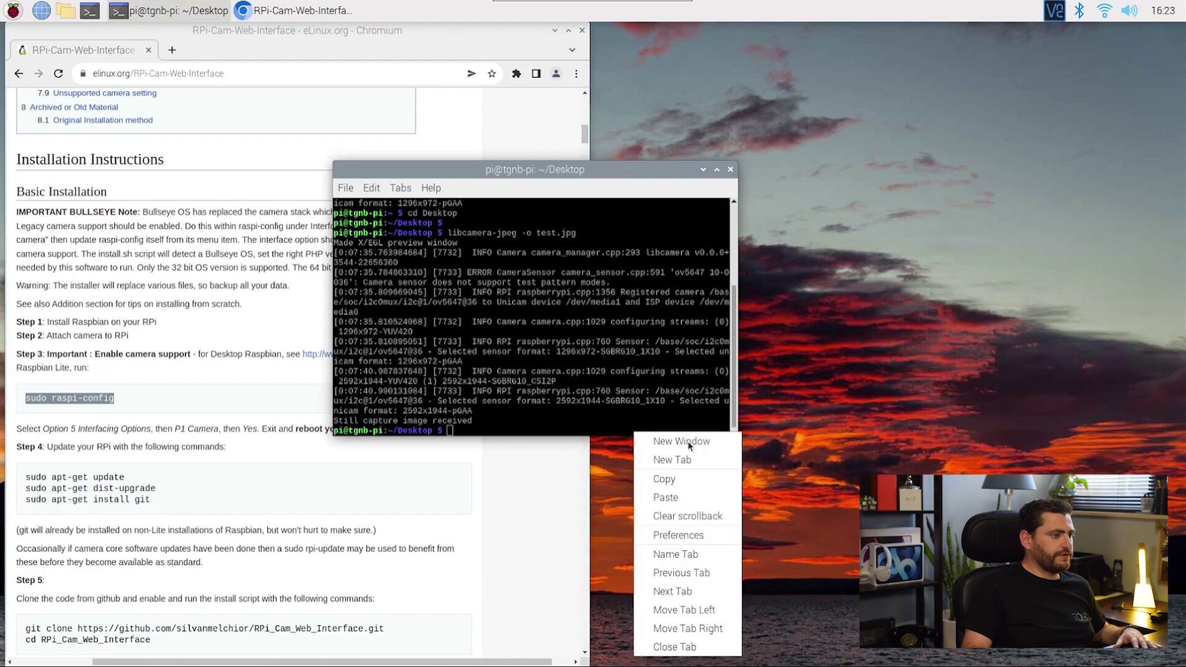
left_click(688, 497)
key("Return")
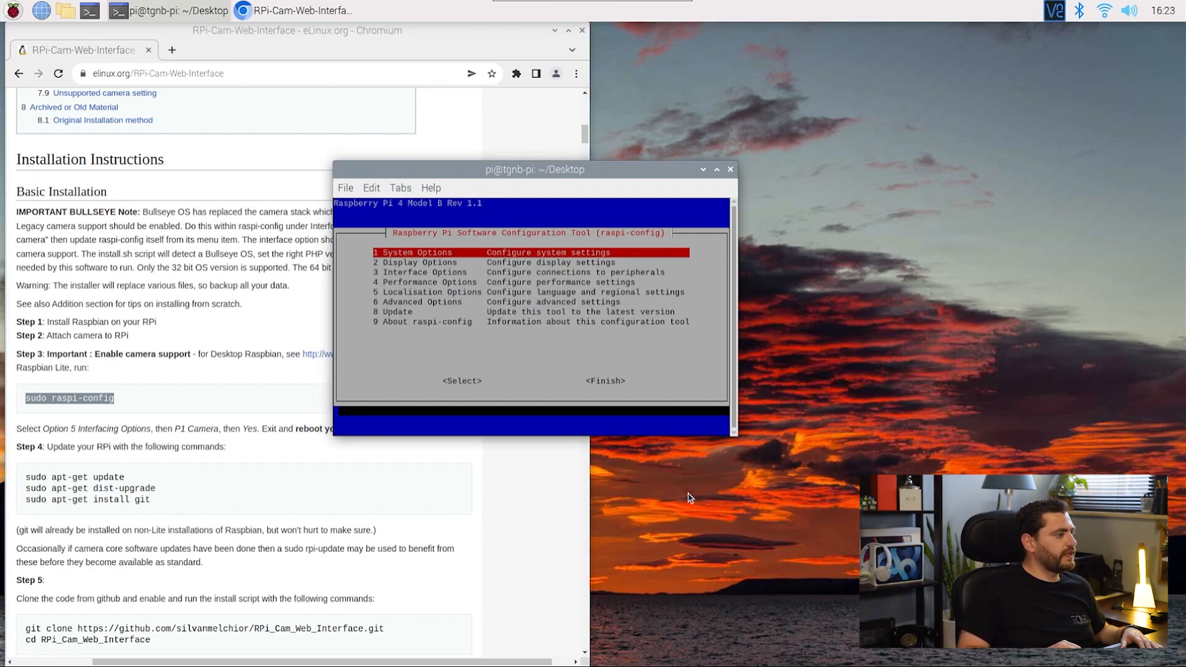
Enable Legacy Camera under Interface Options, then finish raspi-config and reboot the Pi.
key("Down")
key("Down")
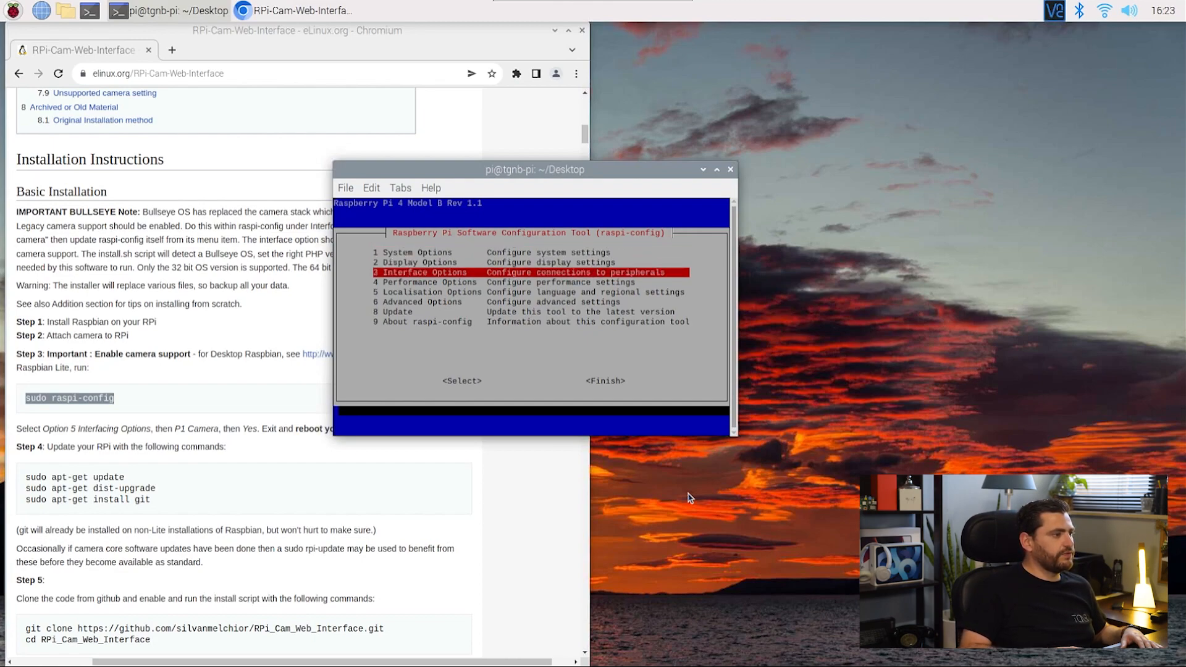
key("Return")
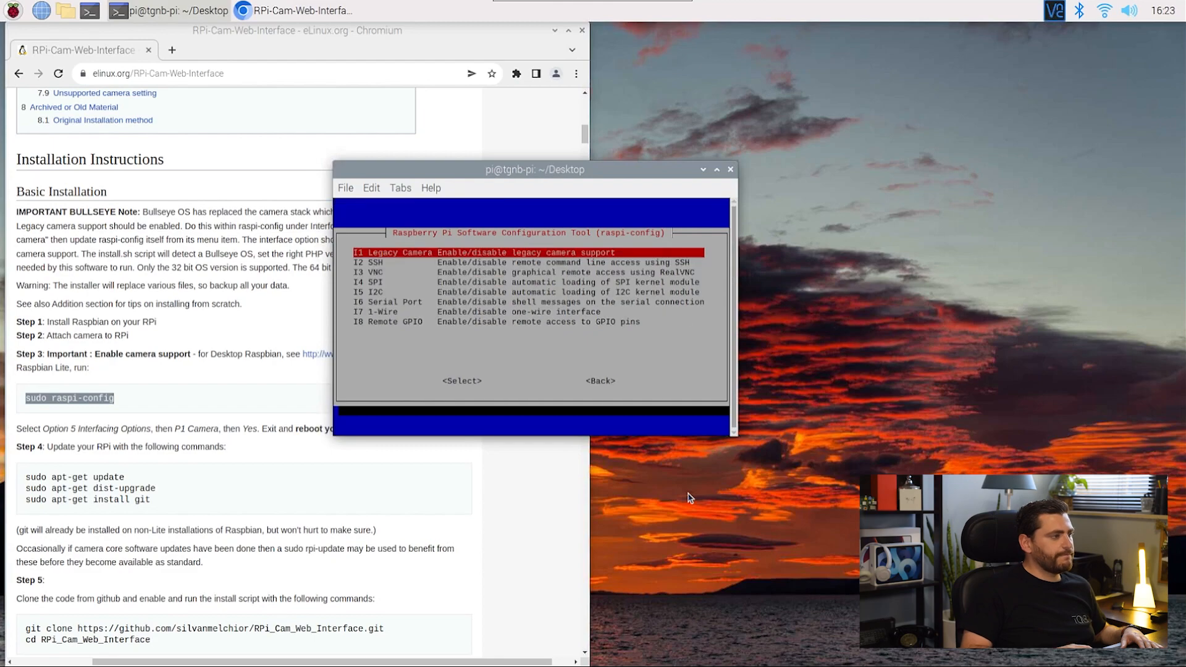
key("Return")
key("Left")
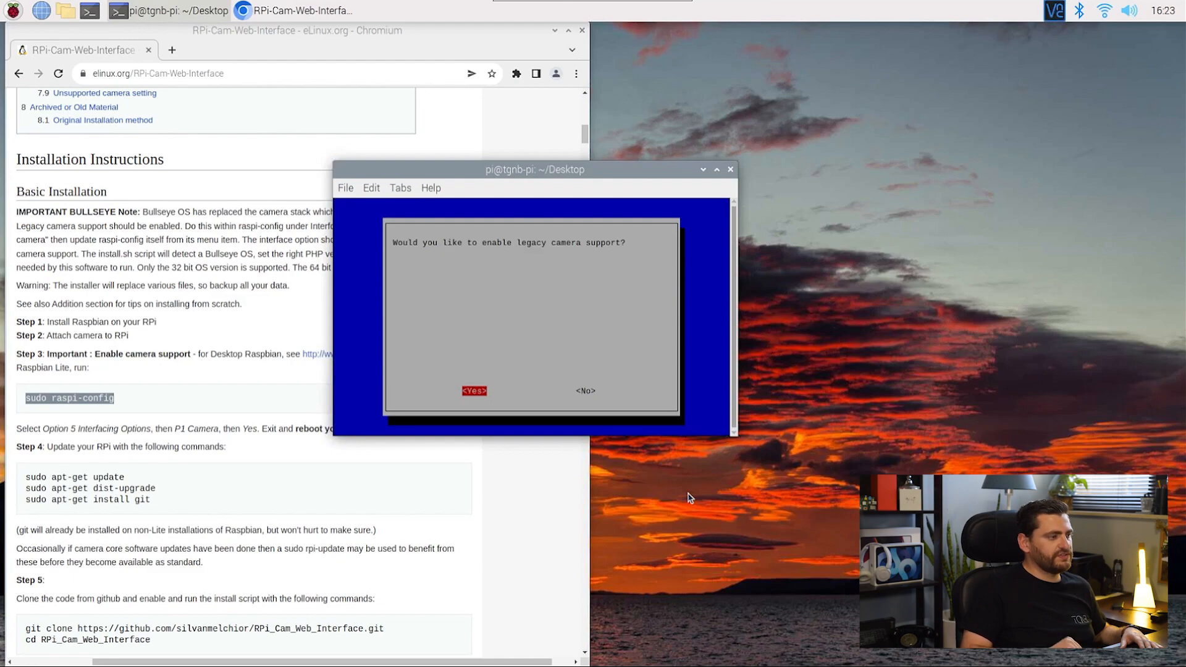
key("Return")
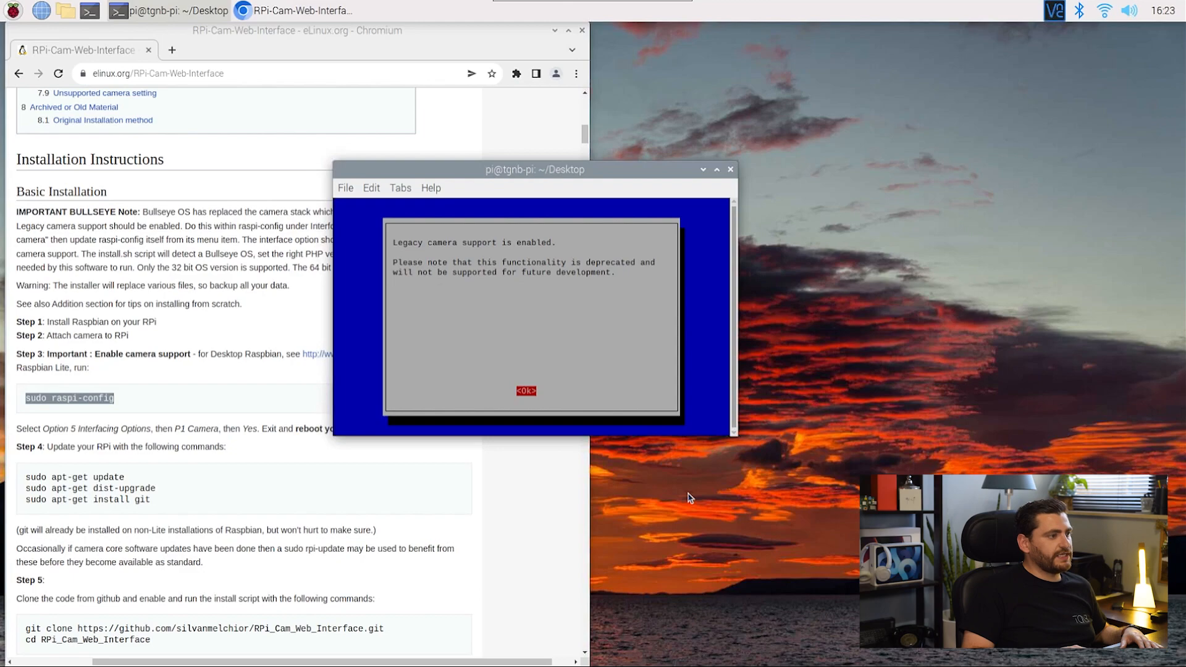
key("Return")
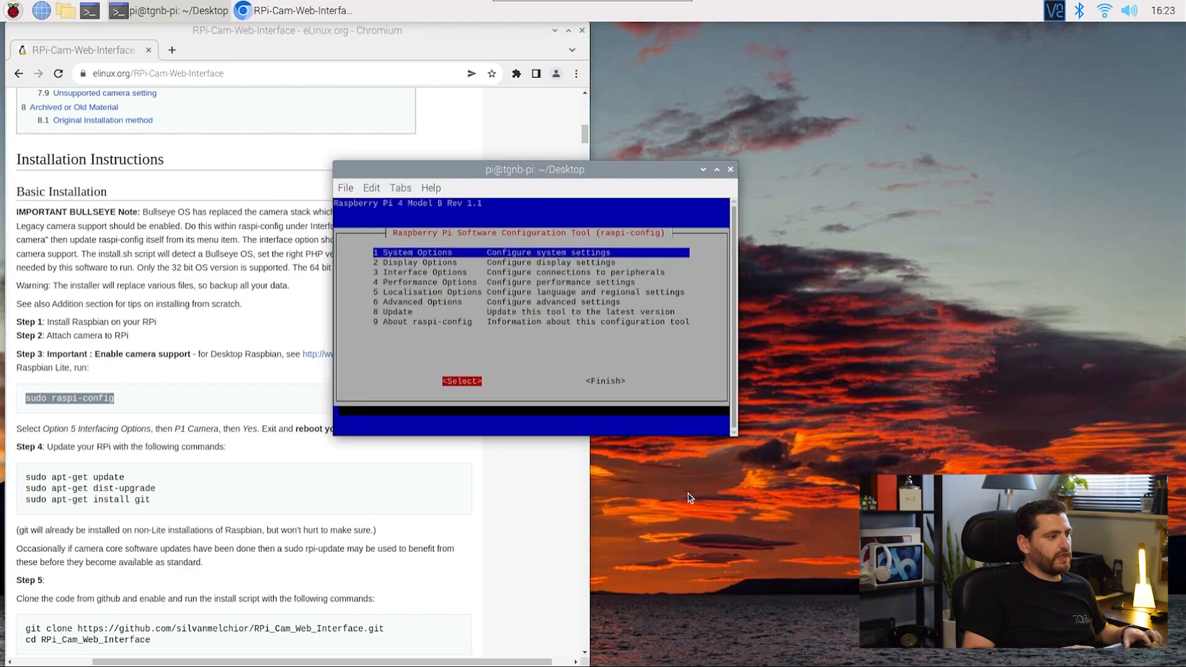
key("Right")
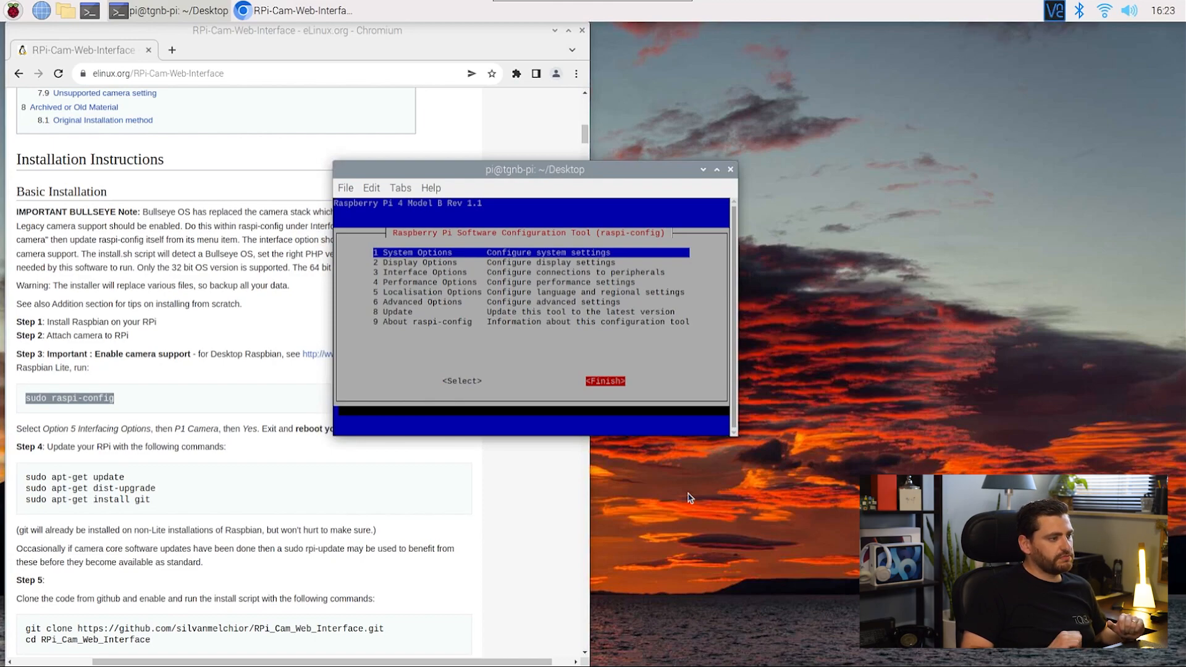
key("Return")
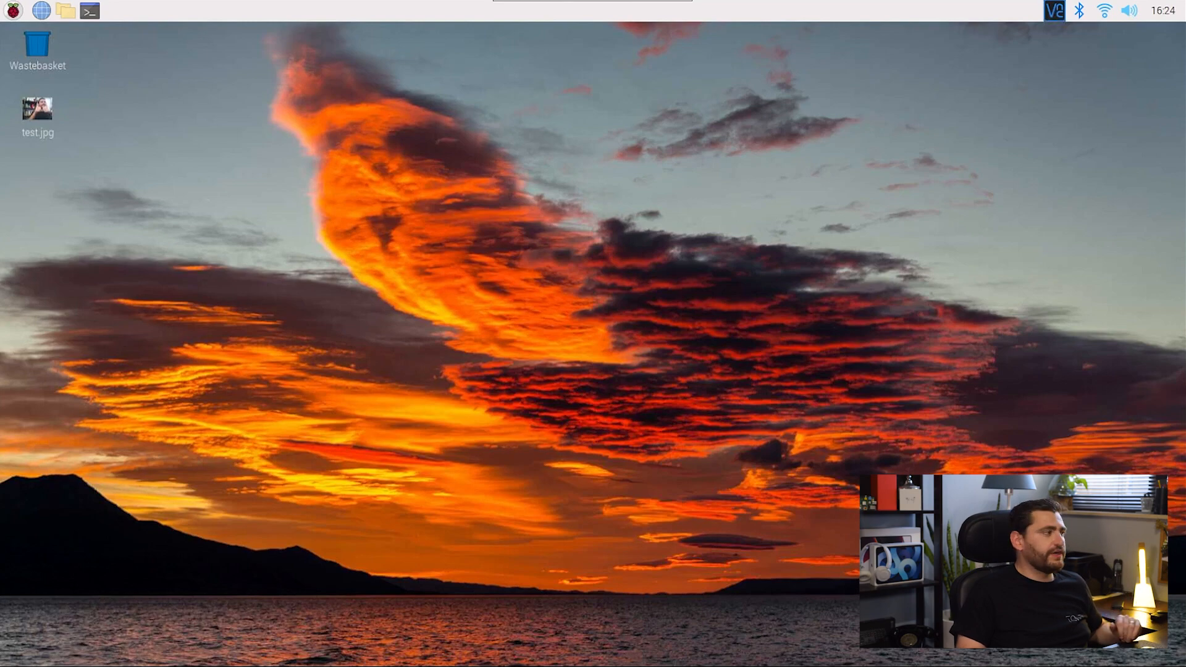
Reload elinux.org/RPi-Cam-Web-Interface in Chromium and select the sudo raspi-config line.
left_click(42, 10)
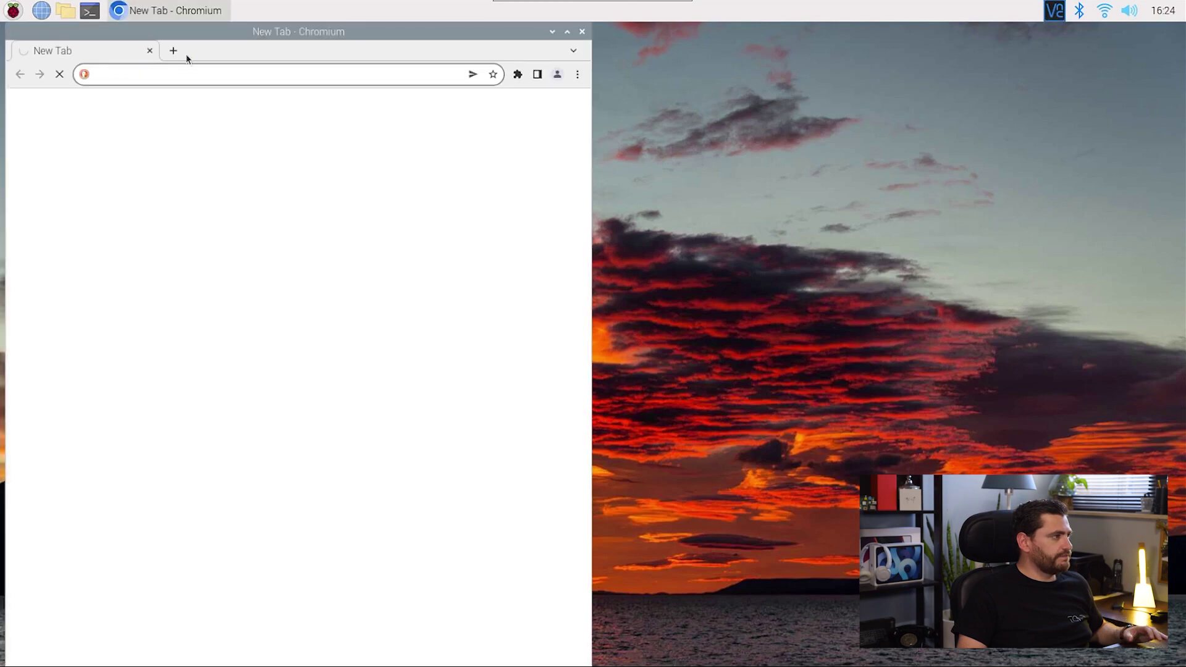
left_click(259, 73)
key("ctrl+v")
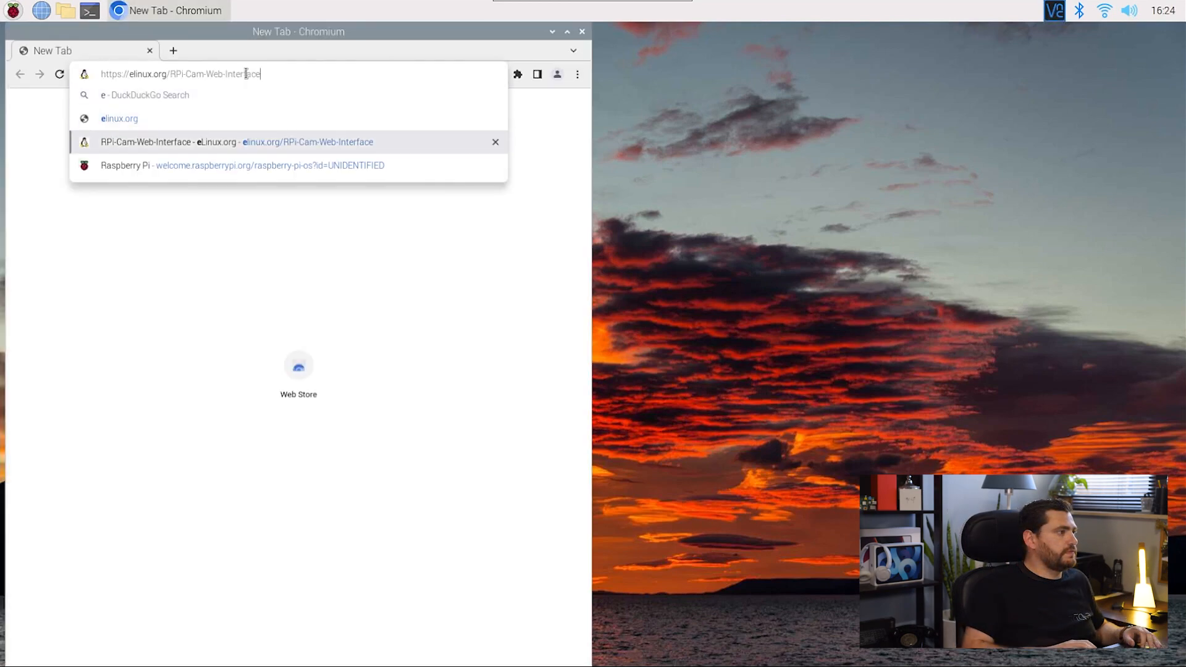
key("Return")
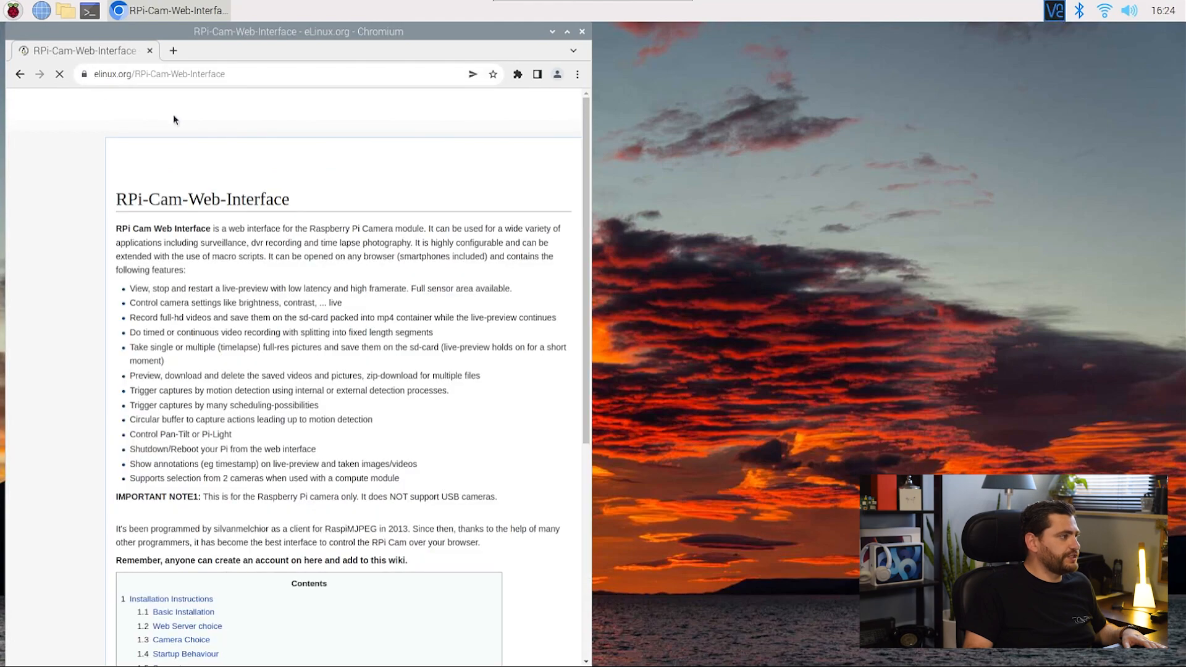
scroll(185, 212, "down", 4)
scroll(185, 211, "down", 4)
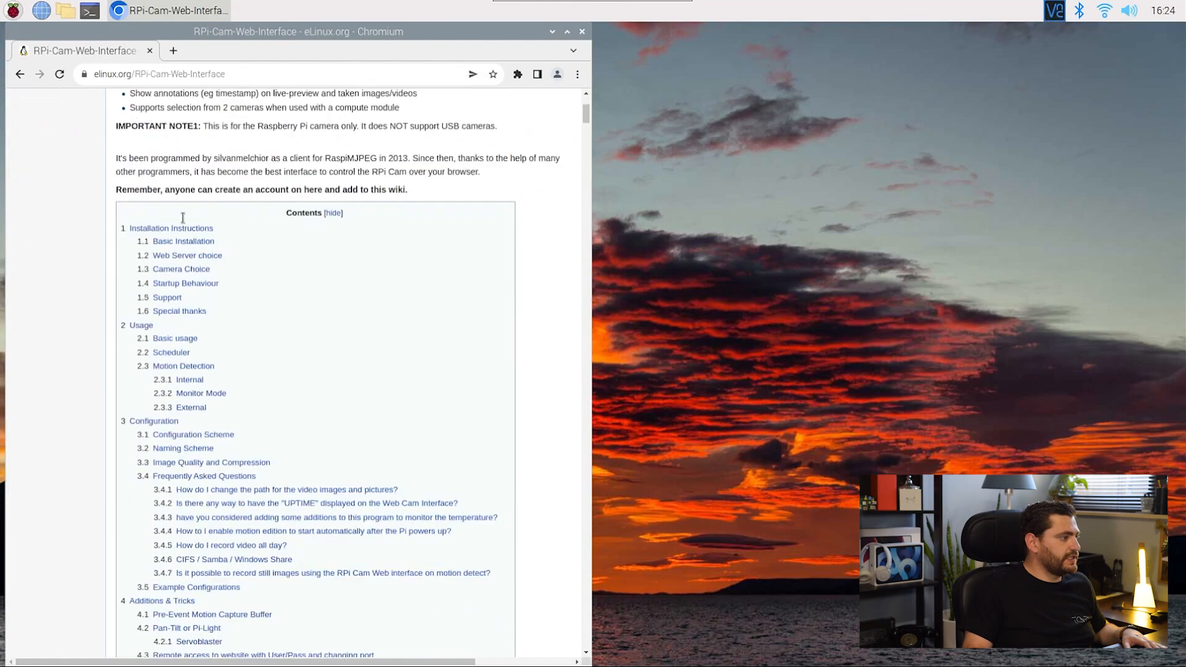
scroll(185, 211, "down", 3)
scroll(190, 223, "down", 3)
scroll(192, 227, "down", 5)
scroll(195, 230, "down", 3)
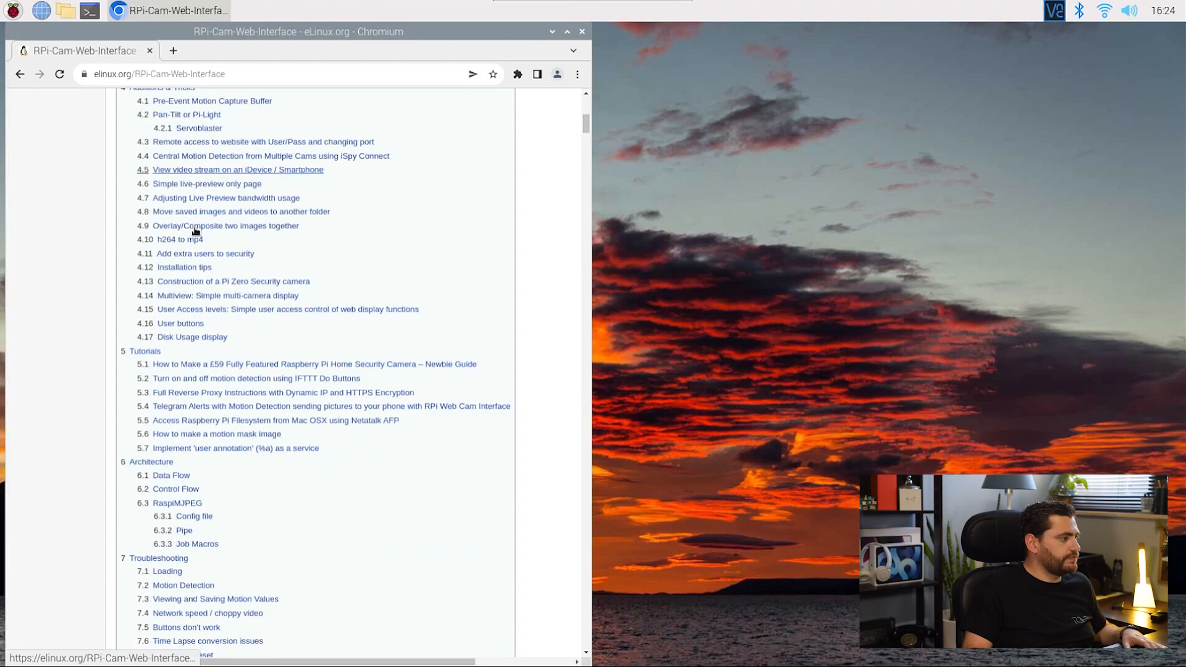
scroll(198, 230, "down", 3)
scroll(197, 230, "down", 3)
scroll(198, 231, "down", 3)
scroll(200, 233, "down", 3)
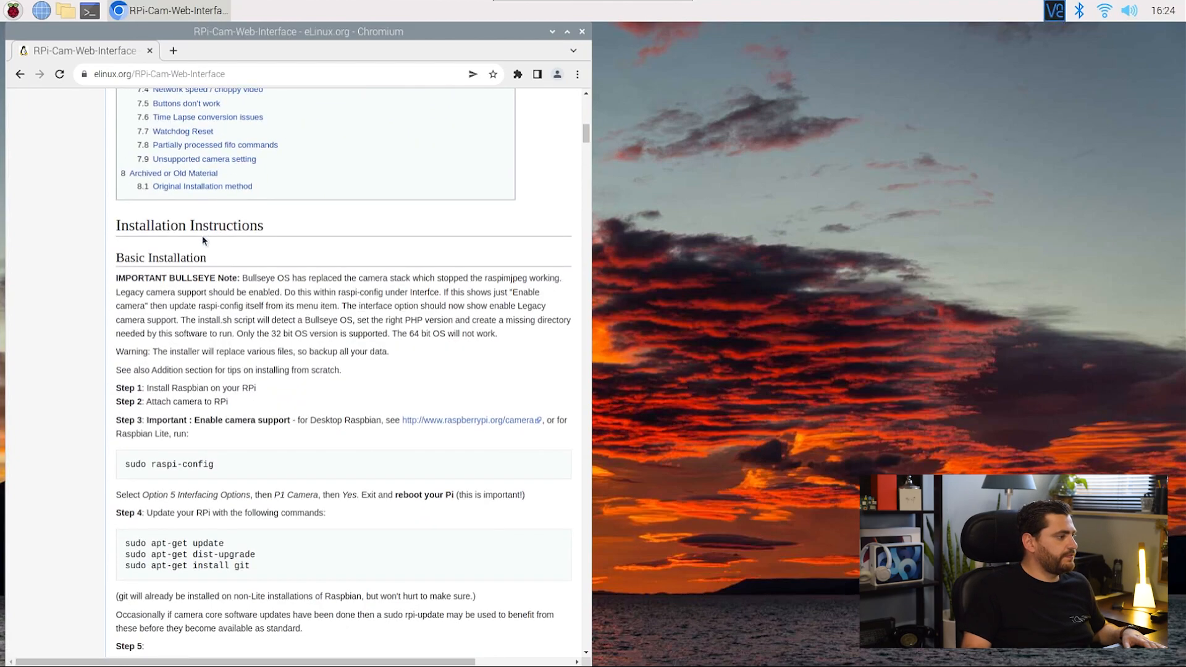
scroll(202, 236, "down", 3)
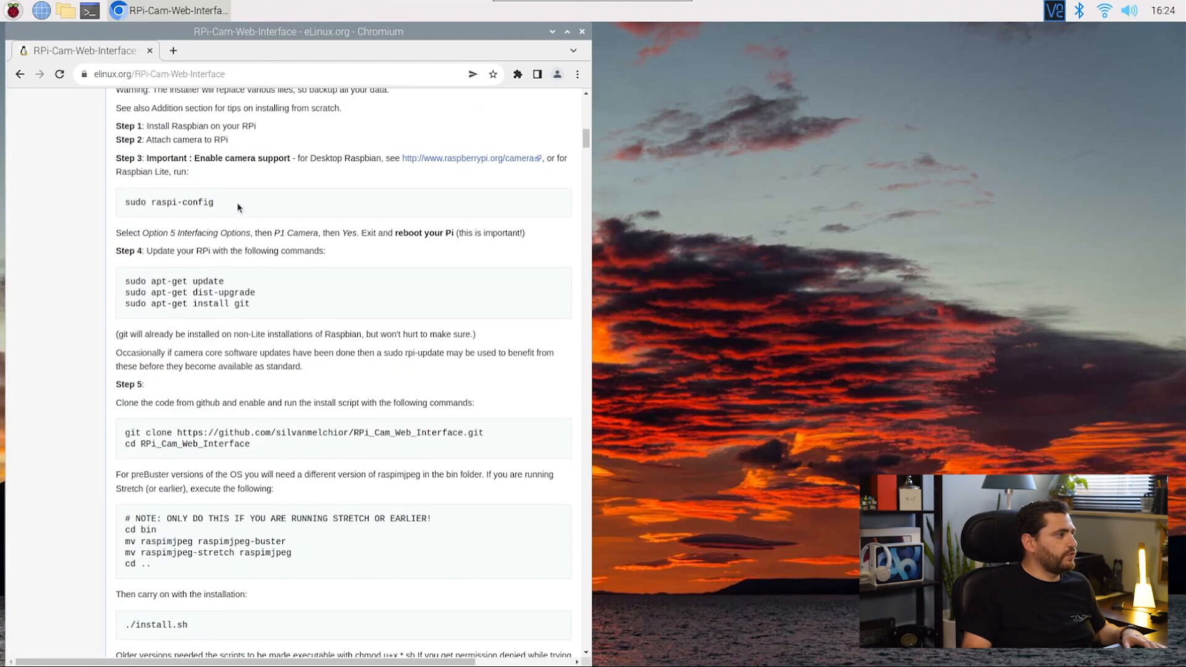
triple_click(117, 206)
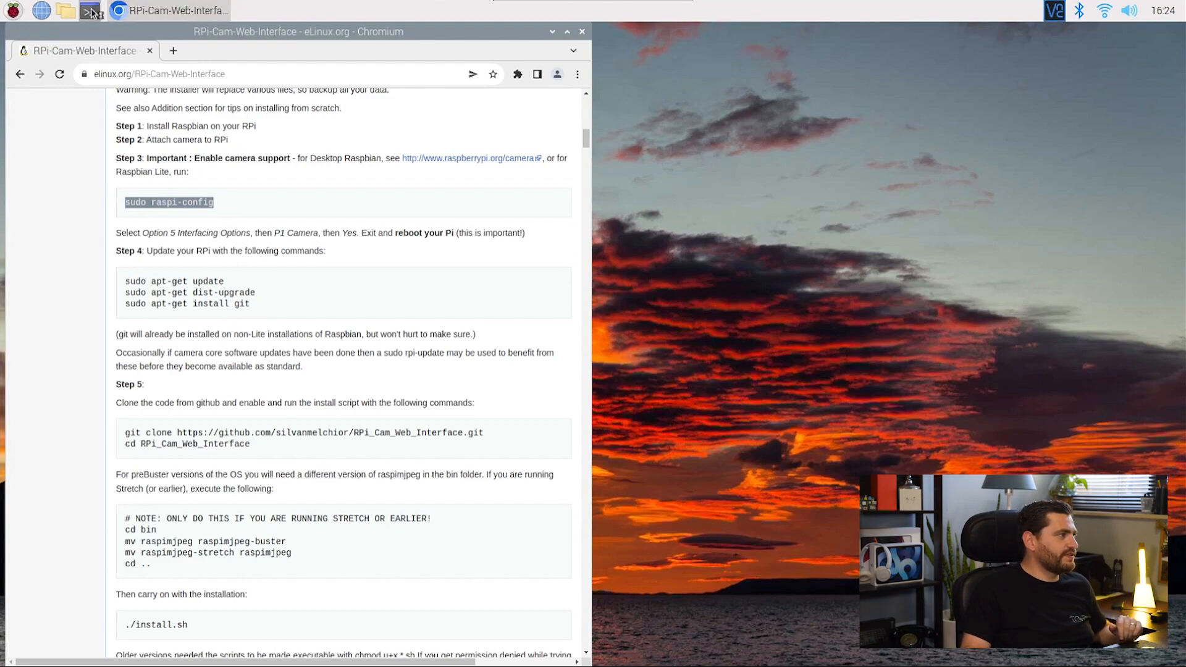
Run sudo apt-get update and sudo apt-get dist-upgrade in a new terminal.
left_click(93, 13)
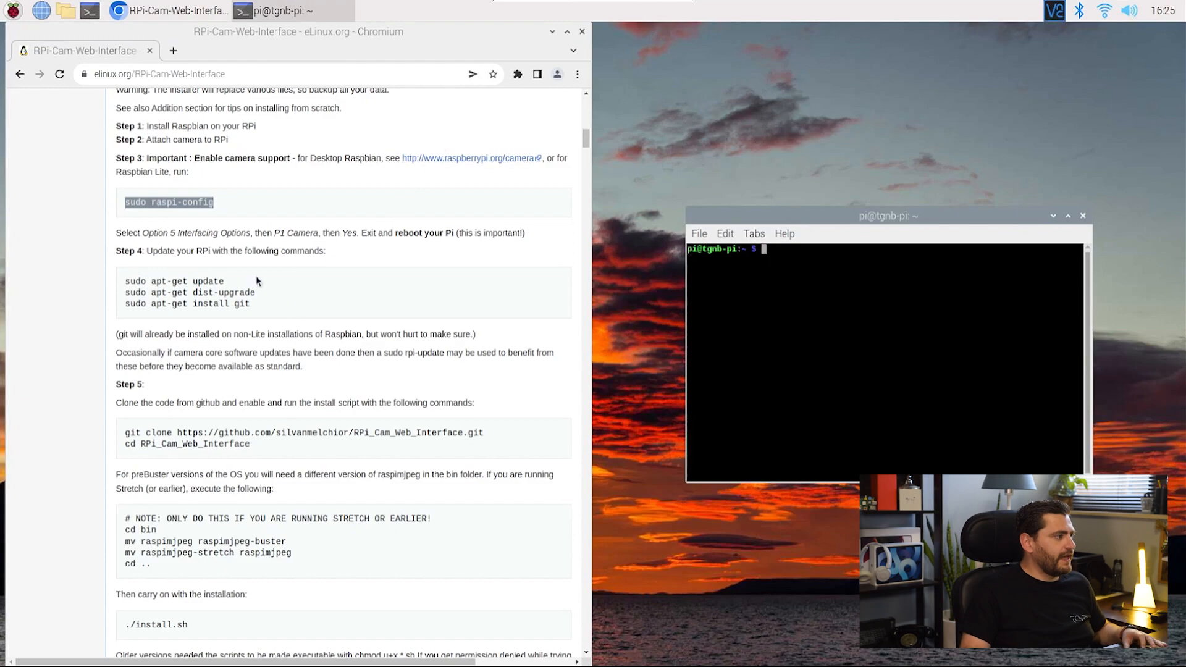
type("sudo apt-get")
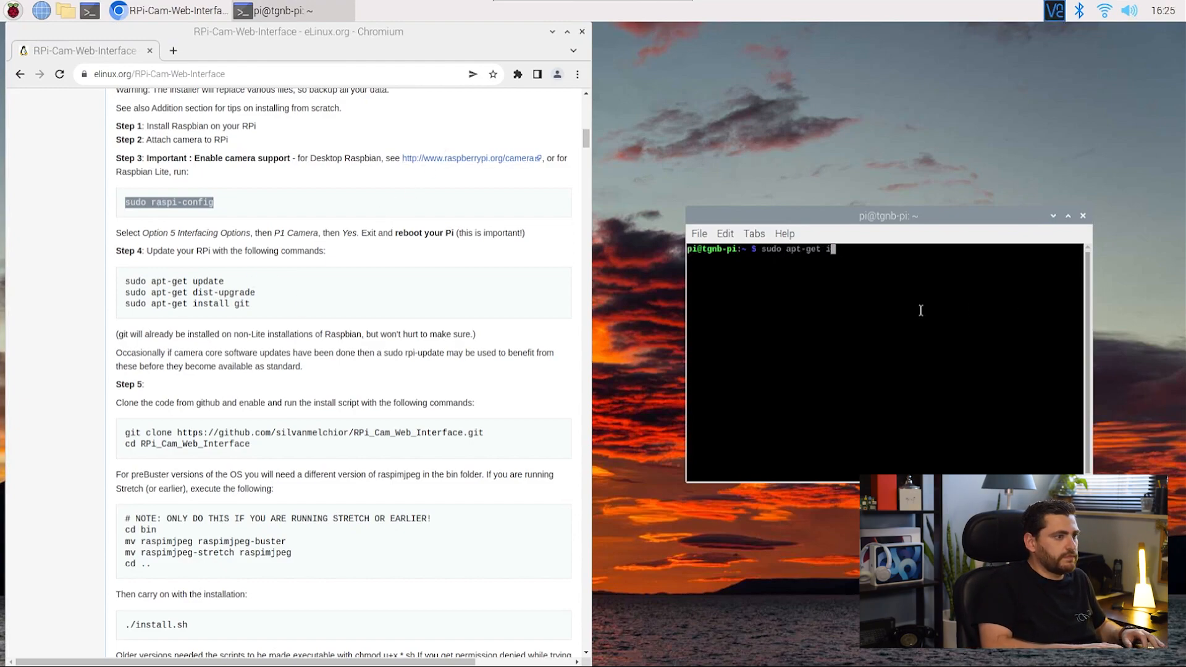
type("update")
key("Return")
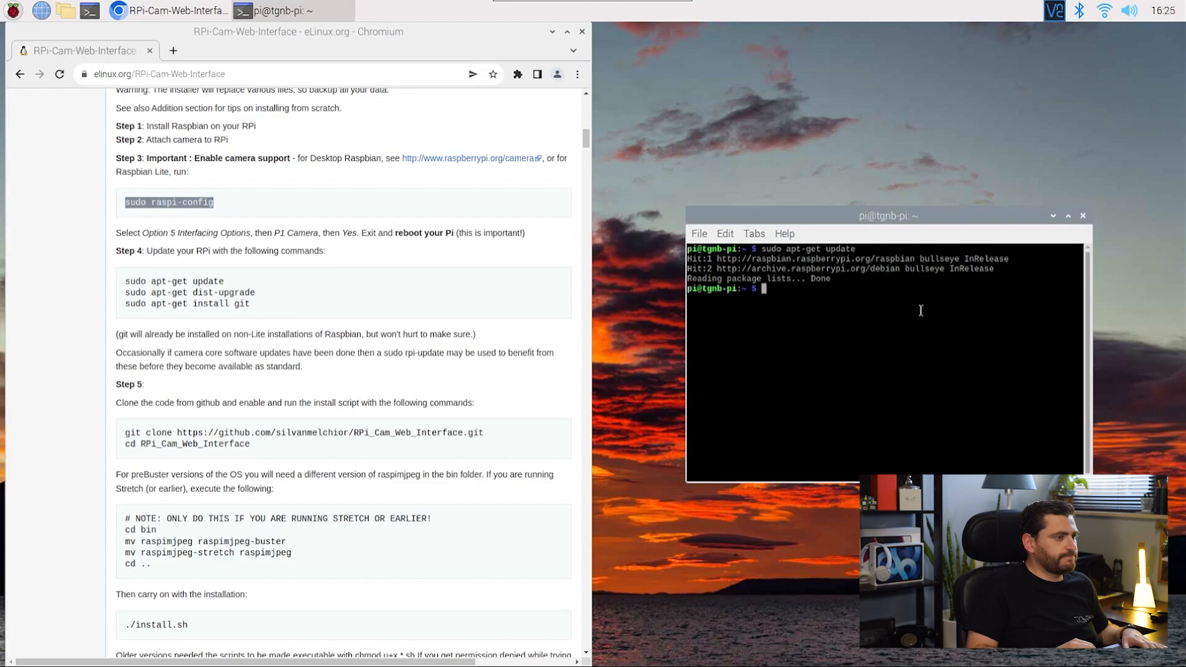
type("sudo apt-get")
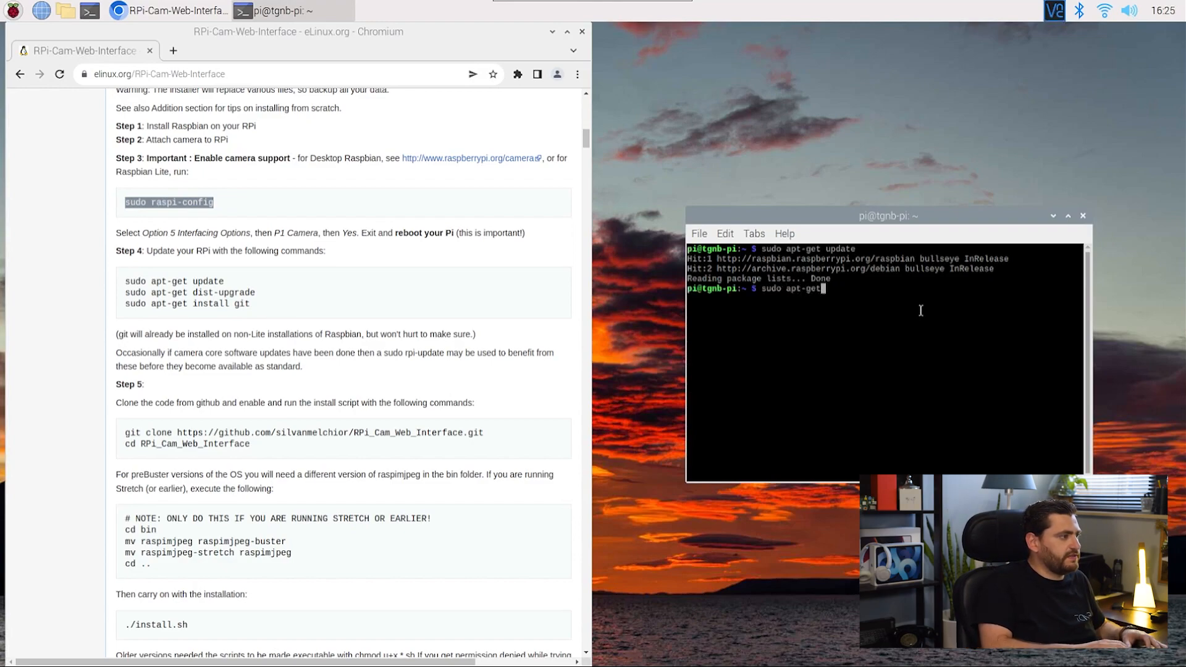
type(" dist-upgrad")
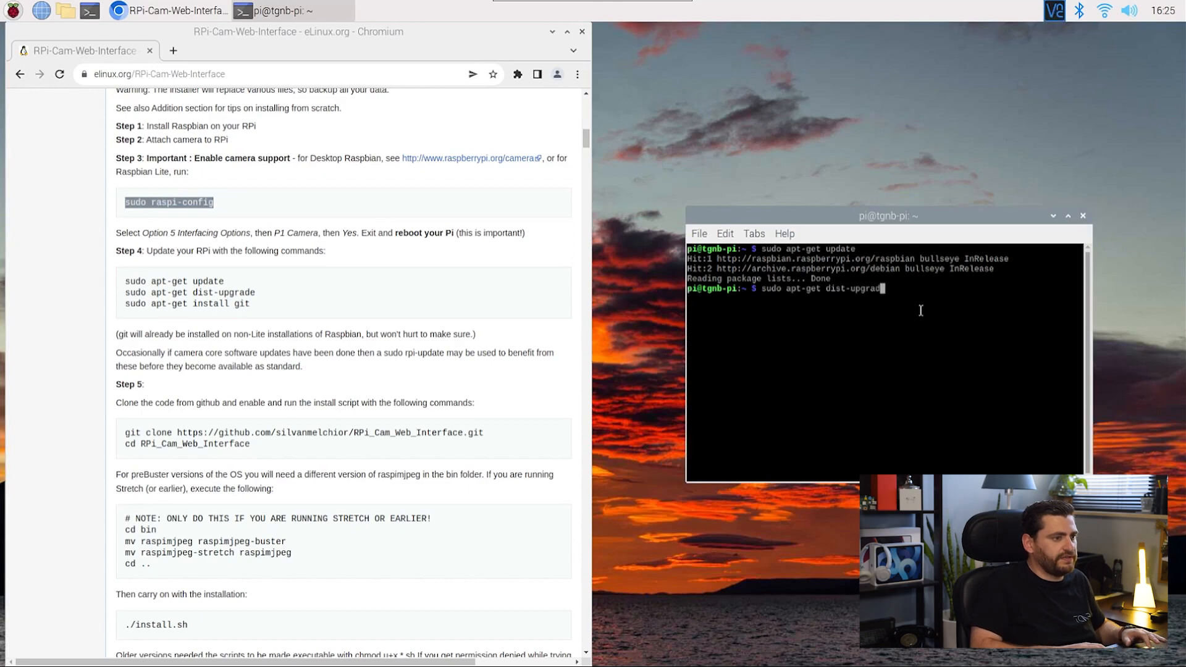
type("e")
key("Return")
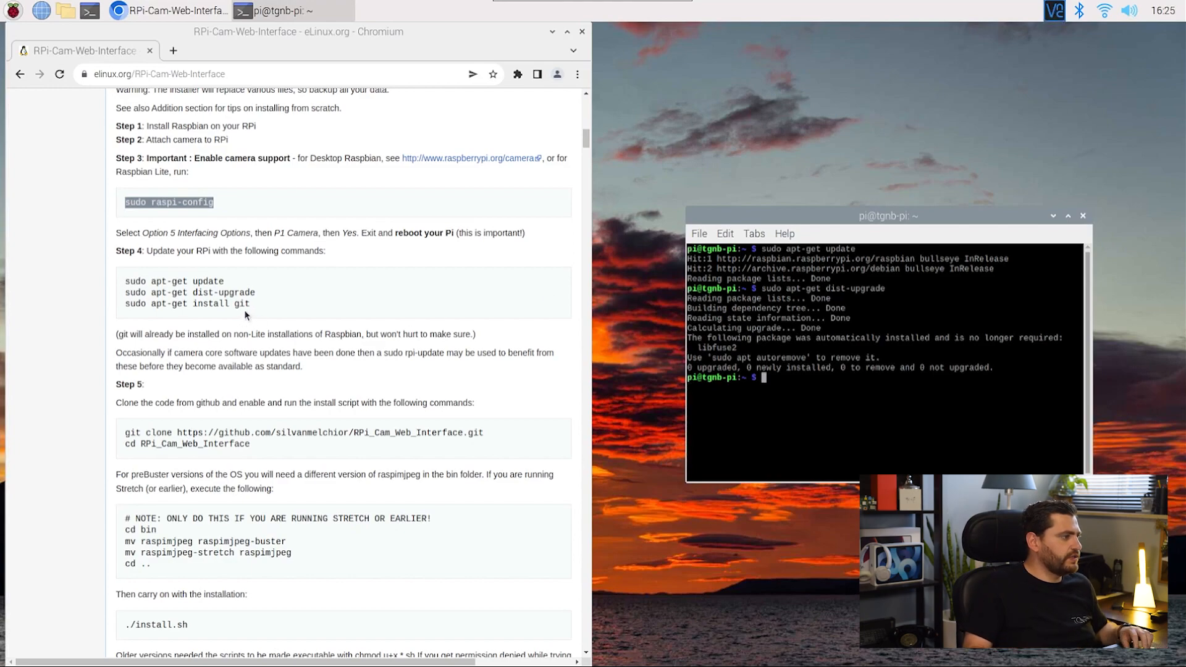
Copy 'sudo apt-get install git' from the wiki and paste it at the prompt.
left_click_drag(251, 304, 125, 303)
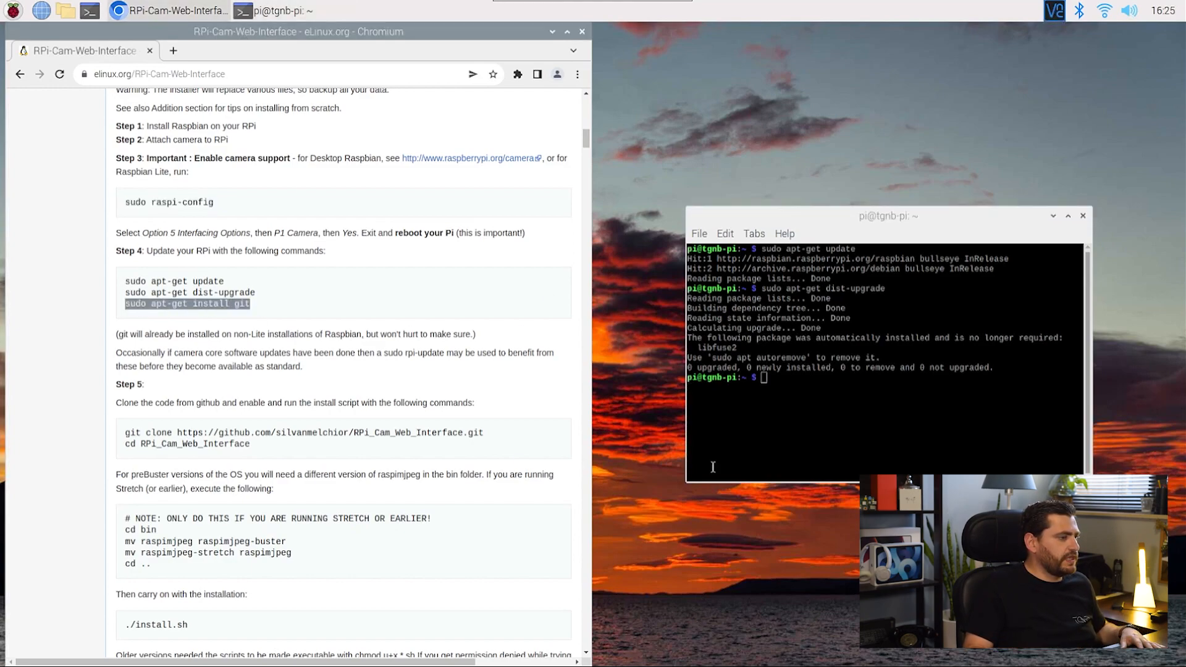
left_click(864, 375)
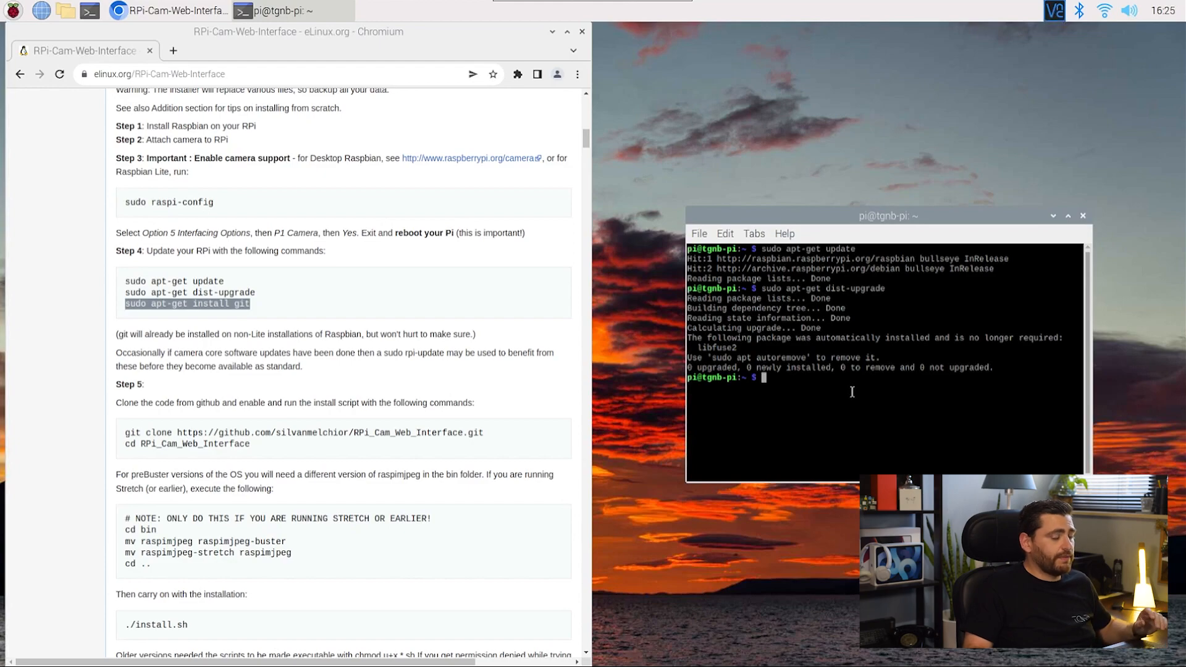
right_click(851, 390)
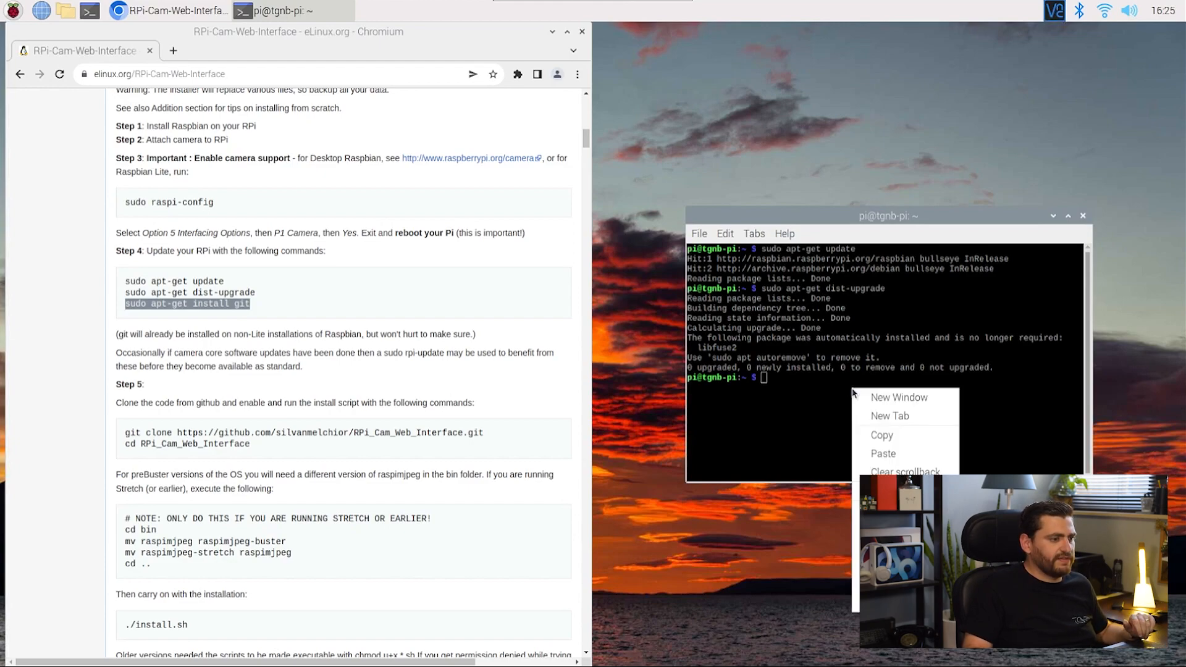
left_click(892, 454)
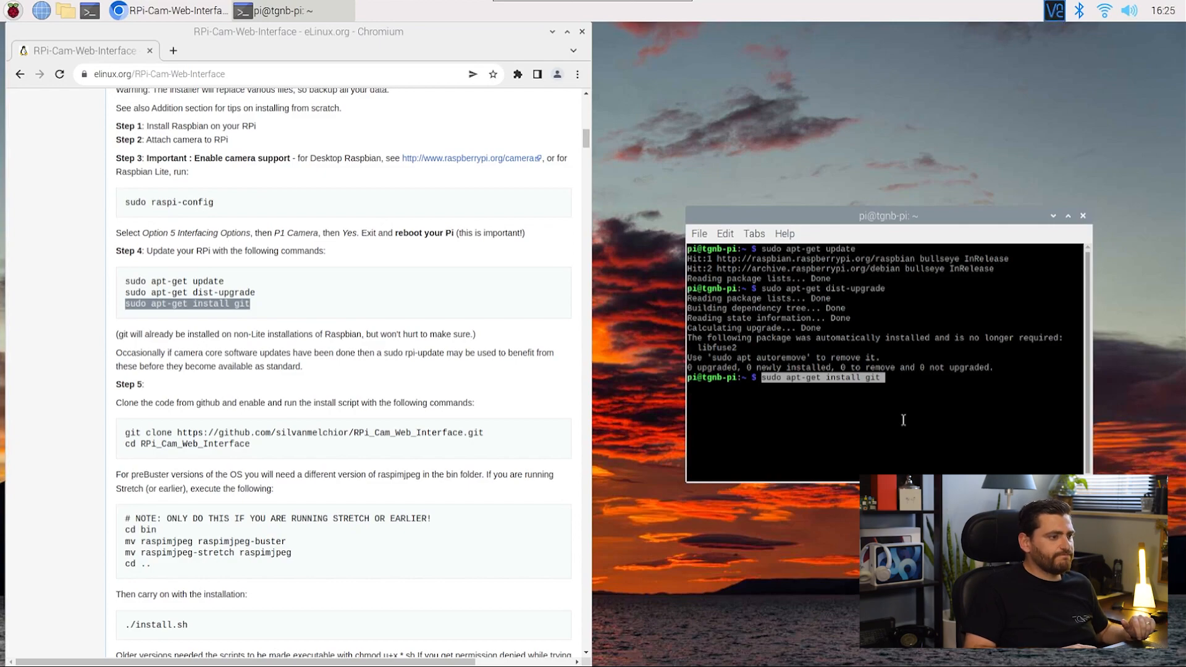
Run sudo apt-get install git, which reports git already at the newest version.
key("Return")
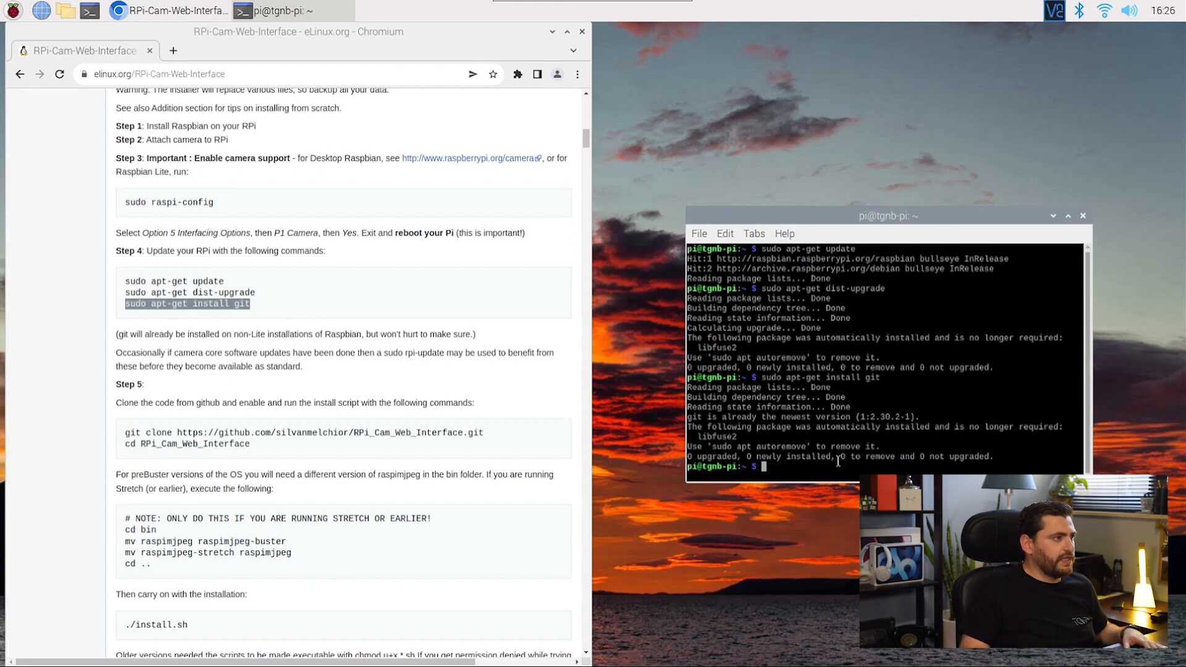
left_click_drag(444, 31, 568, 32)
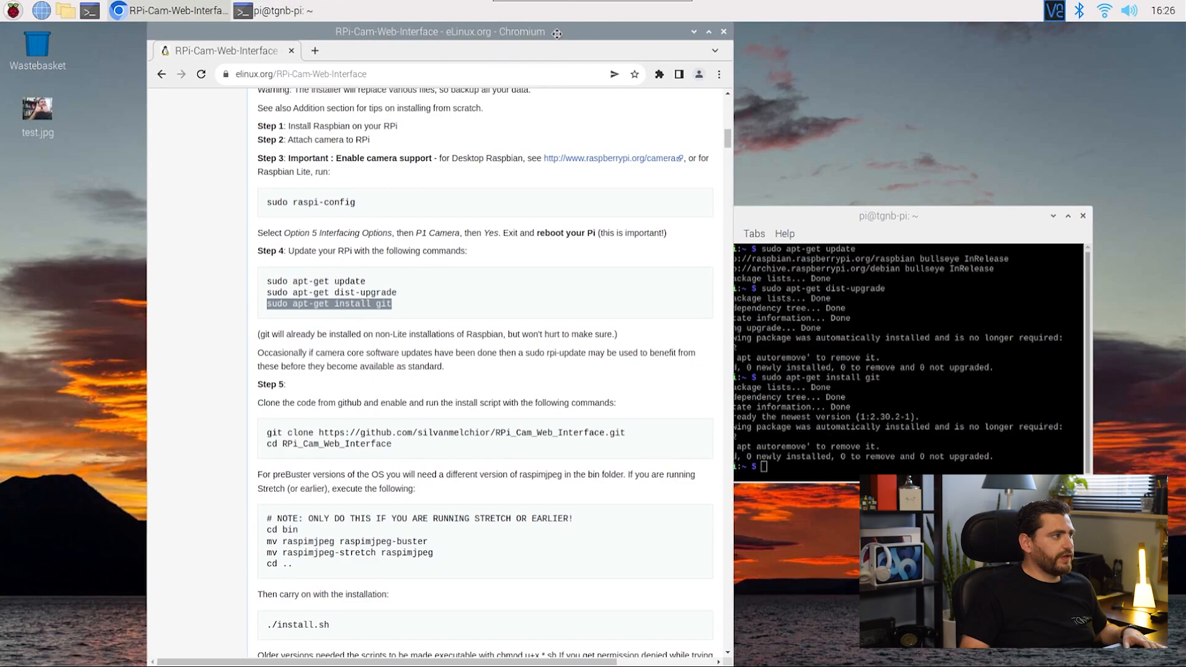
Change into the Desktop folder with cd Desktop.
left_click(875, 424)
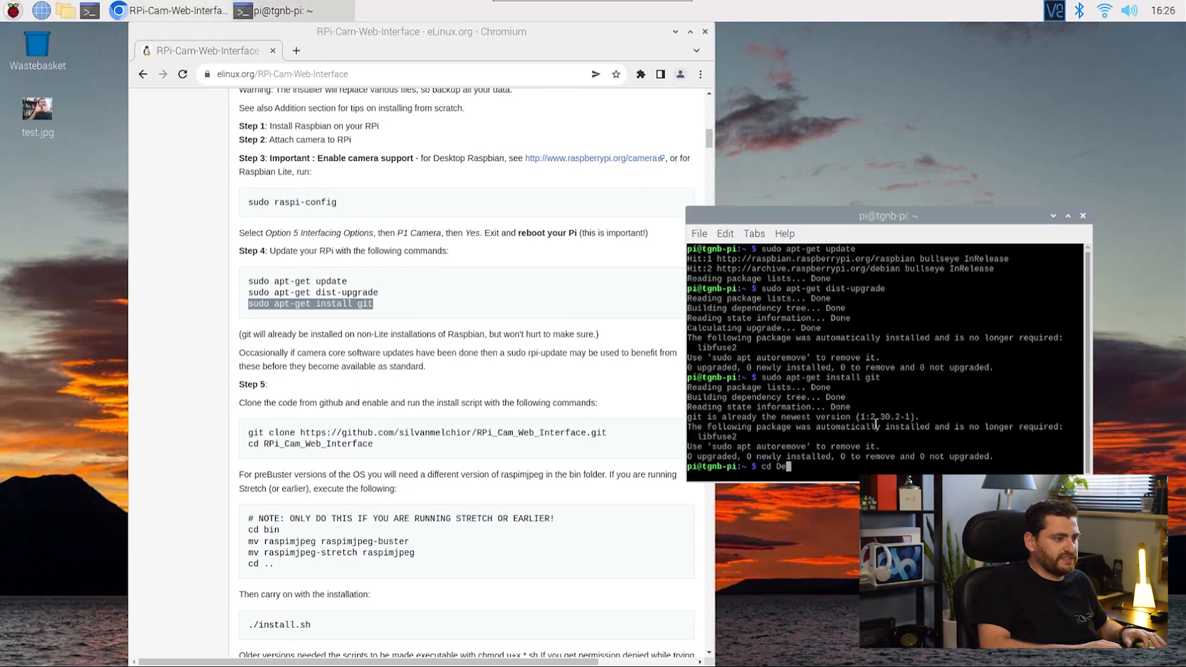
type("cd Desktop")
key("Return")
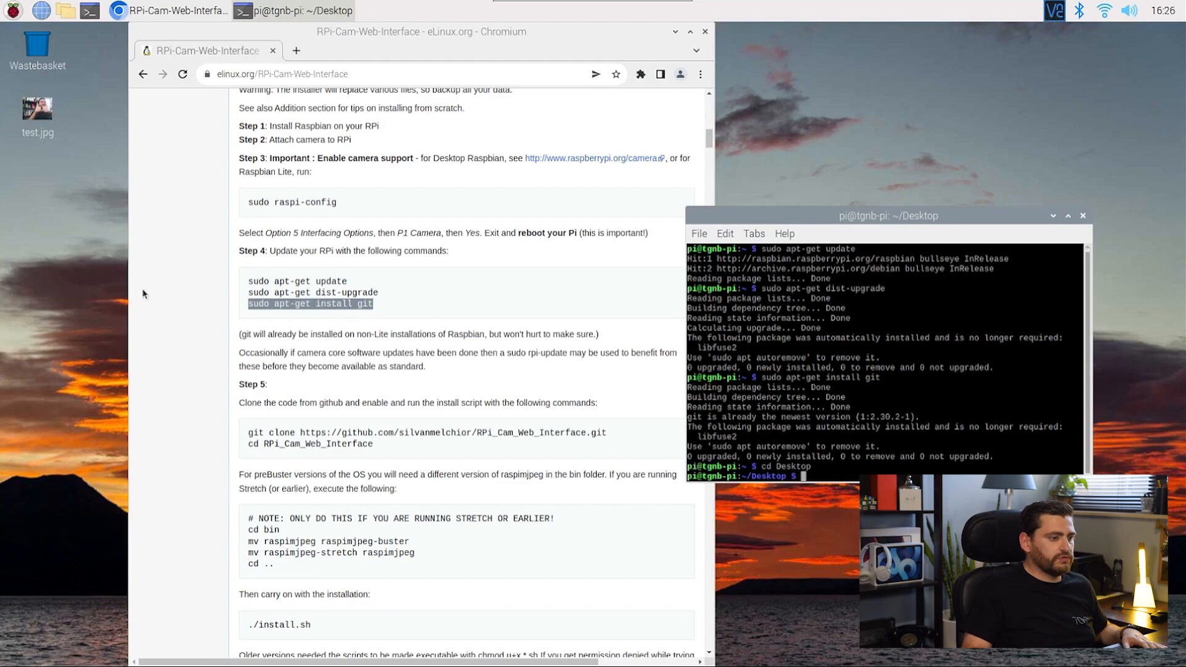
Paste the wiki's git clone command and clone RPi_Cam_Web_Interface into Desktop.
triple_click(285, 433)
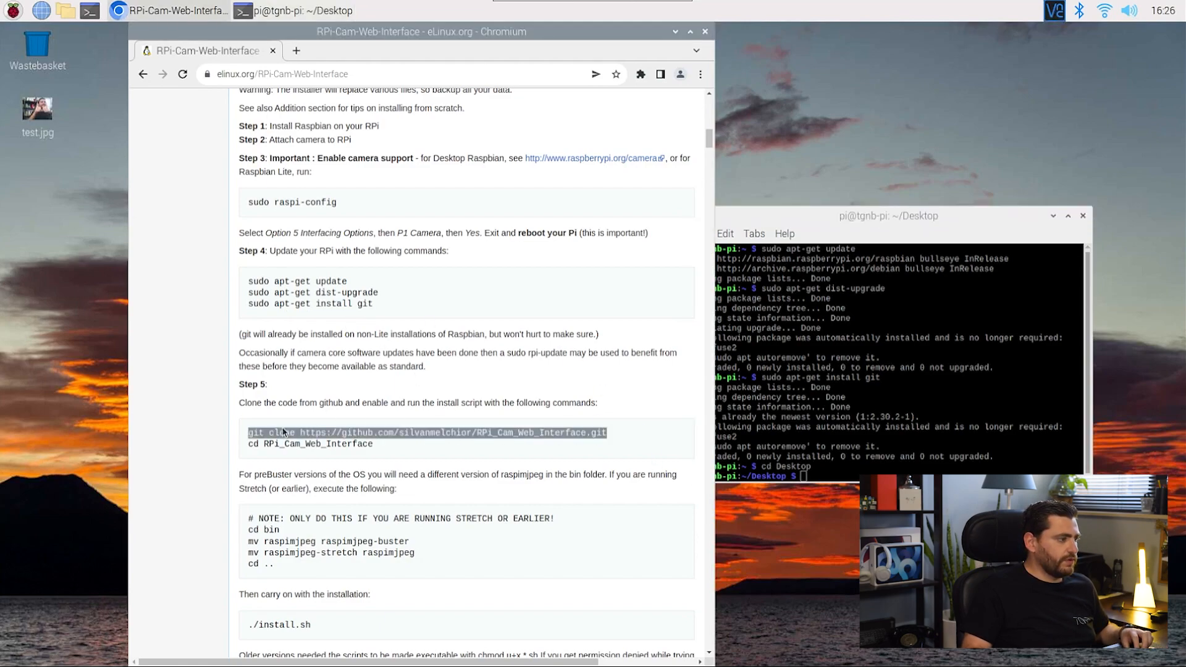
left_click(932, 452)
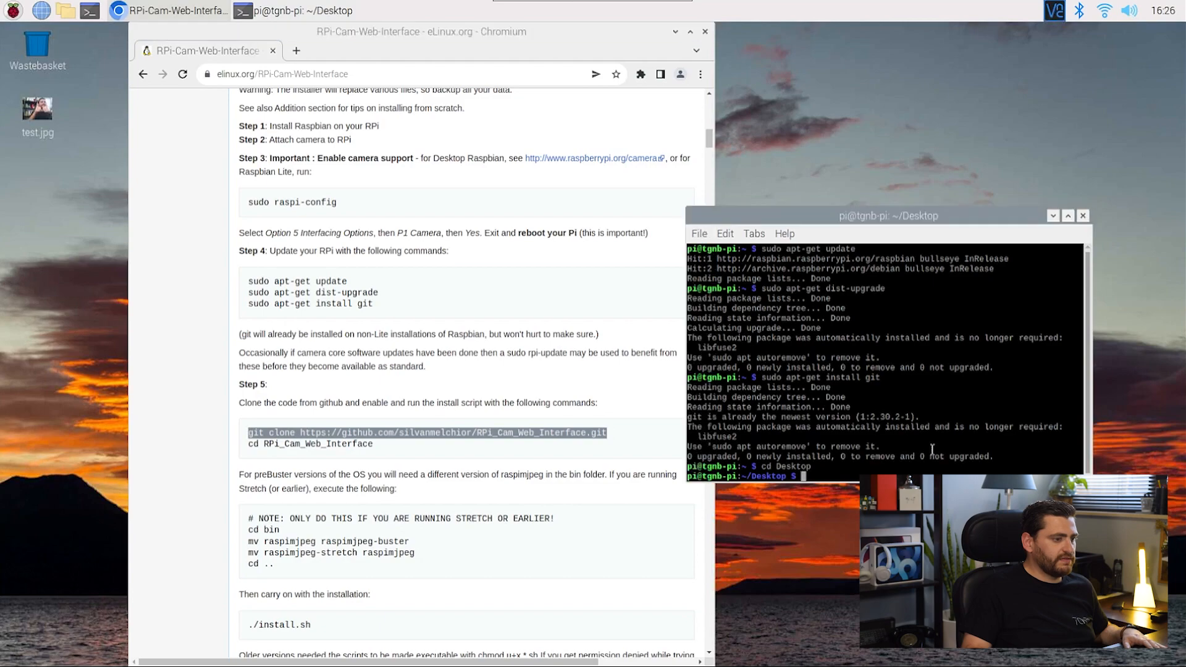
right_click(931, 452)
left_click(962, 290)
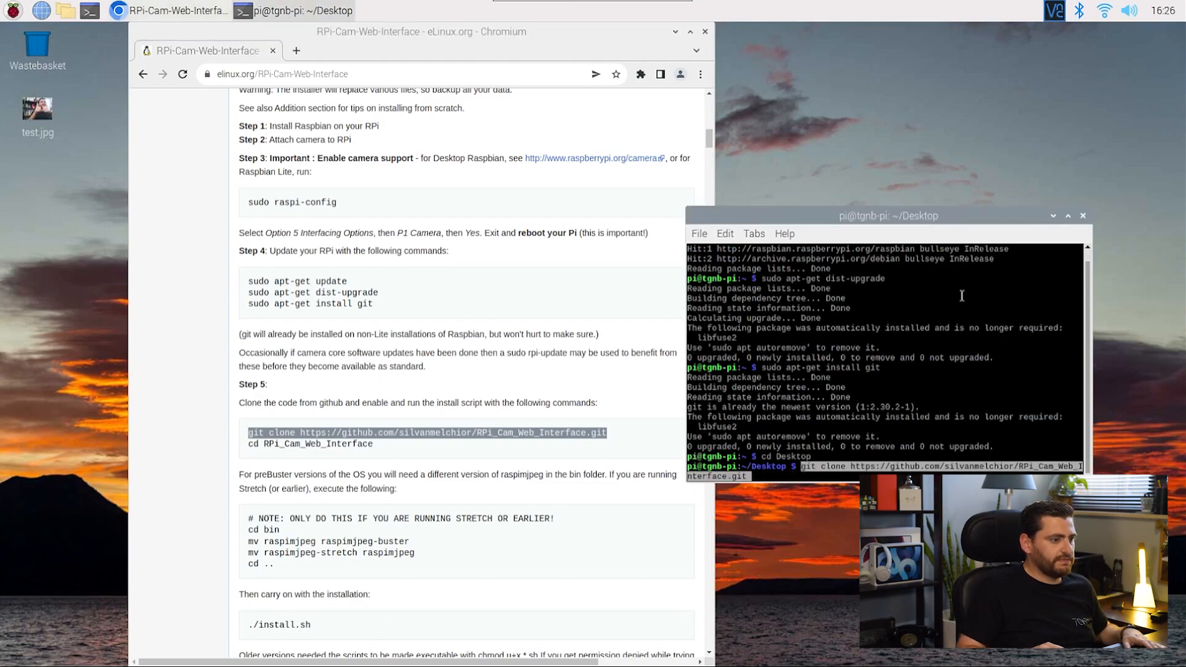
key("Return")
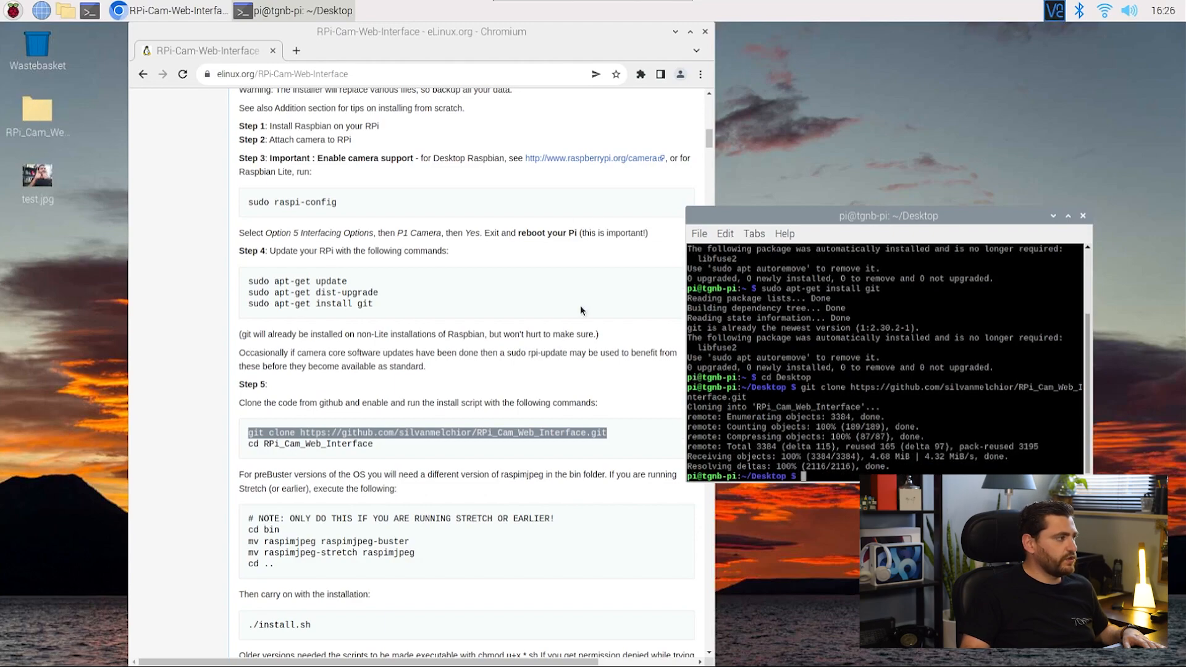
double_click(35, 113)
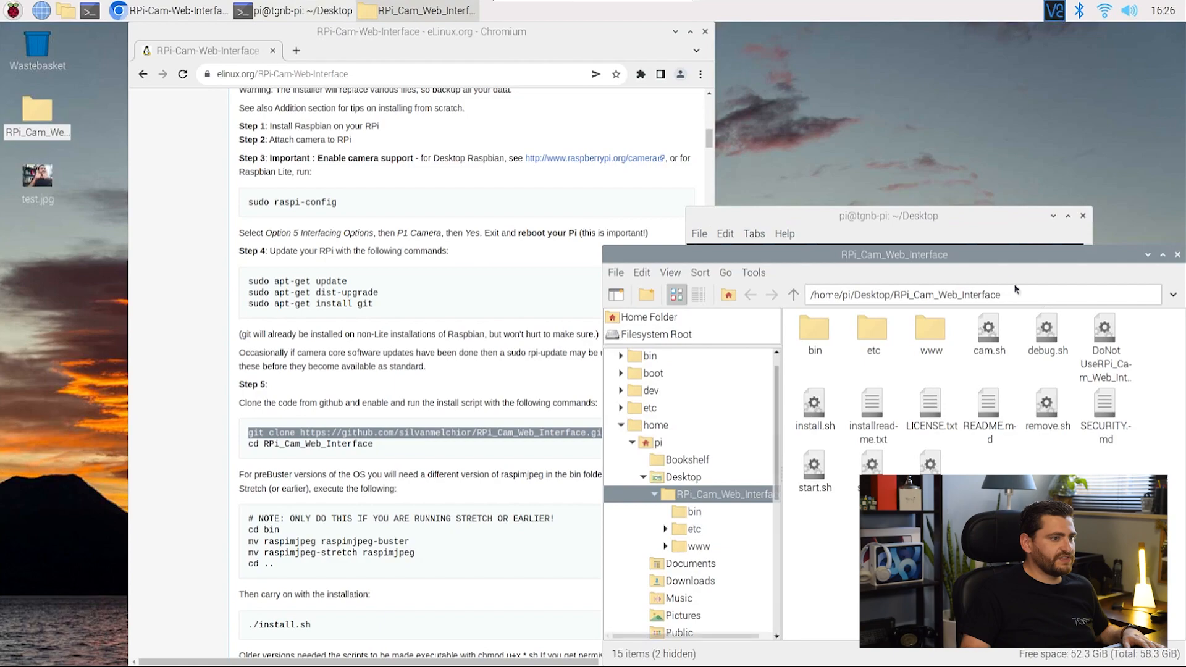
left_click_drag(1025, 266, 650, 191)
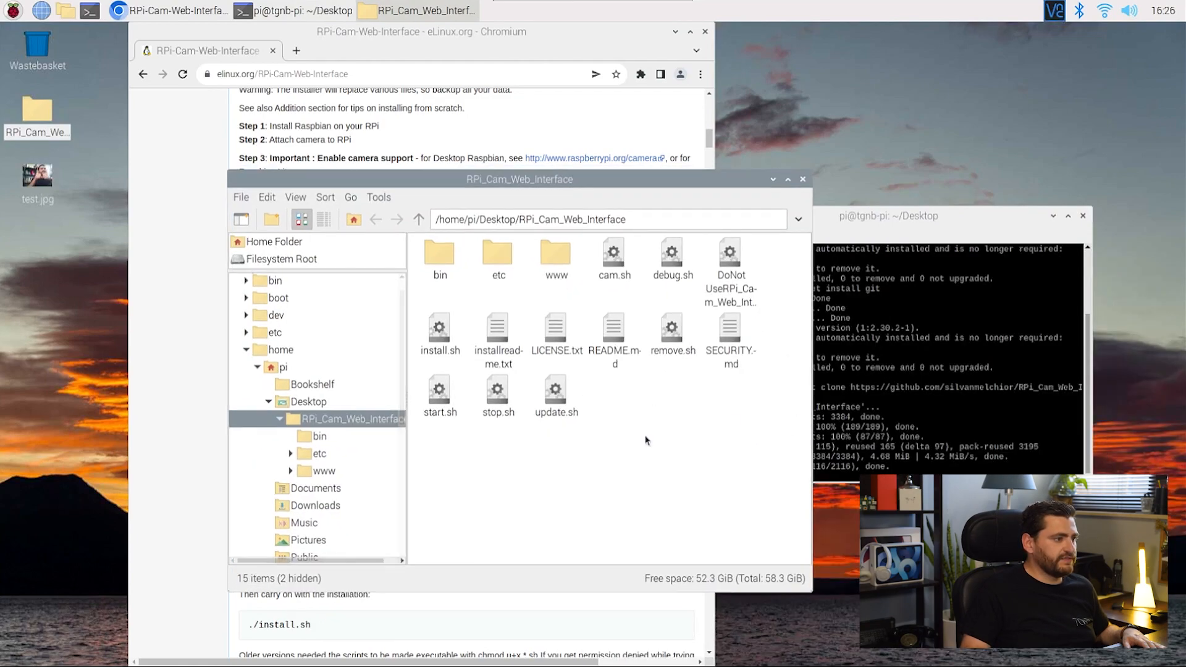
left_click_drag(666, 457, 658, 563)
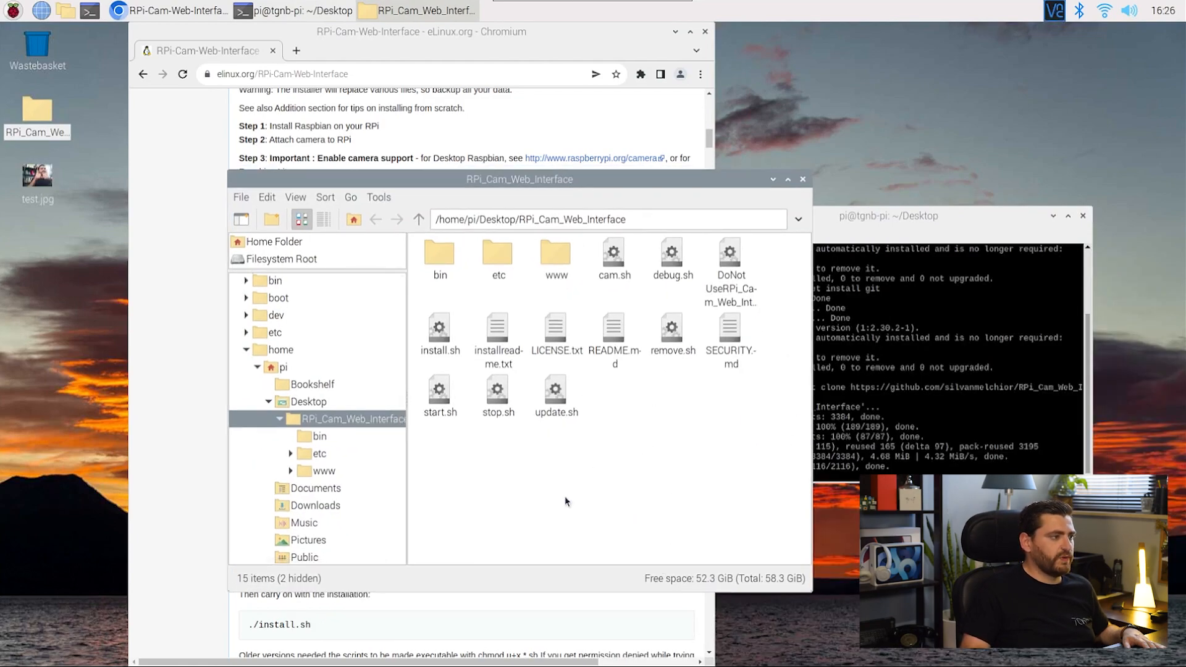
left_click(803, 180)
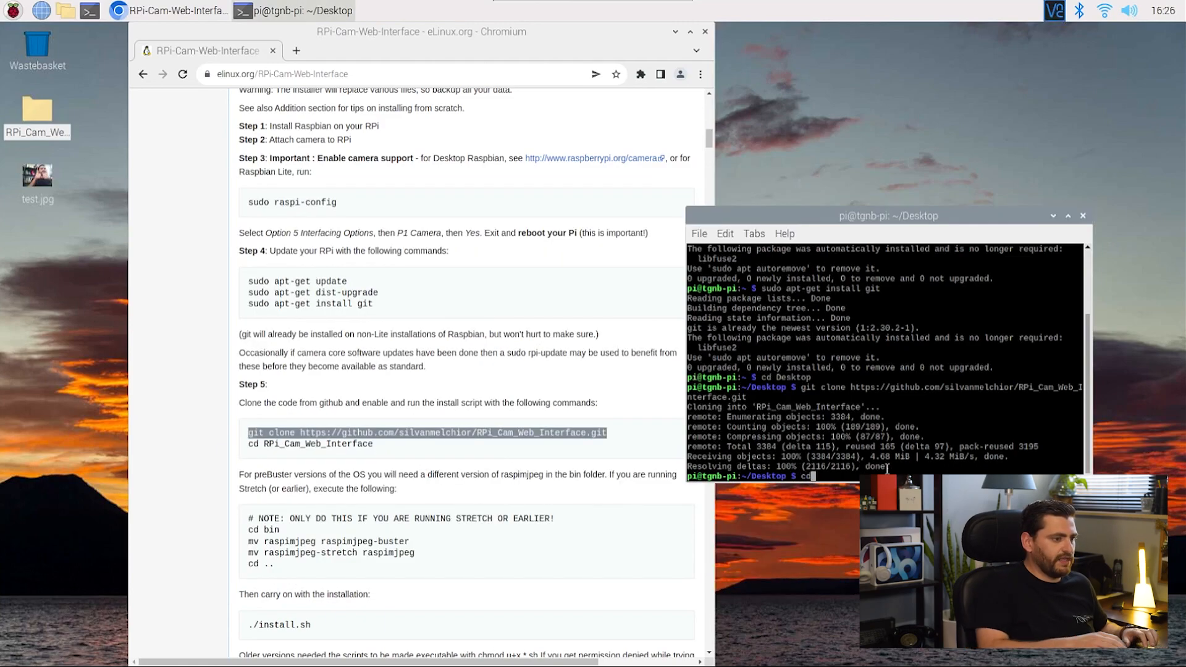
type("cd RP")
Enter the RPi_Cam_Web_Interface folder using Tab completion.
key("Tab")
key("Return")
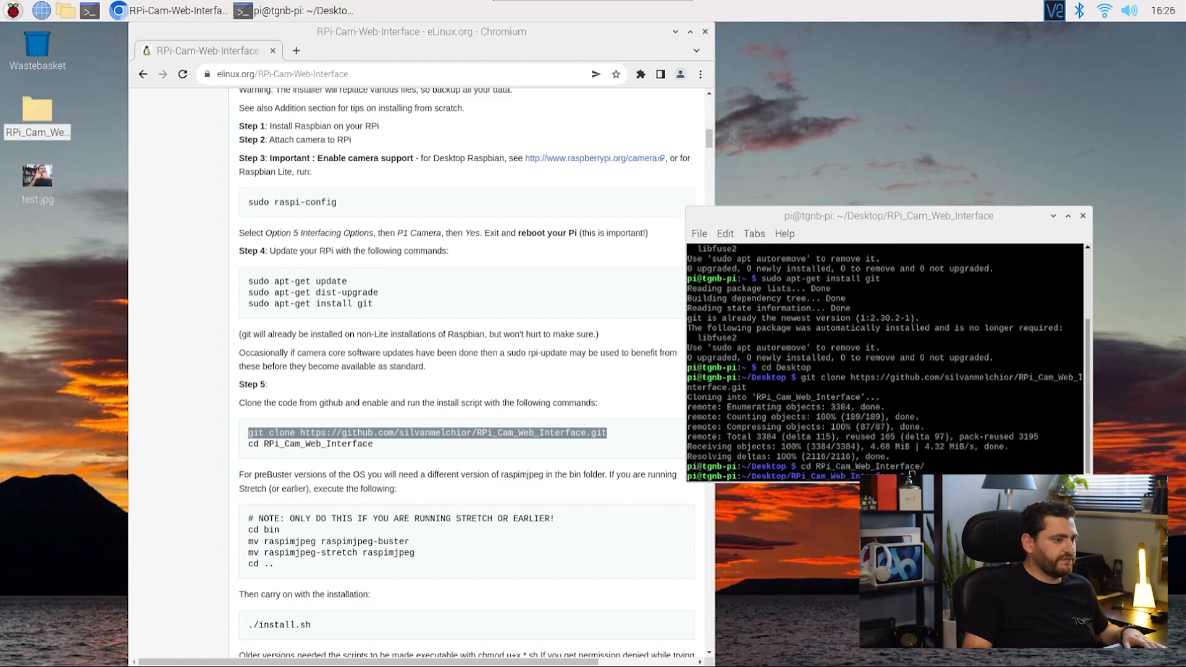
left_click(993, 461)
scroll(383, 508, "down", 2)
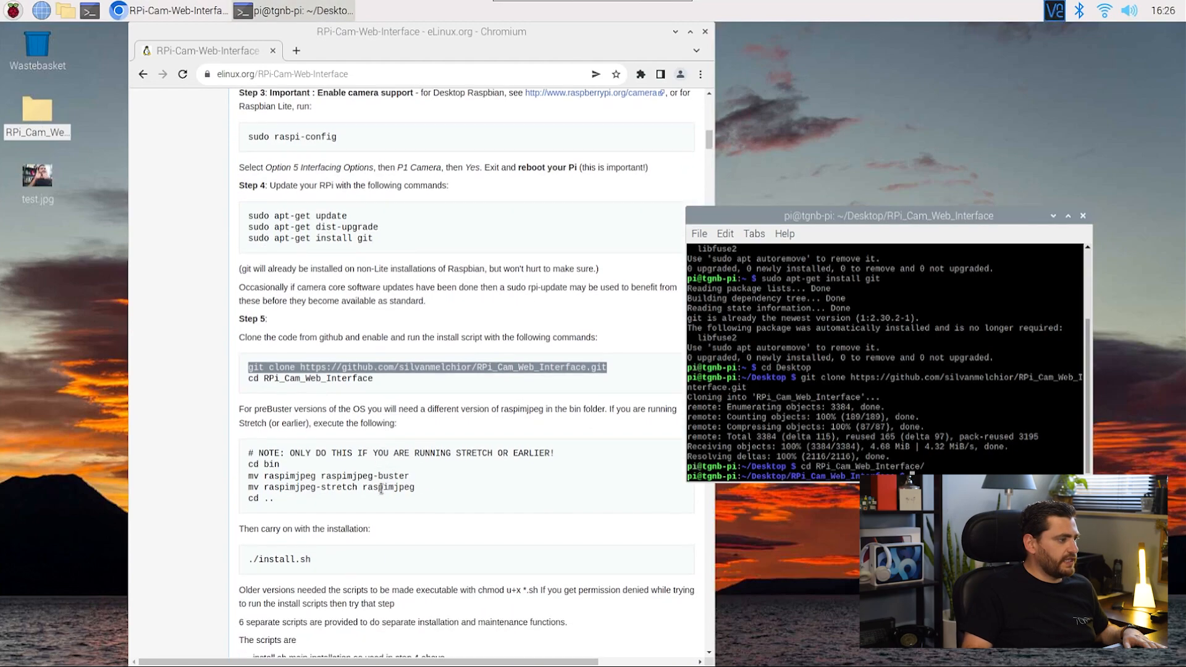
scroll(376, 478, "down", 2)
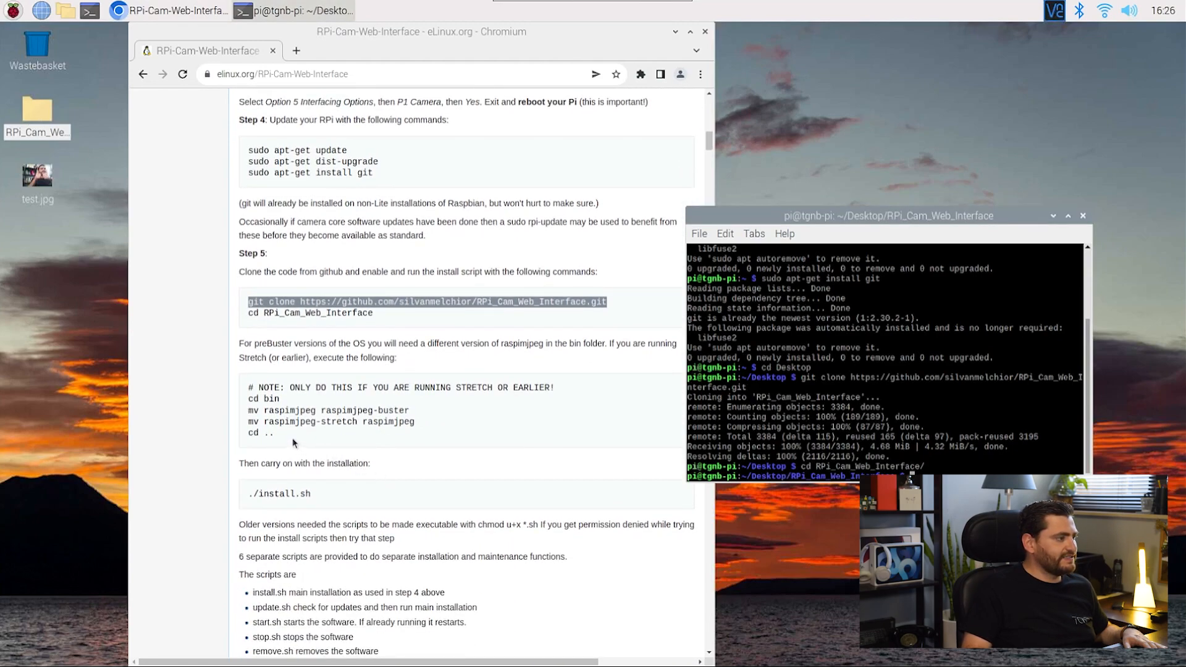
Read the wiki's preBuster notes and select the ./install.sh command for copying.
left_click_drag(278, 434, 248, 399)
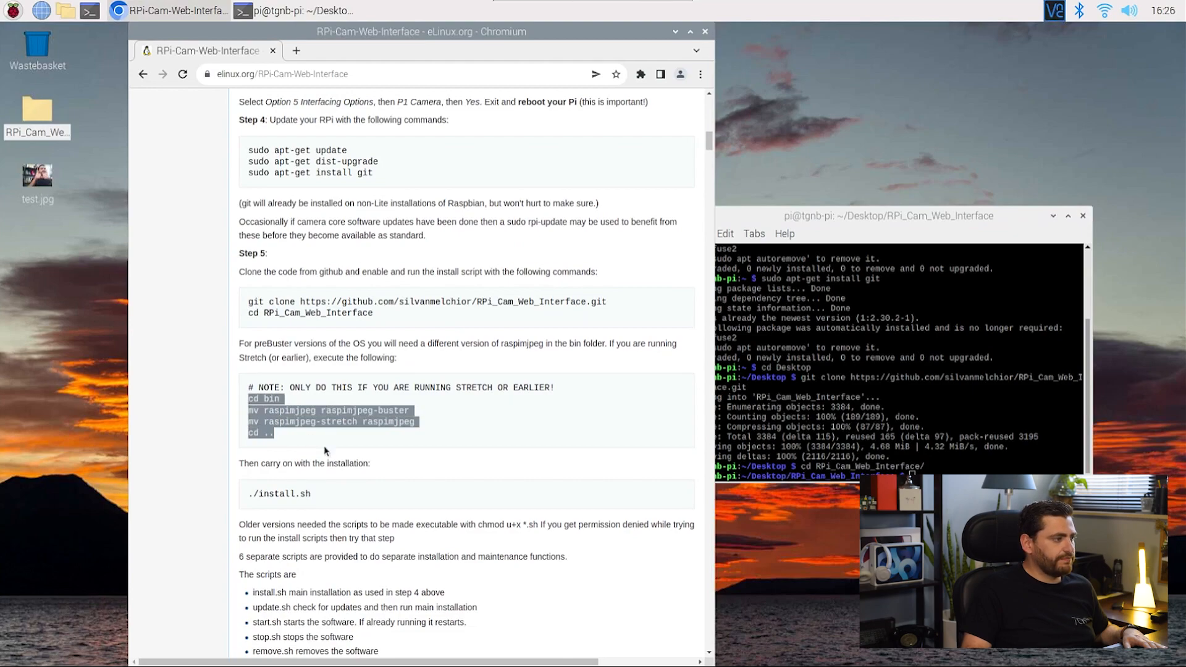
left_click(249, 422)
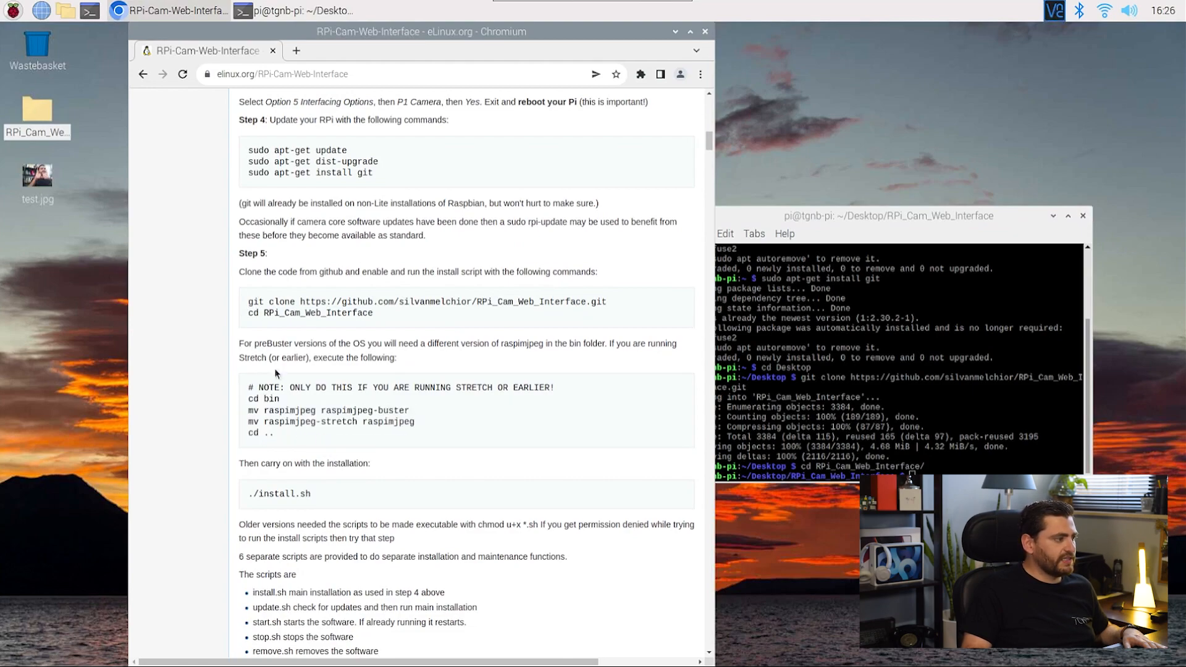
left_click_drag(255, 343, 325, 346)
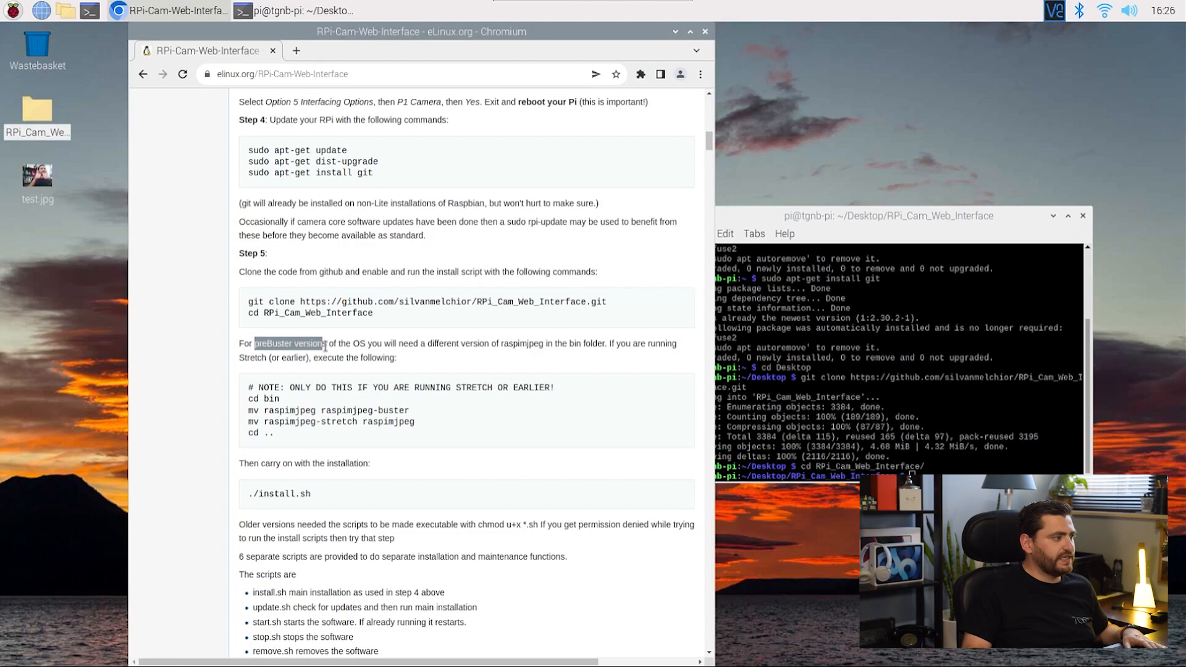
left_click(440, 363)
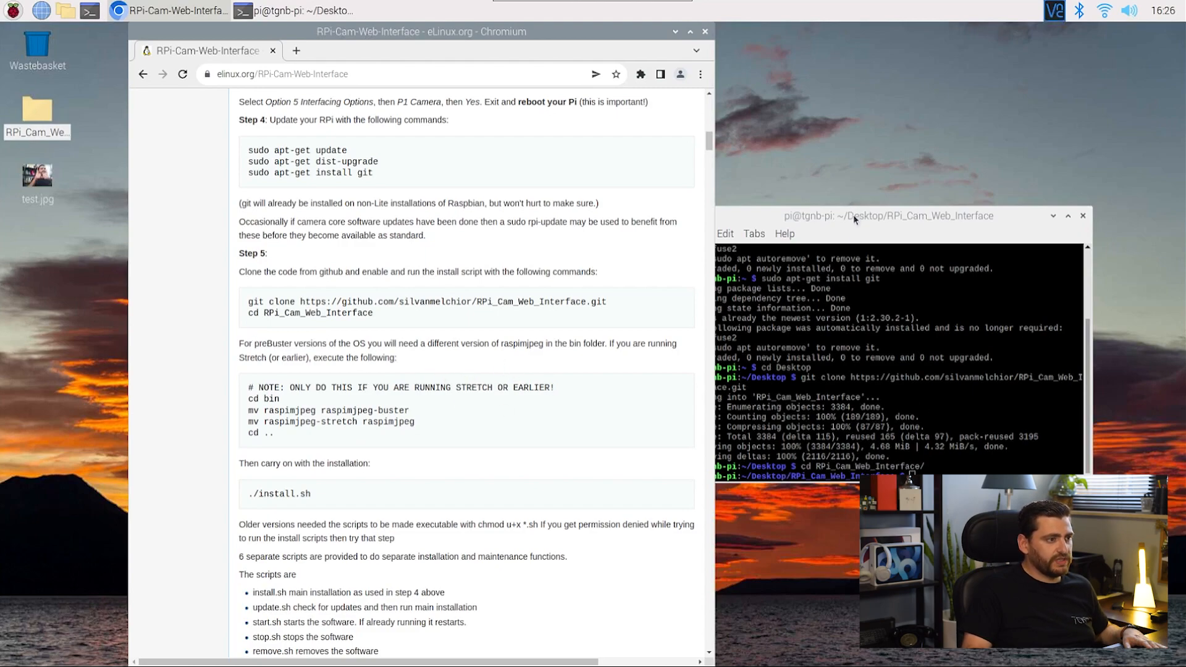
left_click_drag(856, 222, 870, 201)
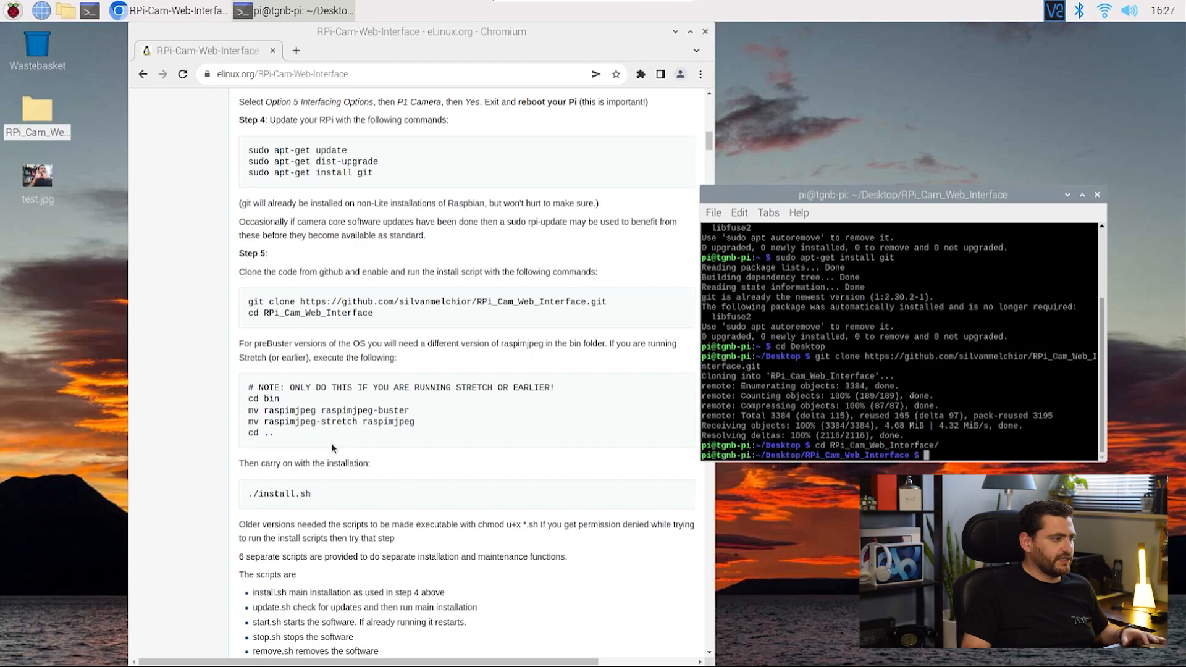
scroll(330, 448, "down", 2)
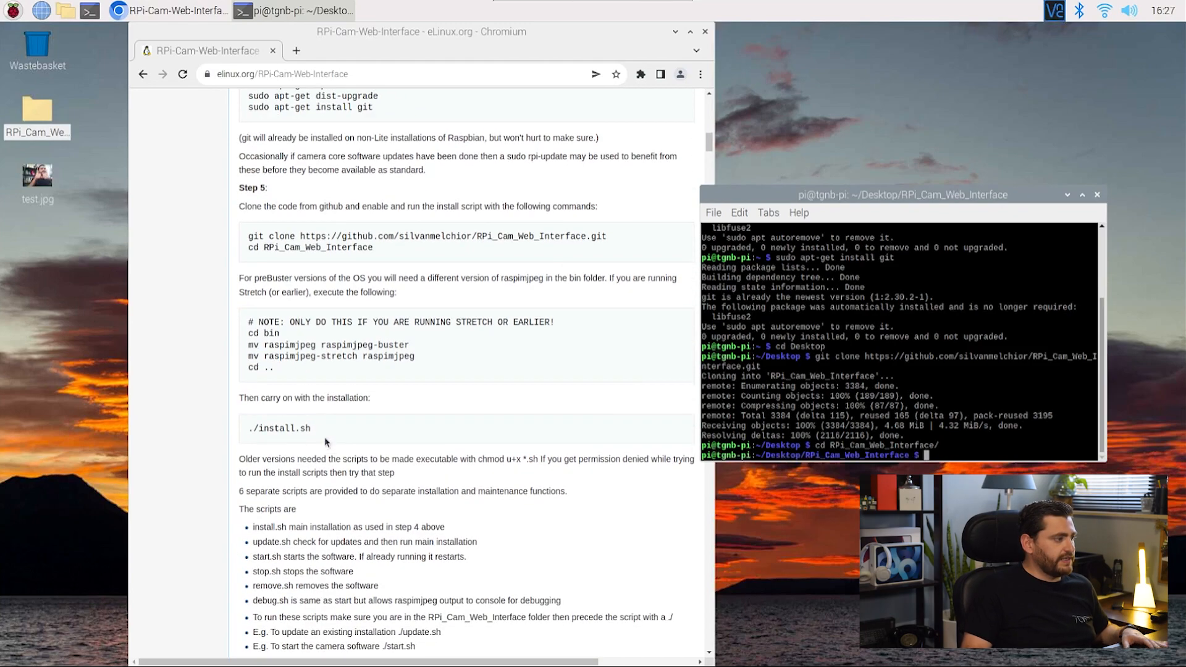
left_click_drag(317, 428, 249, 428)
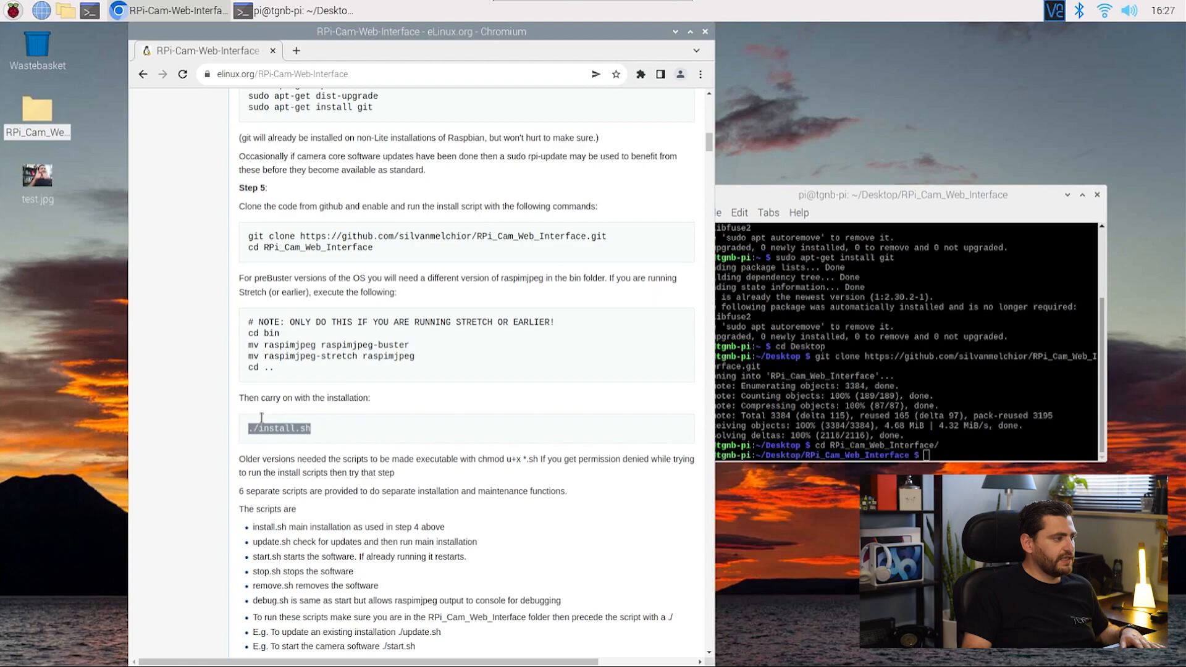
Paste and run ./install.sh so the Configuration Options dialog appears.
left_click(1022, 438)
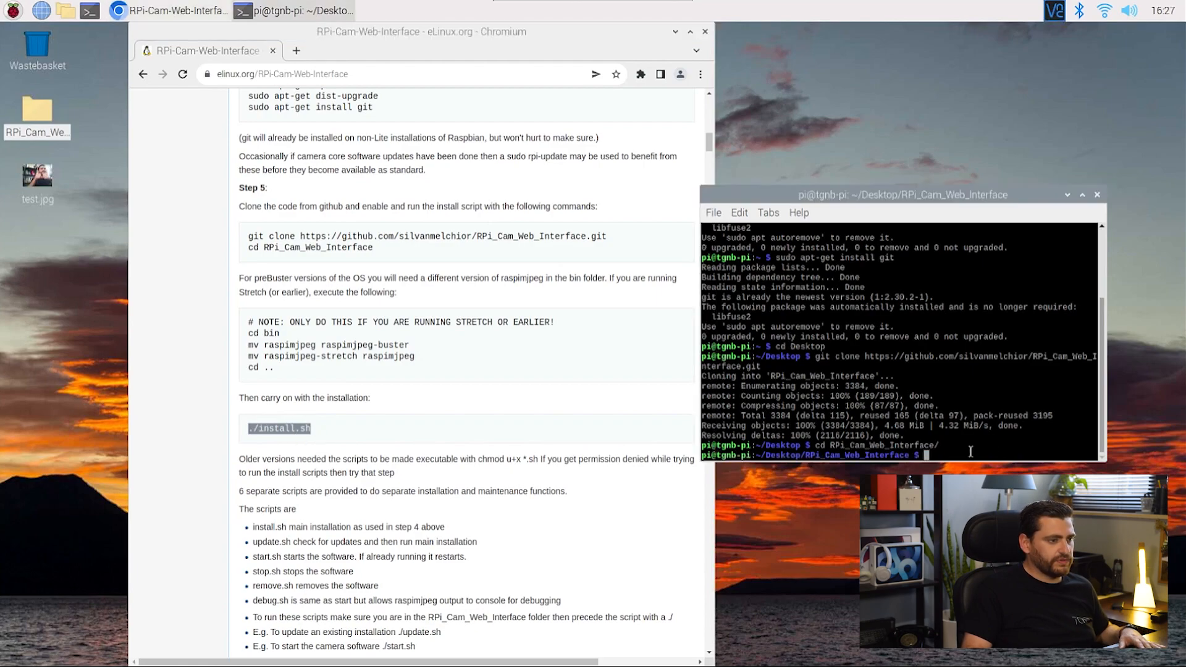
right_click(968, 454)
left_click(1019, 285)
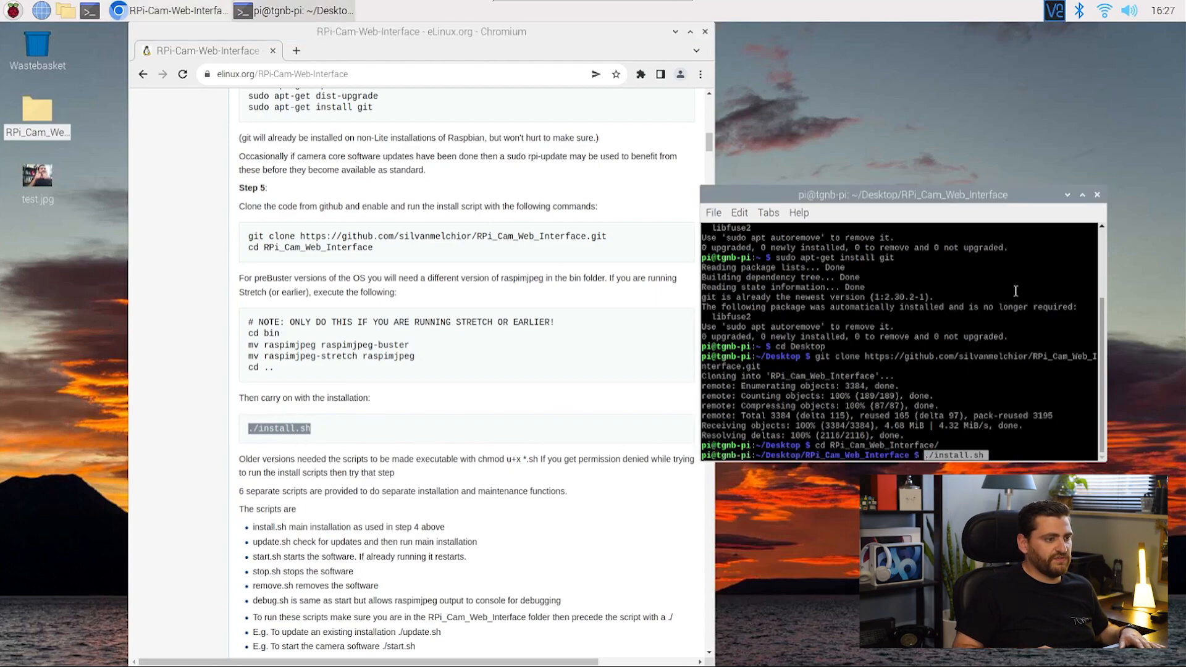
key("Return")
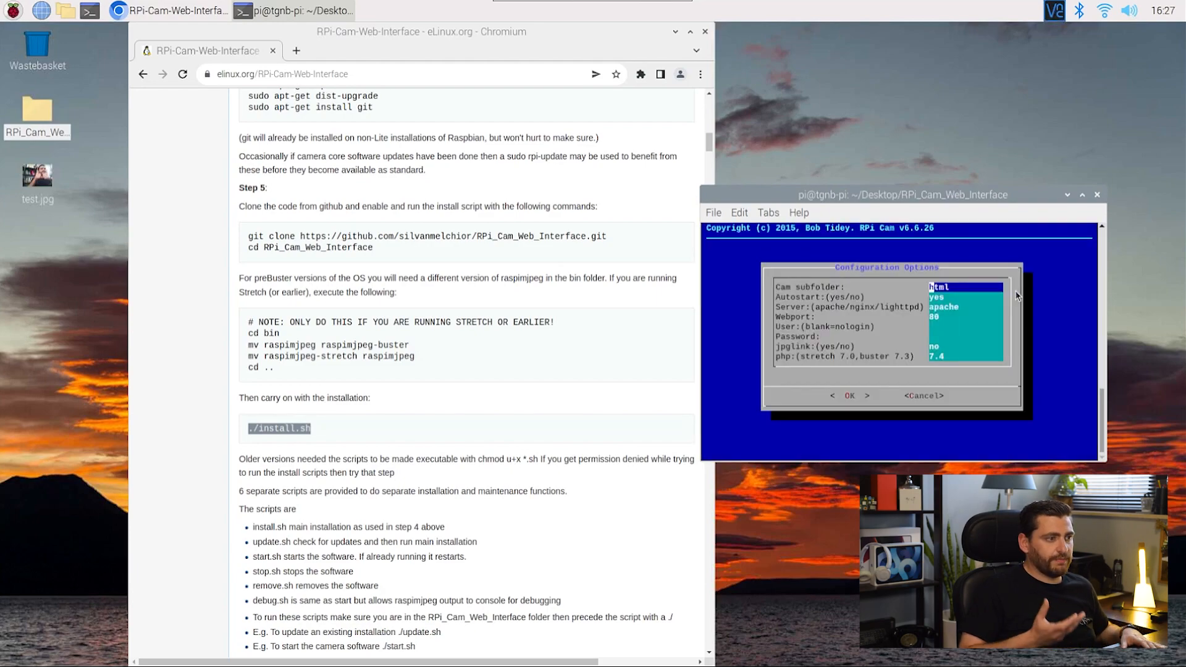
Keep the defaults (html subfolder, autostart, Apache, port 80, no login) and accept with OK.
key("Down")
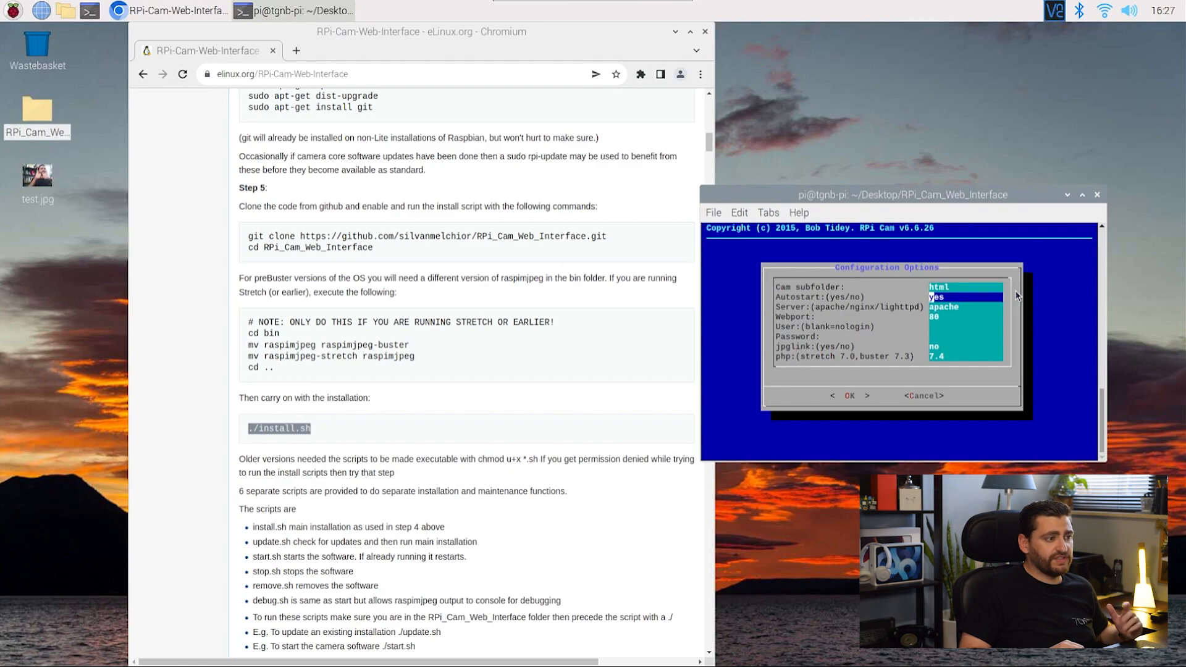
key("Up")
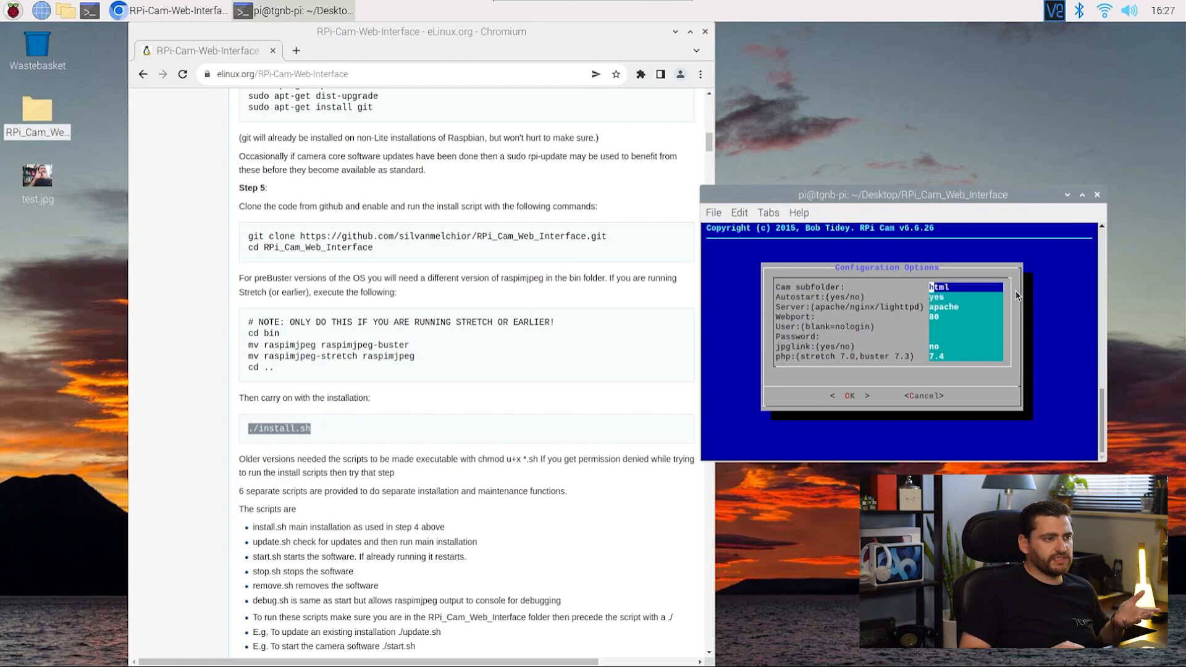
key("Down")
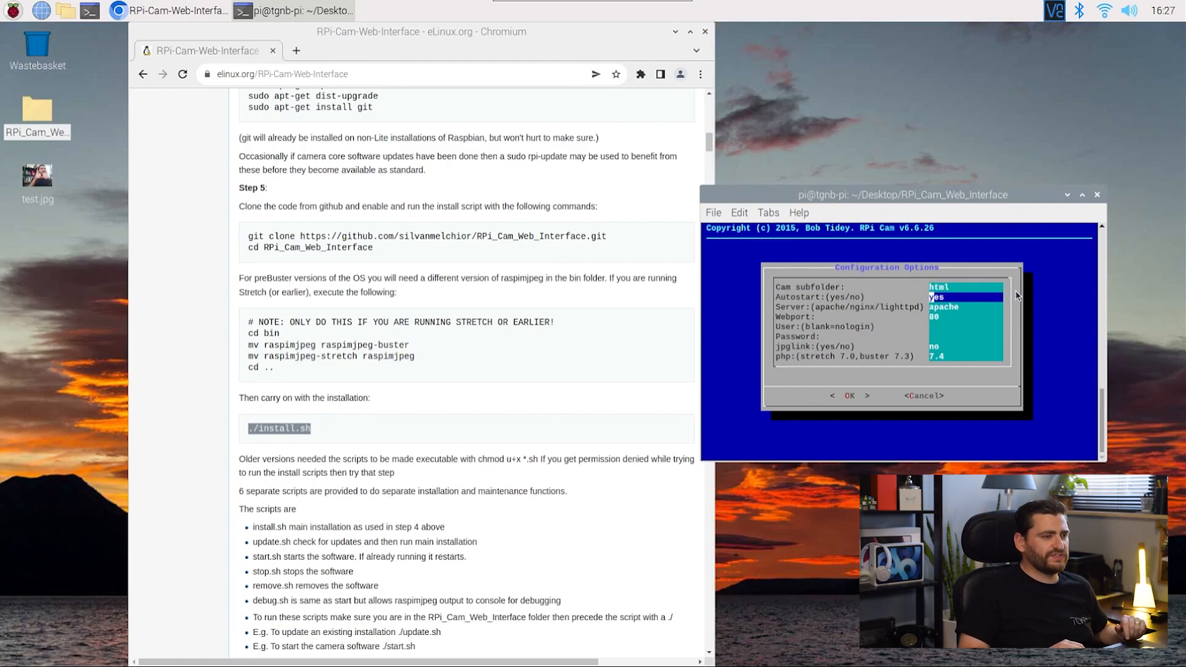
key("Down")
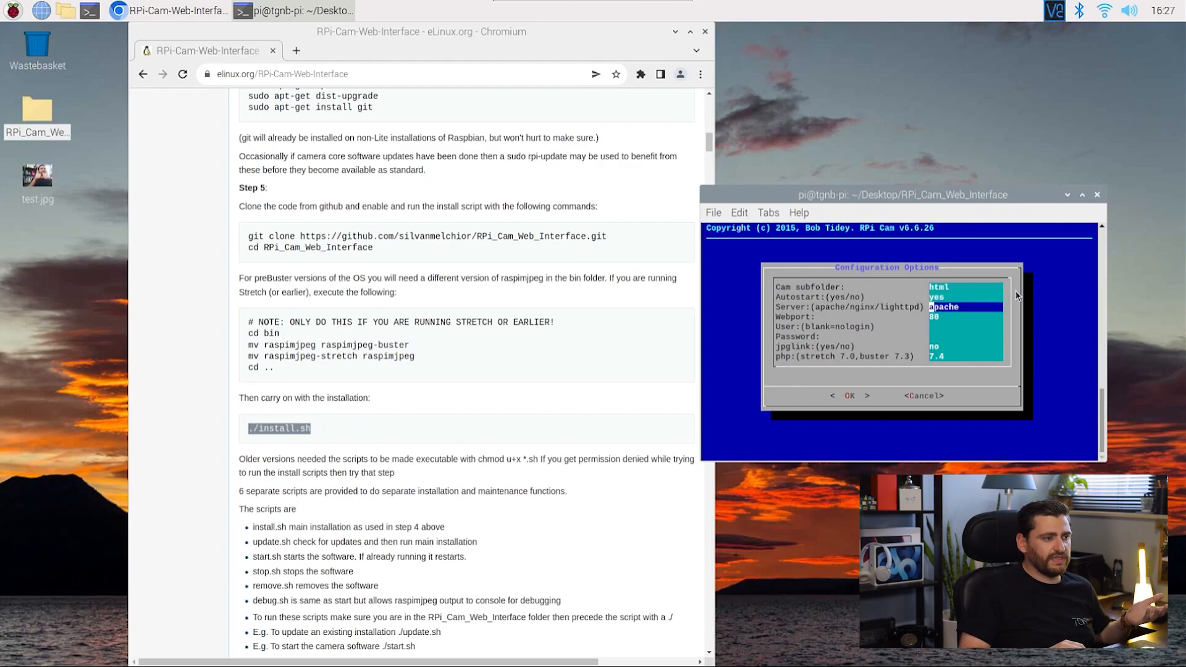
key("Down")
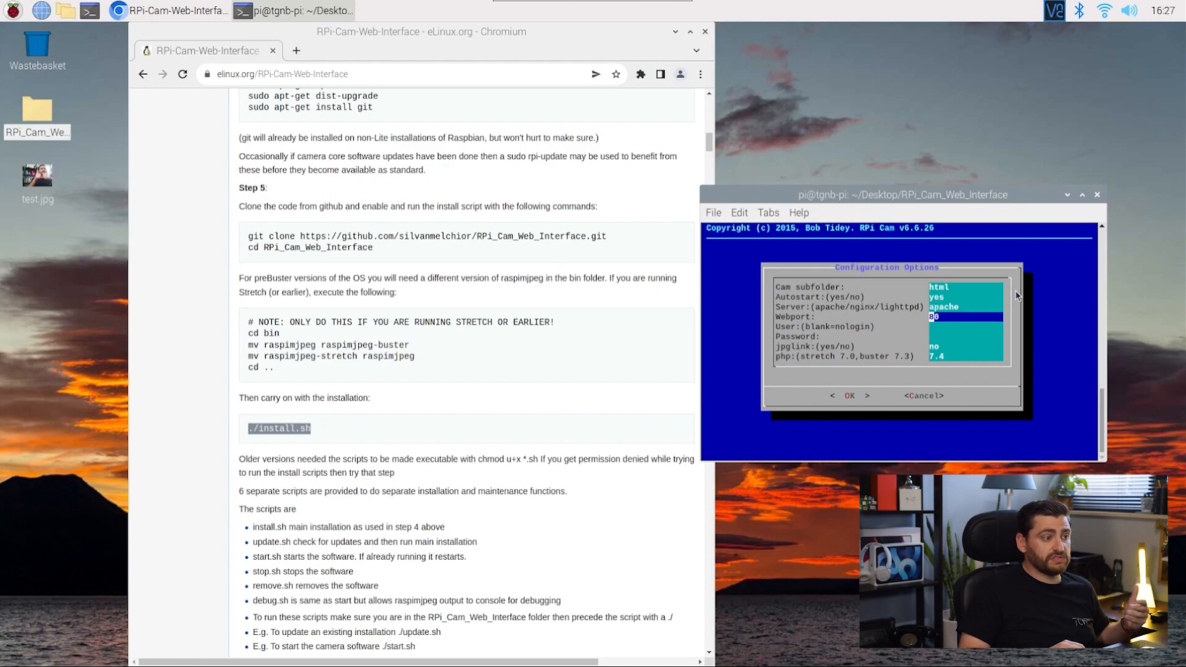
key("Down")
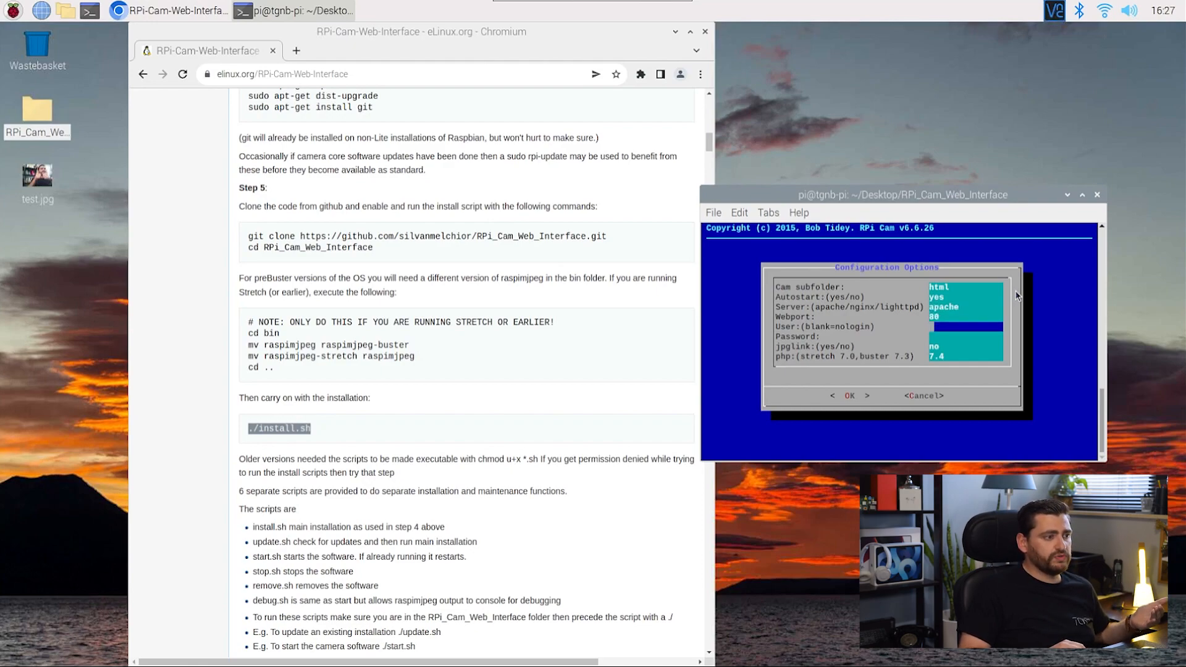
key("Down")
key("Up")
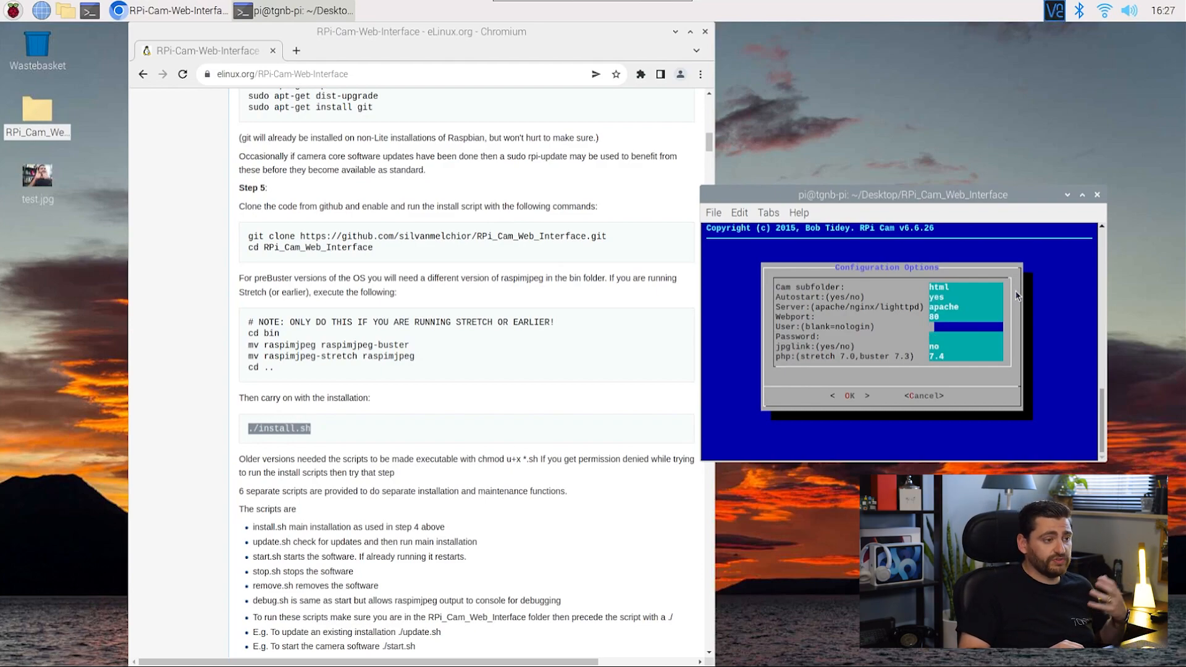
key("Down")
key("Down")
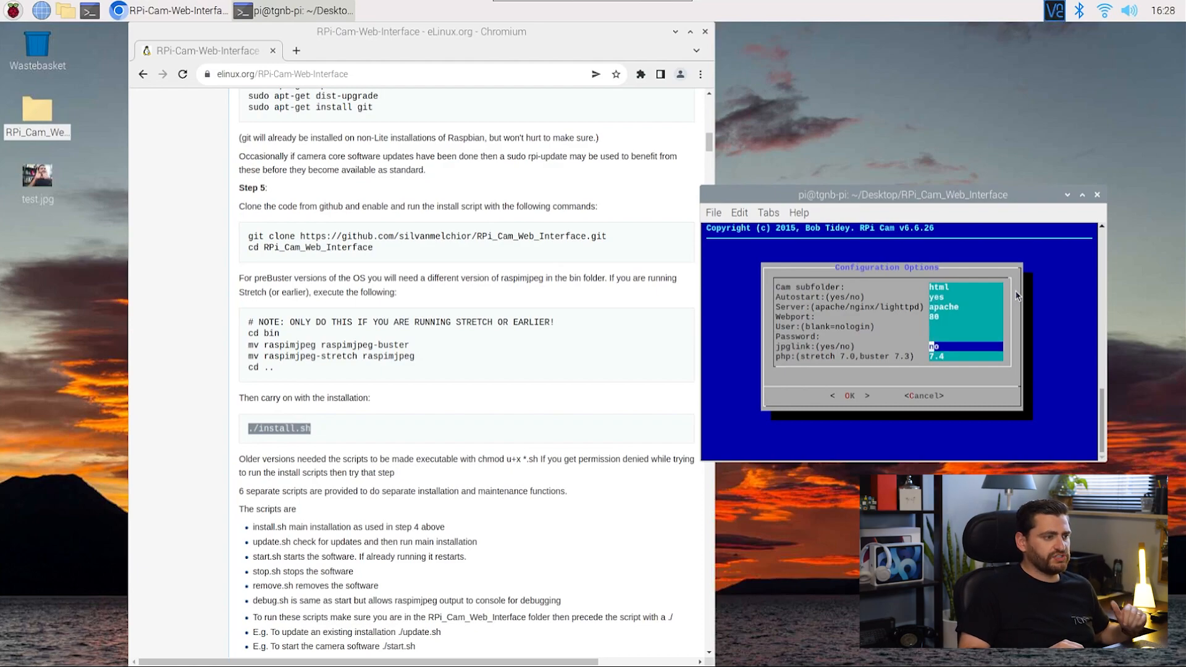
key("Down")
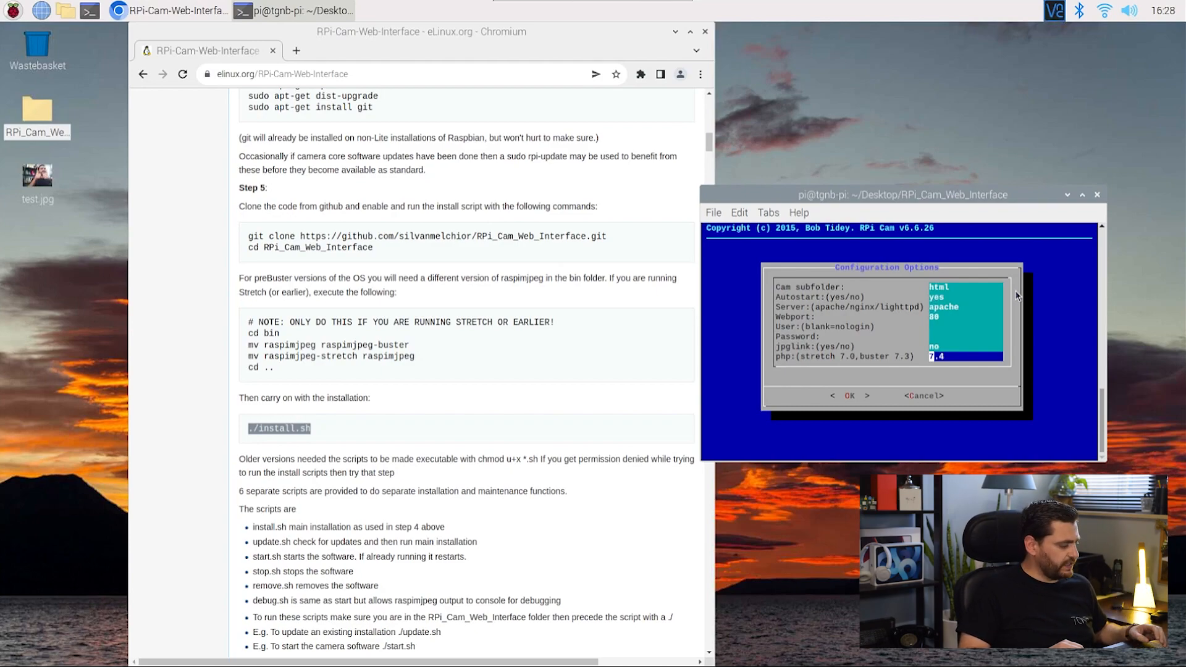
key("Tab")
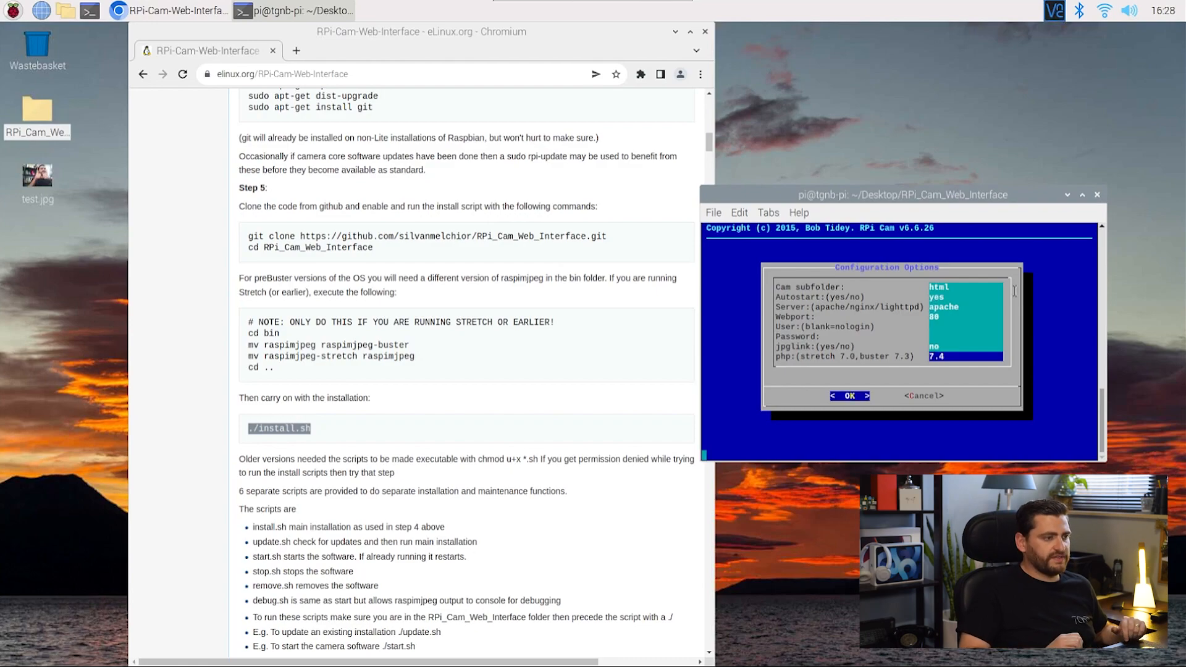
key("Return")
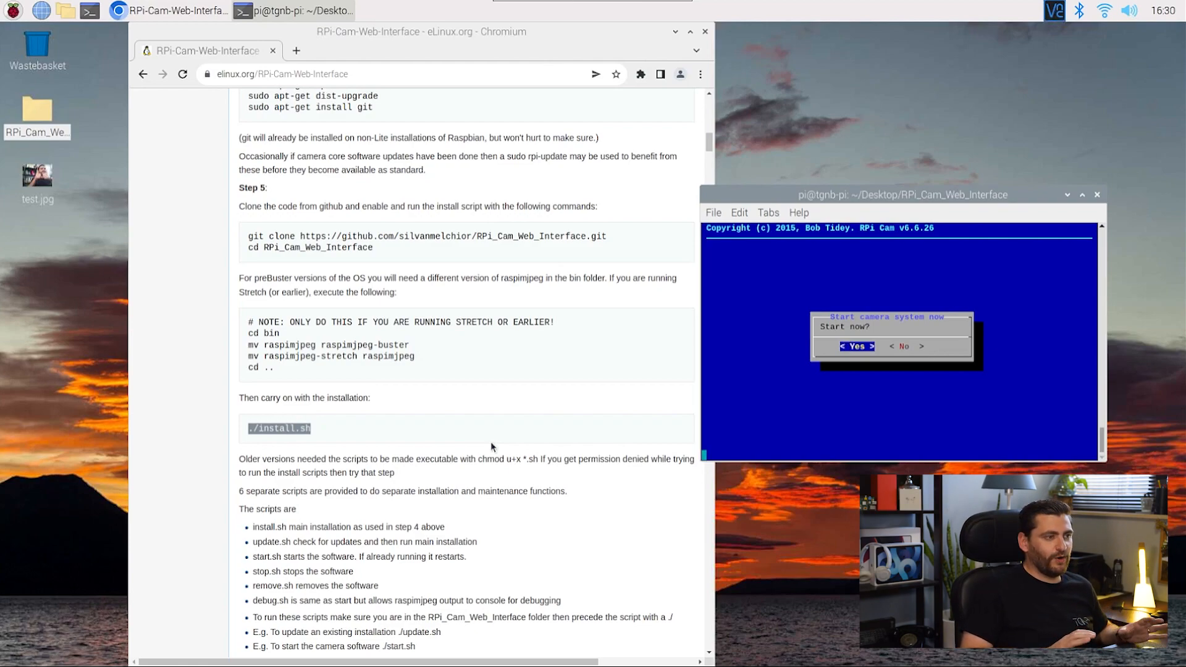
Answer Yes at 'Start now?' to start the camera system, then bring Chromium forward.
key("Return")
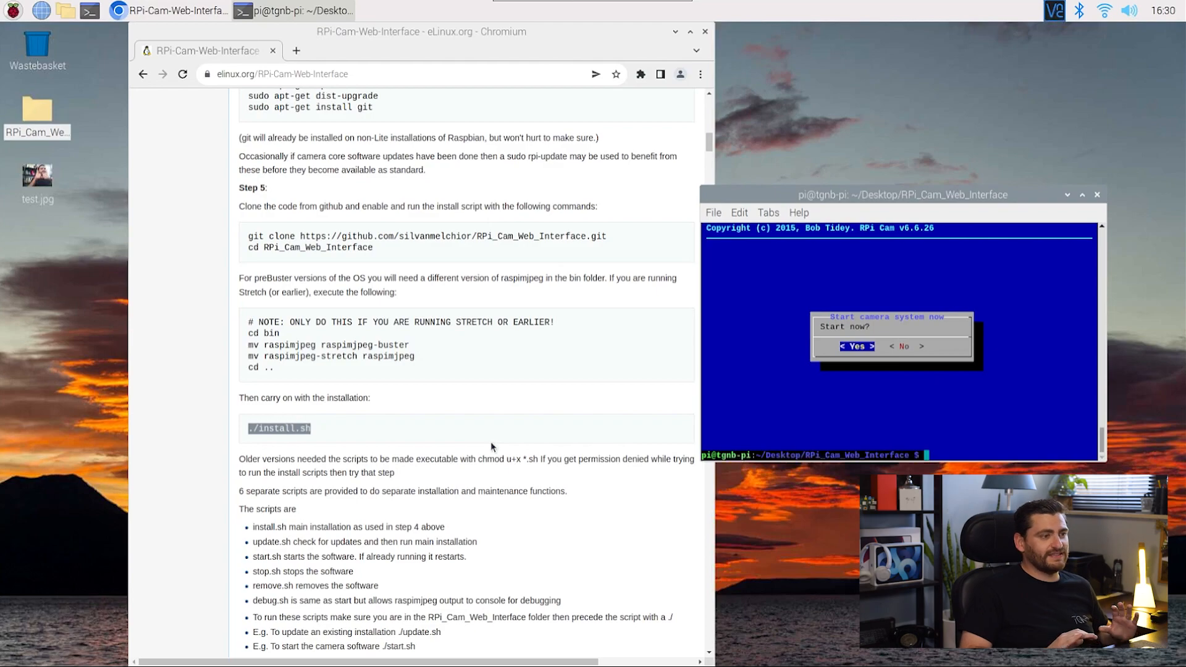
left_click(405, 52)
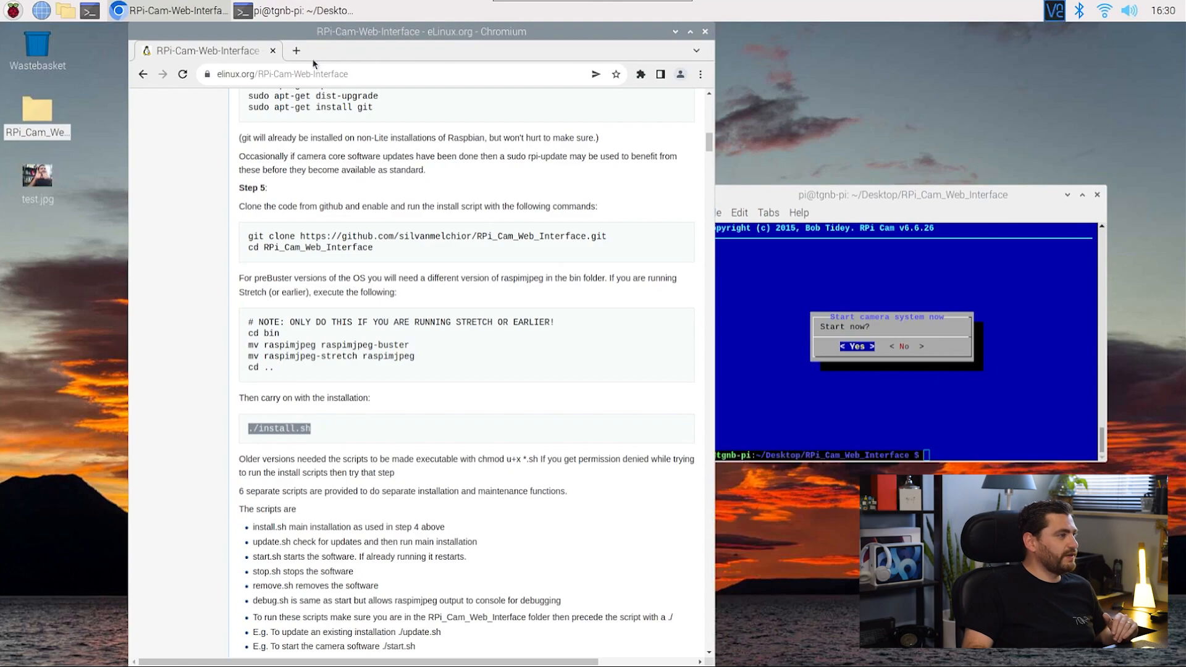
Load 127.0.0.1 in a new Chromium tab to show the local server's Index of / listing.
left_click(297, 51)
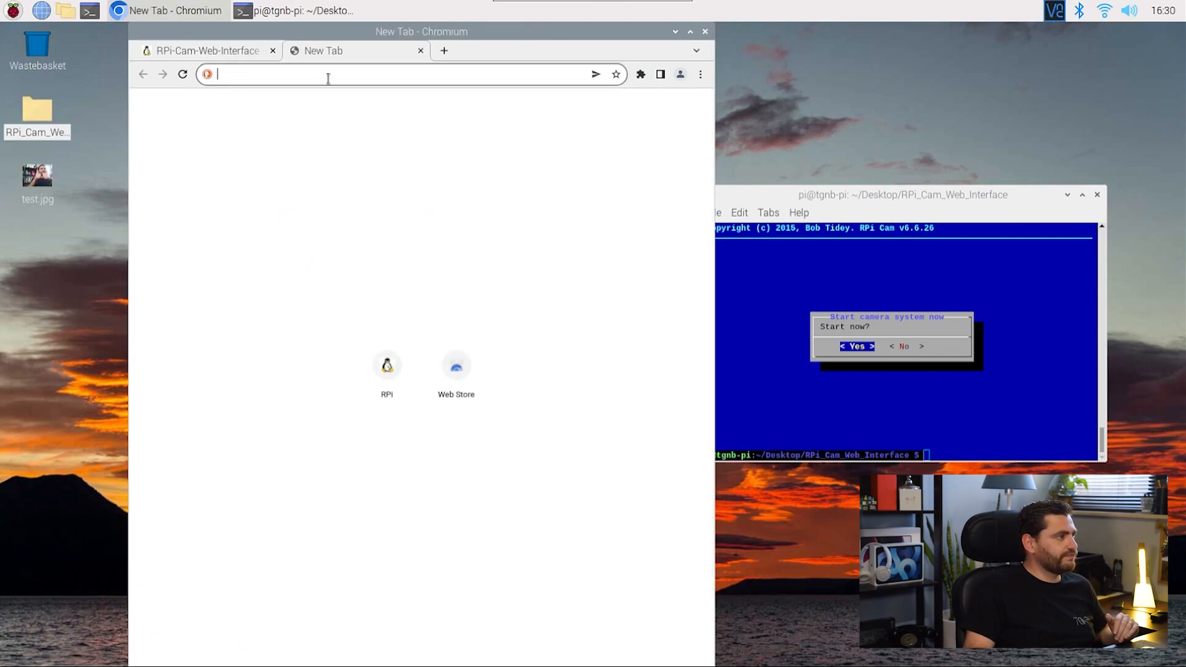
type("127")
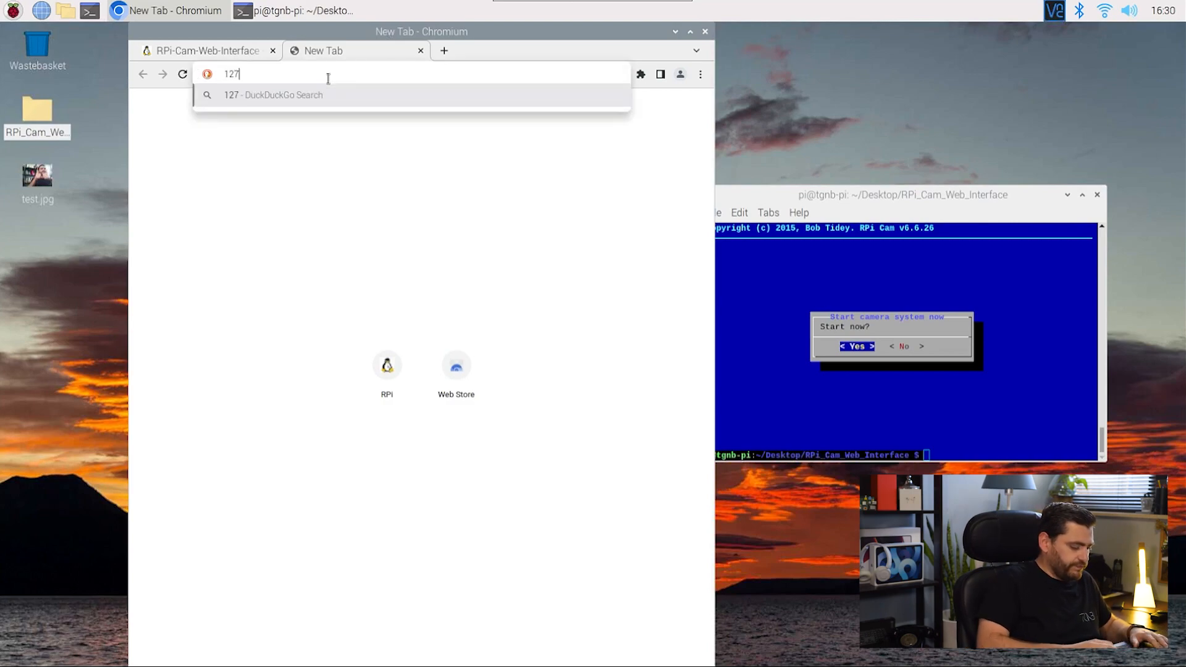
type(".0.0.1")
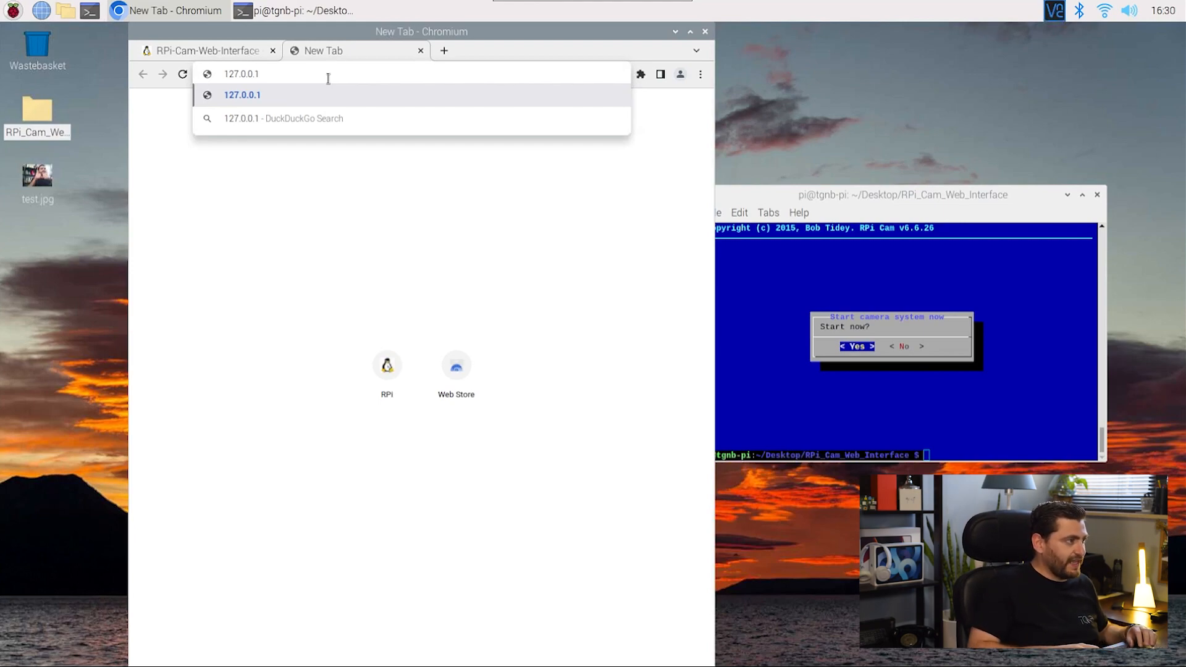
key("Return")
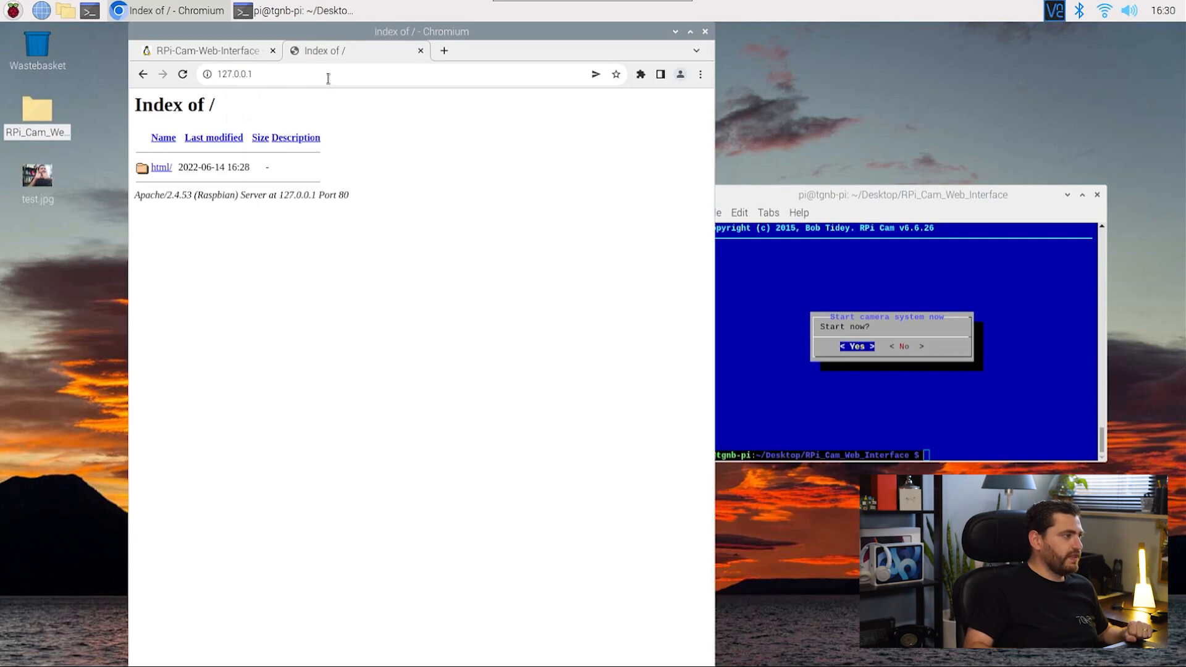
Enter the html/ interface, check Download Videos and Images, and return to the RPi Cam Control page.
left_click(161, 167)
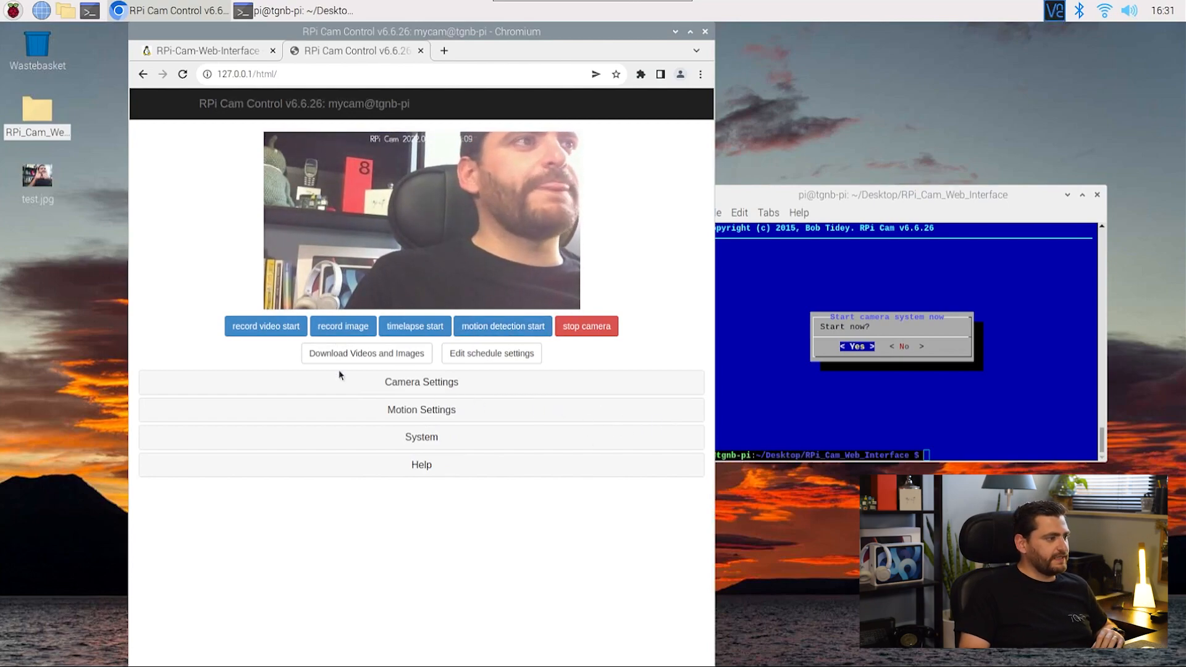
left_click(405, 353)
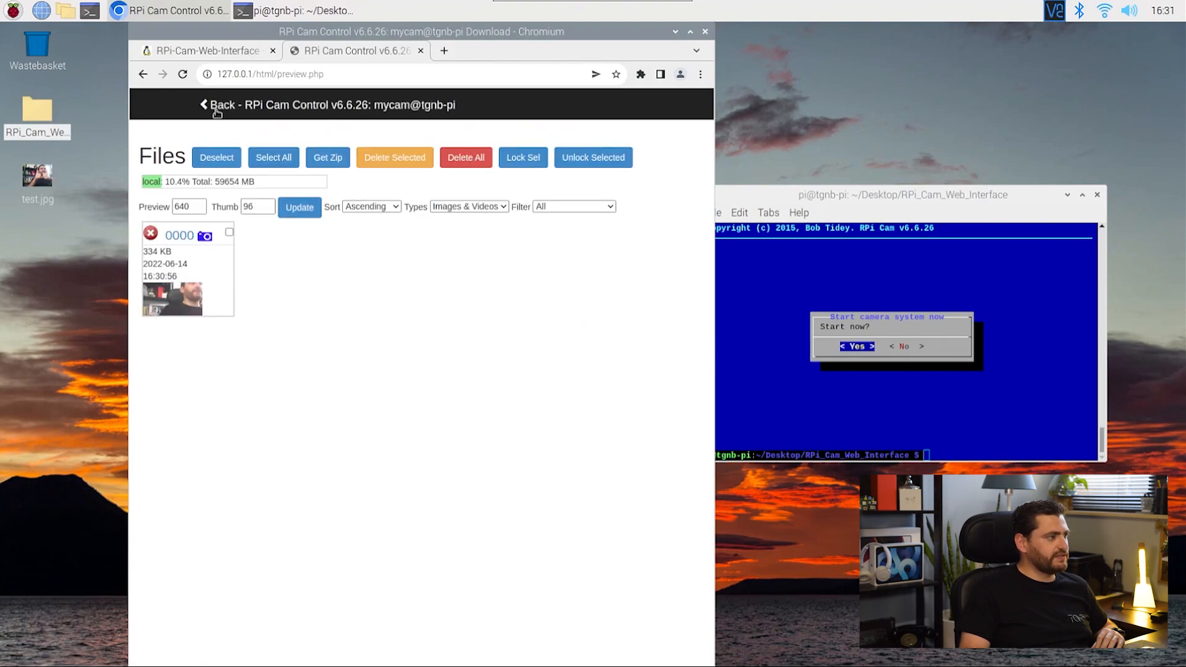
left_click(205, 105)
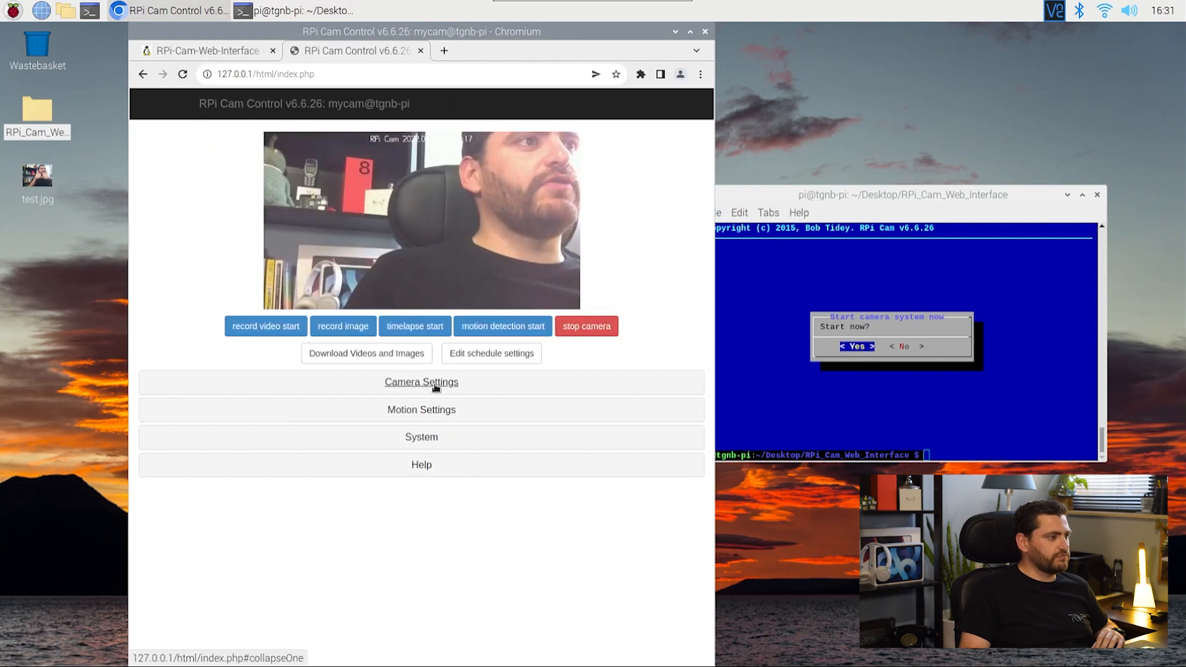
In Camera Settings, load the Max View 972p 4:3 preset for 1296 x 972 video.
left_click(434, 383)
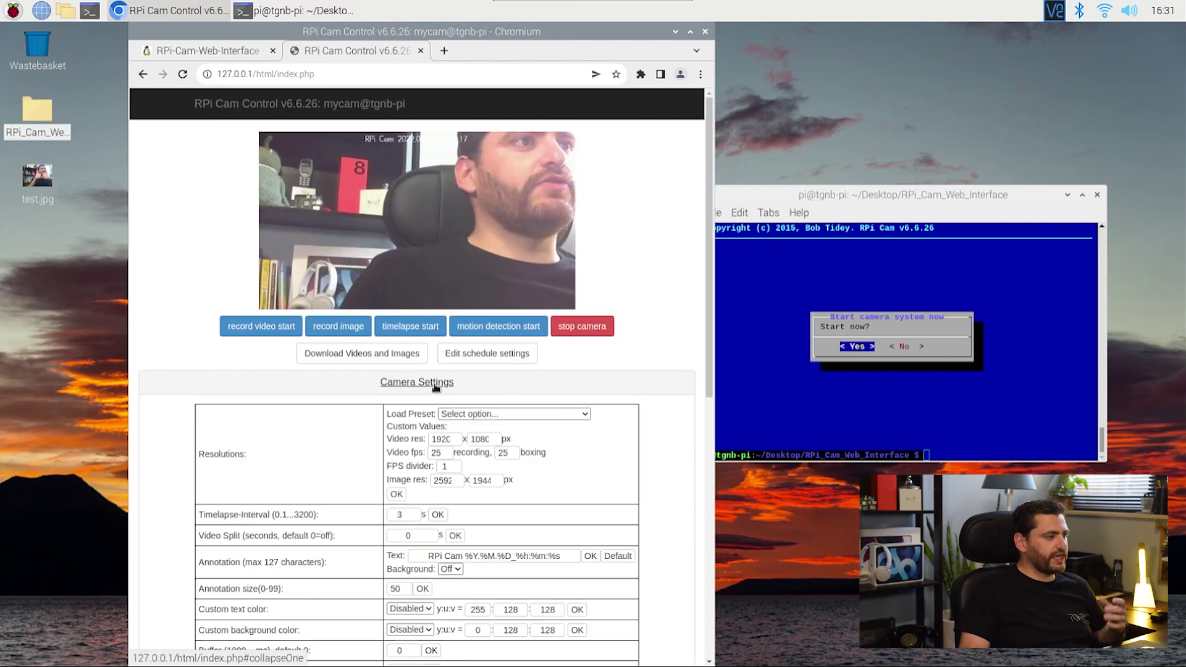
left_click(551, 416)
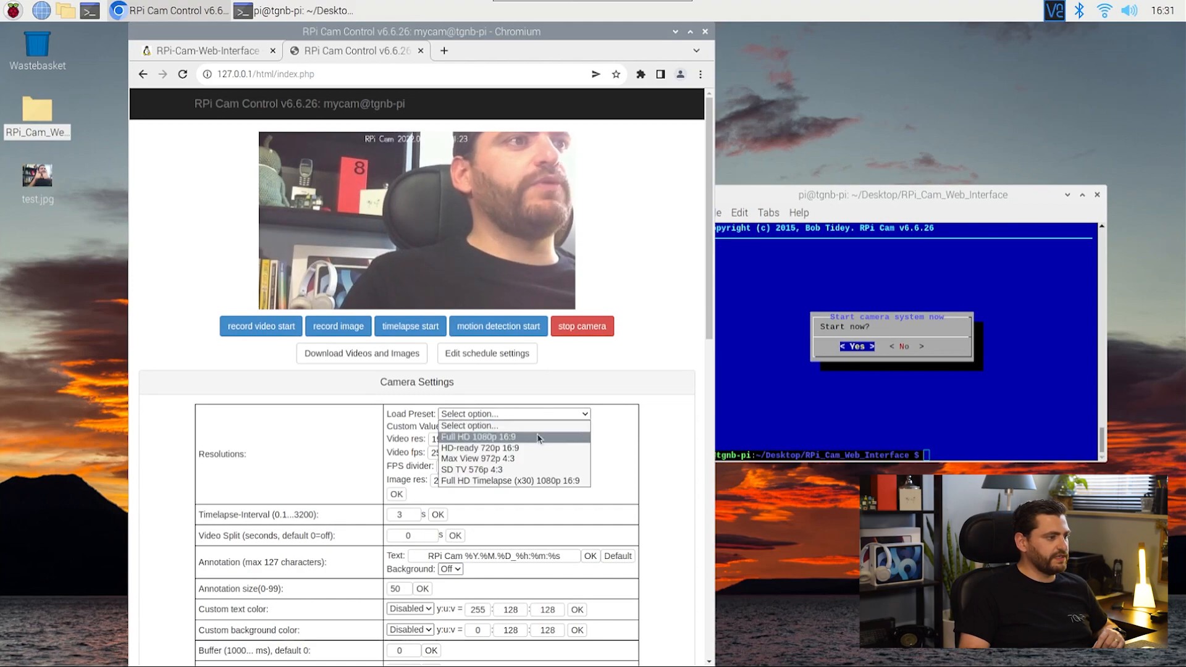
left_click(510, 460)
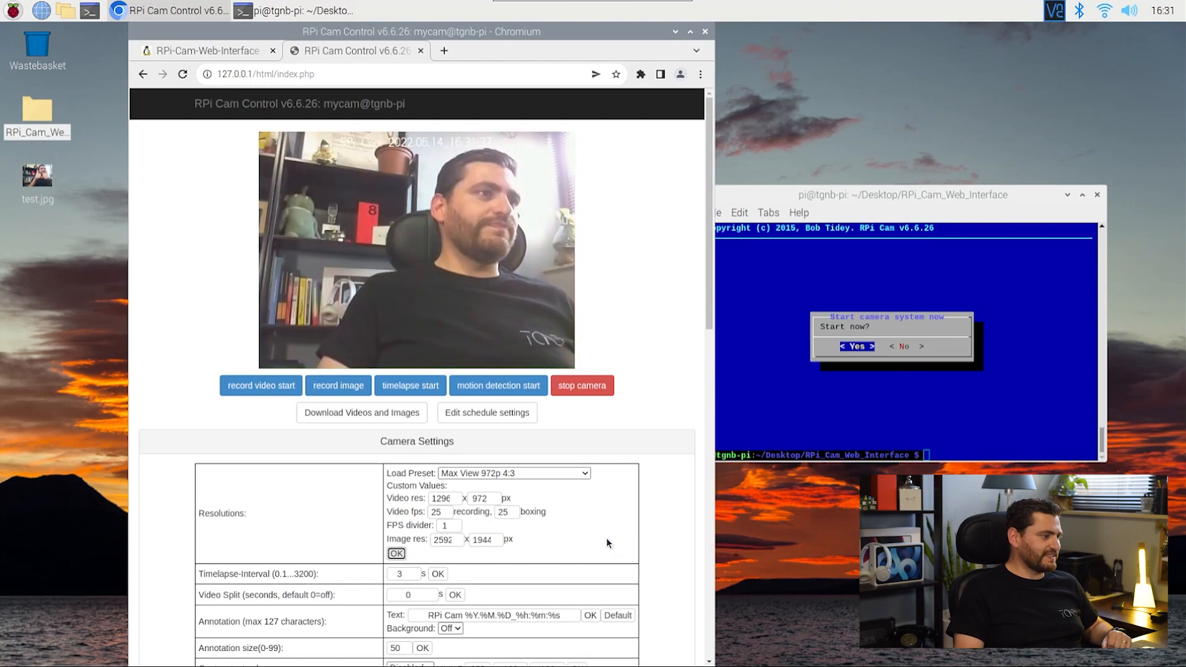
scroll(606, 538, "down", 1)
scroll(606, 536, "down", 1)
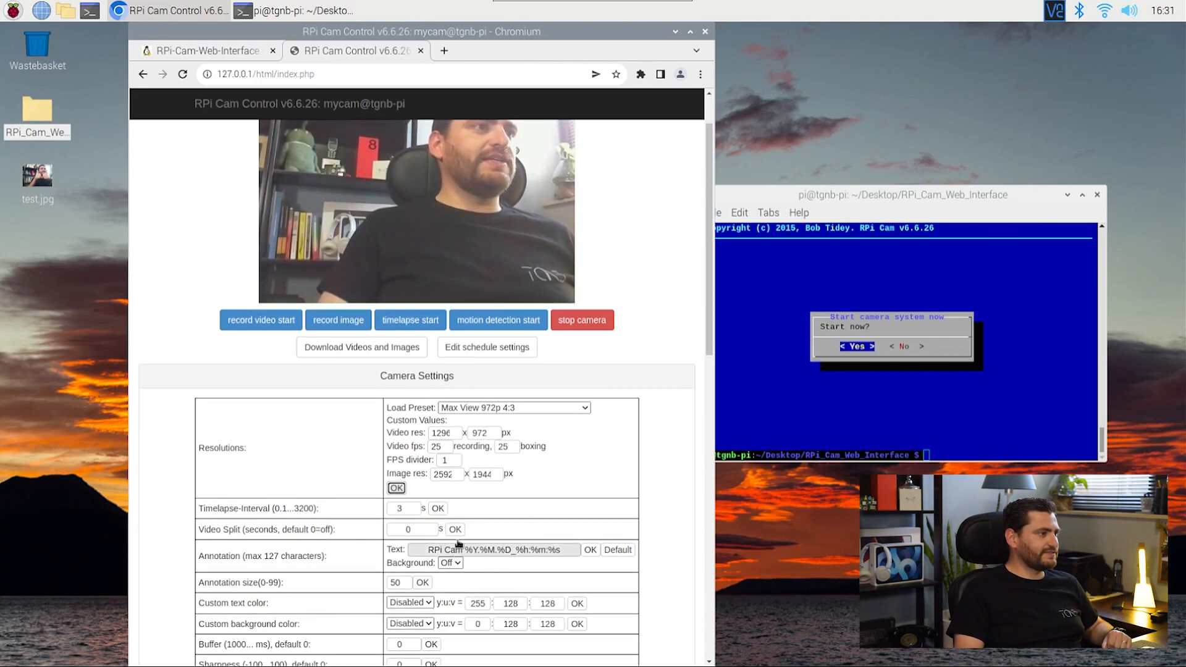
scroll(481, 278, "up", 2)
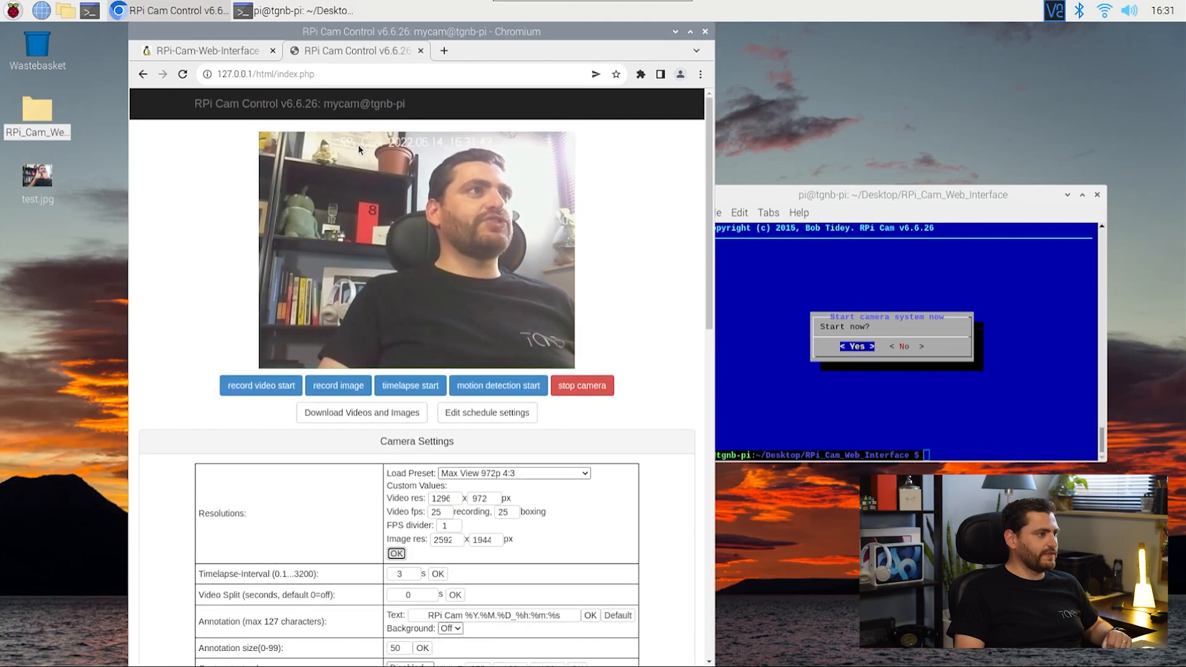
scroll(534, 512, "down", 3)
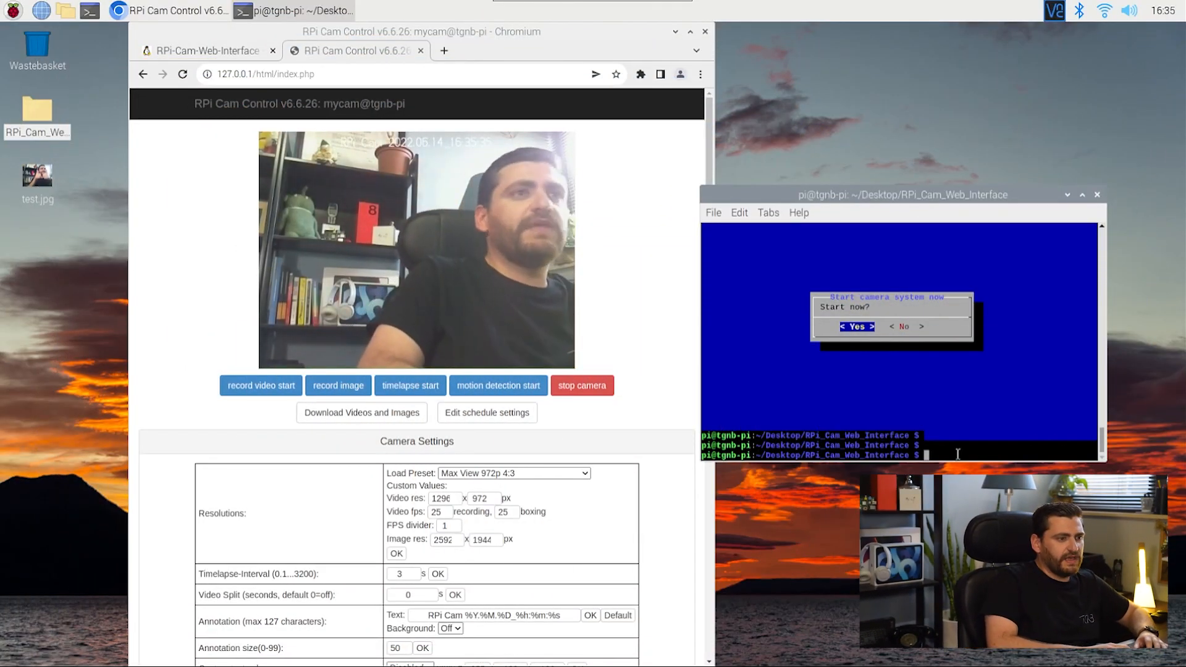
type("if")
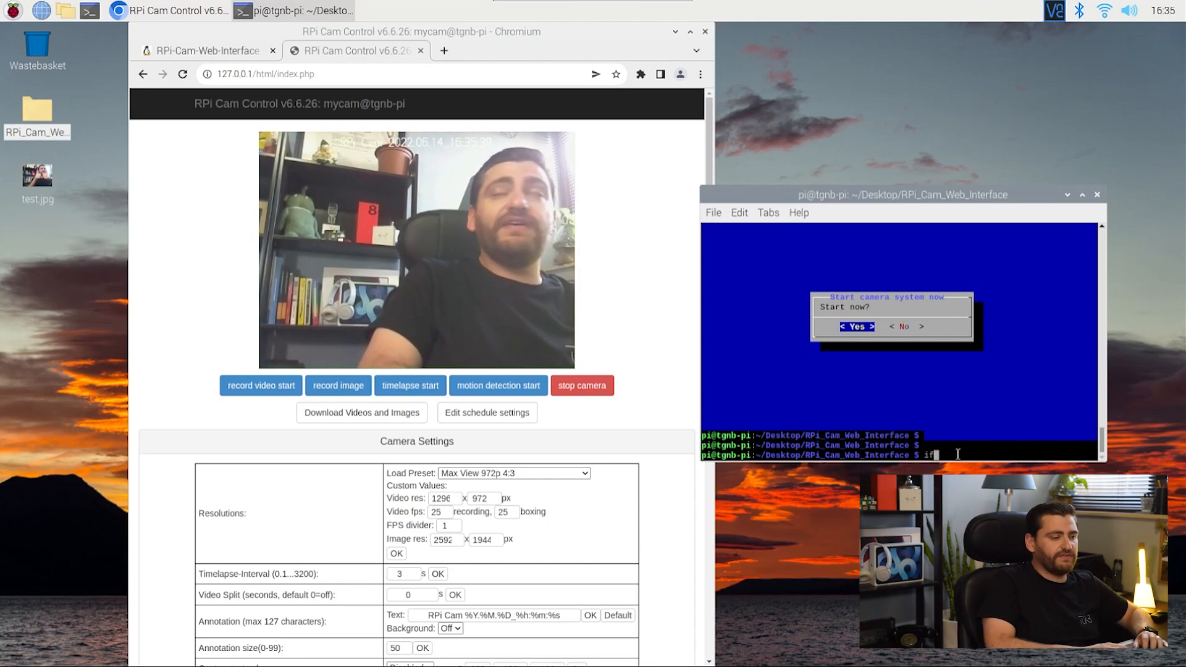
type("config")
Run ifconfig, enlarge the terminal, and highlight the wlan0 inet address line.
key("Return")
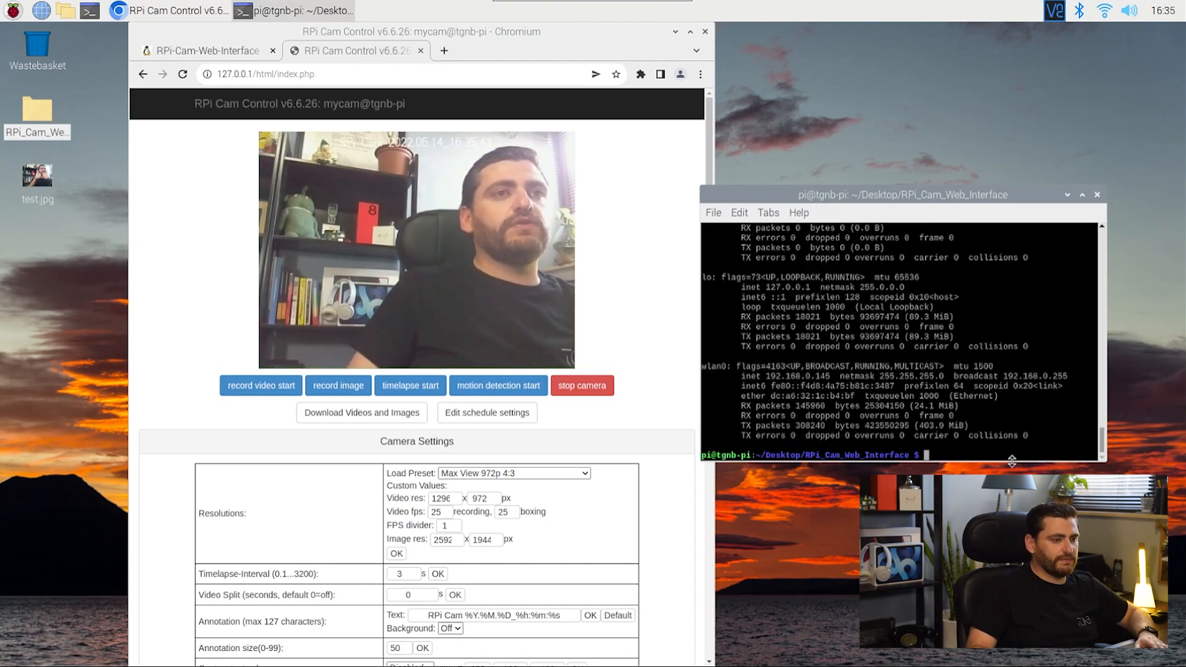
left_click_drag(1010, 461, 1010, 593)
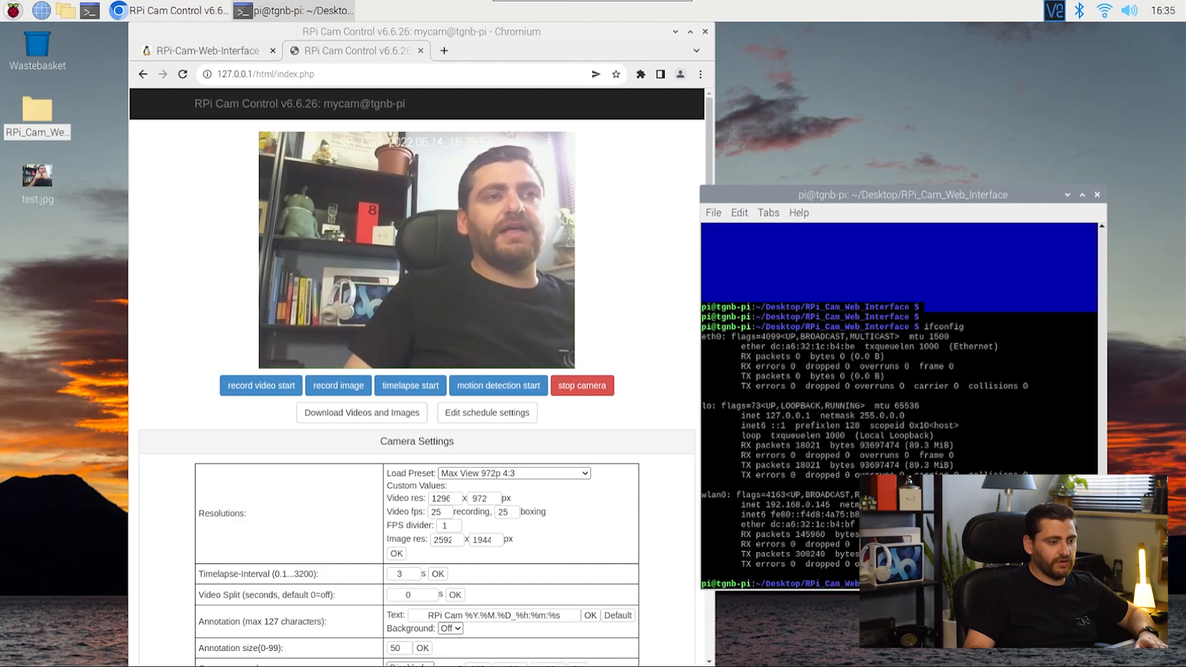
left_click_drag(742, 504, 831, 504)
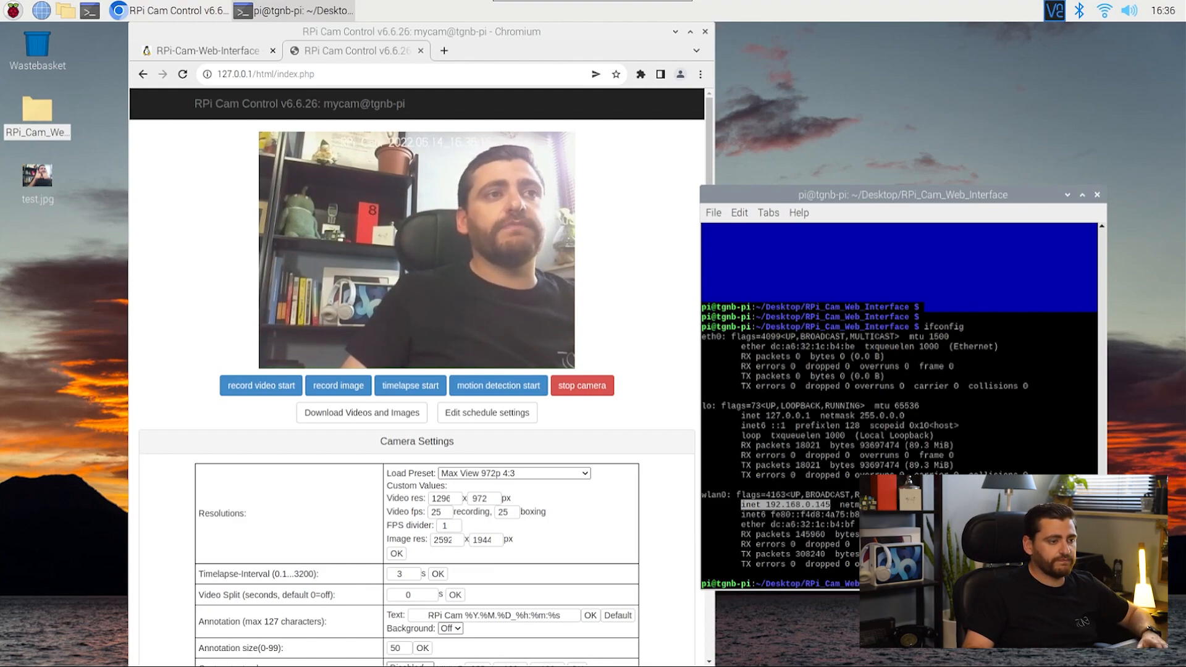
Select just the 192.168.0.145 address under wlan0, then clear the selection.
left_click(825, 538)
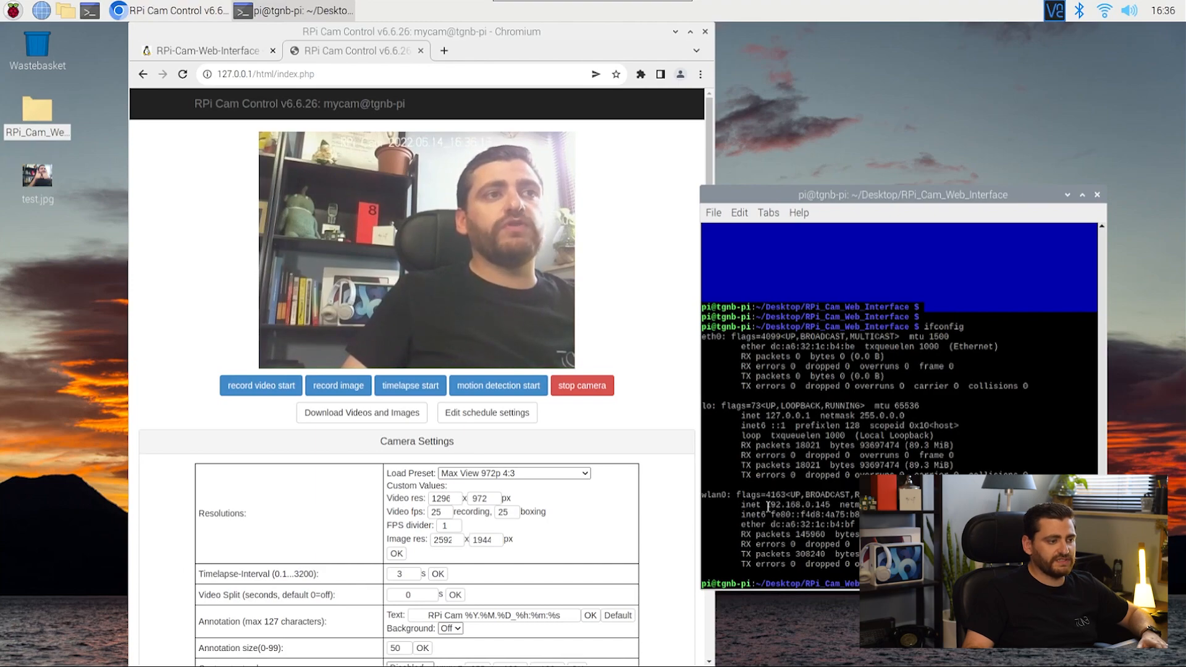
left_click_drag(768, 505, 818, 505)
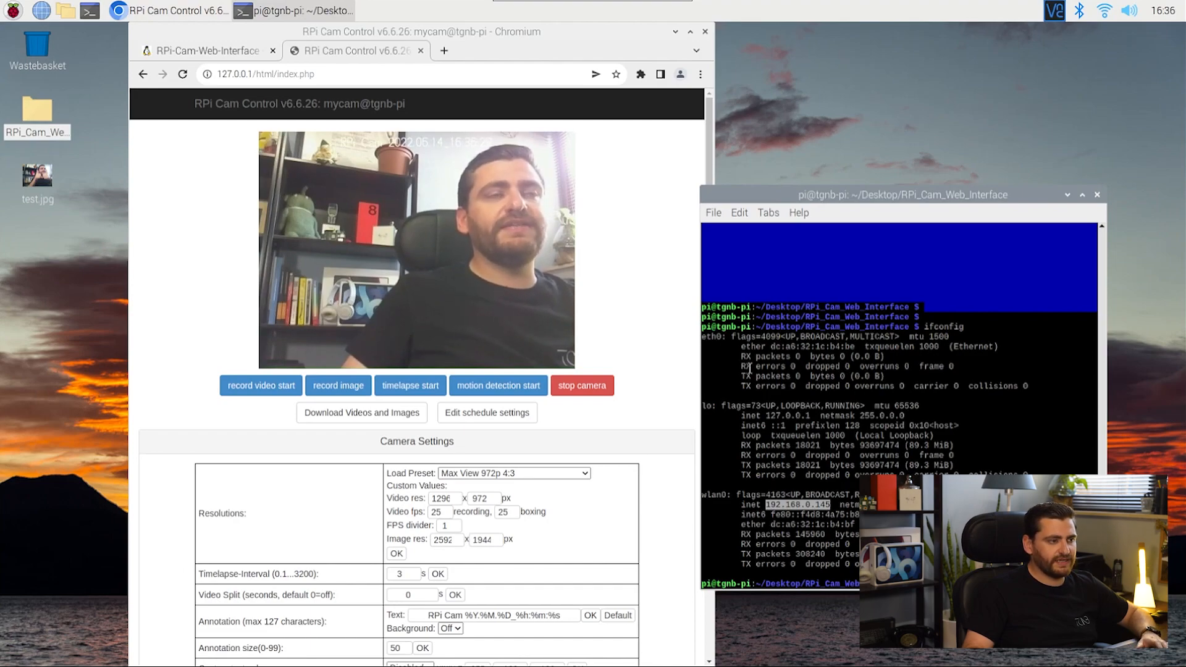
left_click(714, 337)
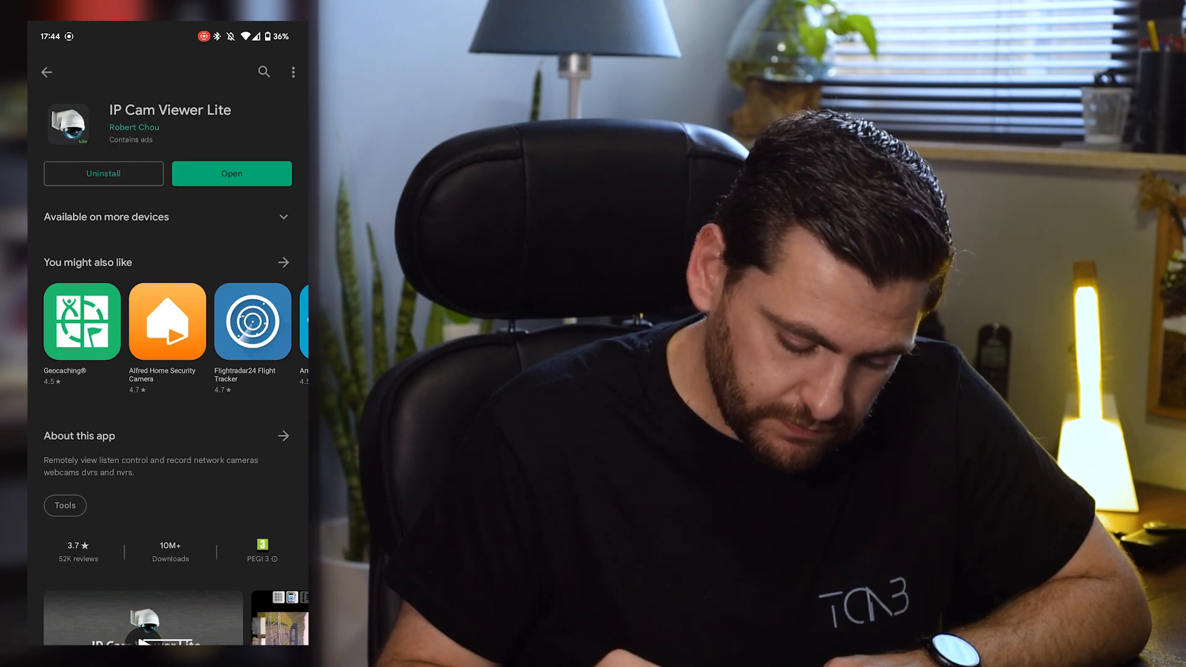
Launch IP Cam Viewer Lite, allow storage access, and close the changelog to reach Manage Cameras.
left_click(232, 173)
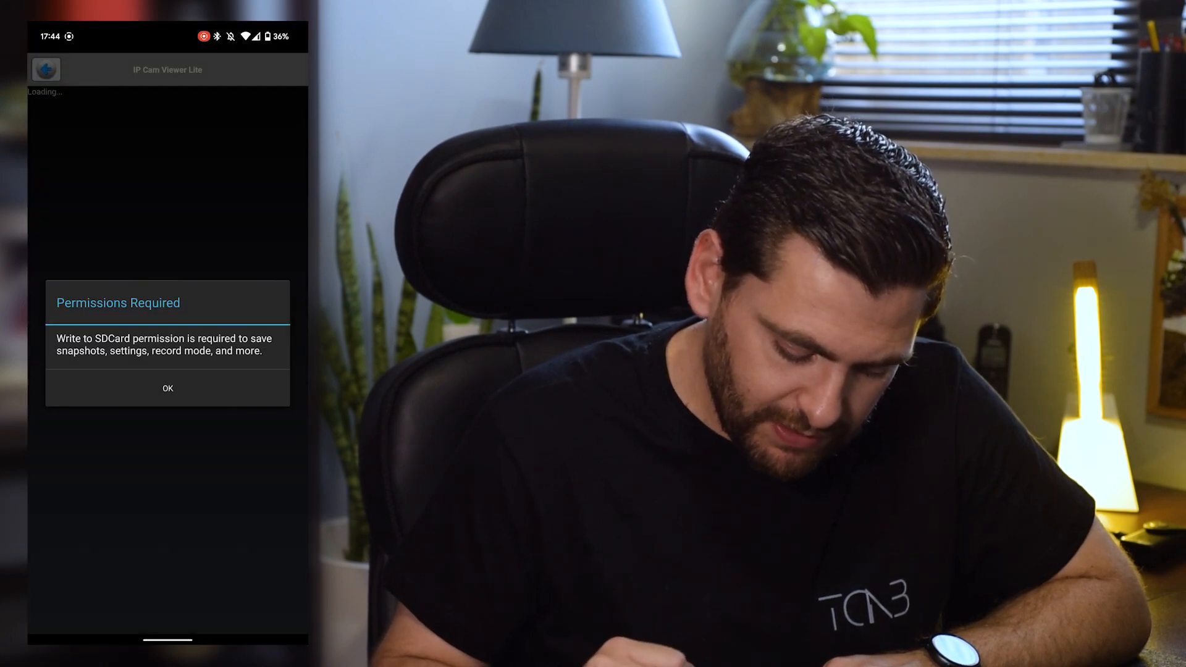
left_click(167, 389)
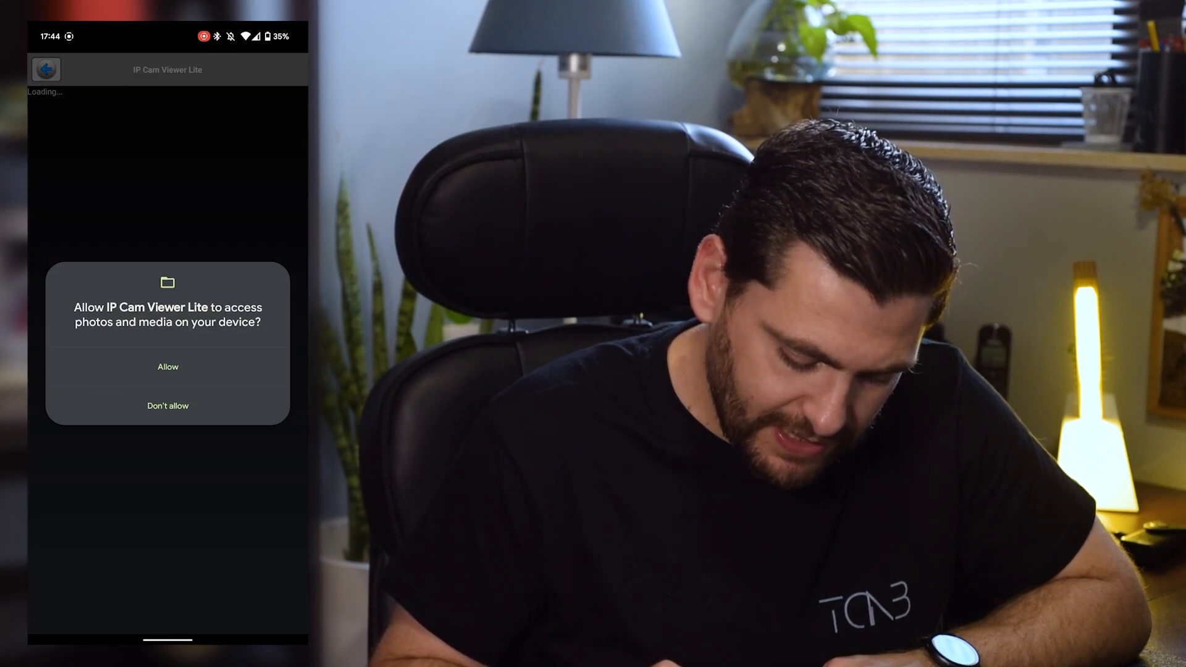
left_click(168, 366)
scroll(167, 371, "down", 10)
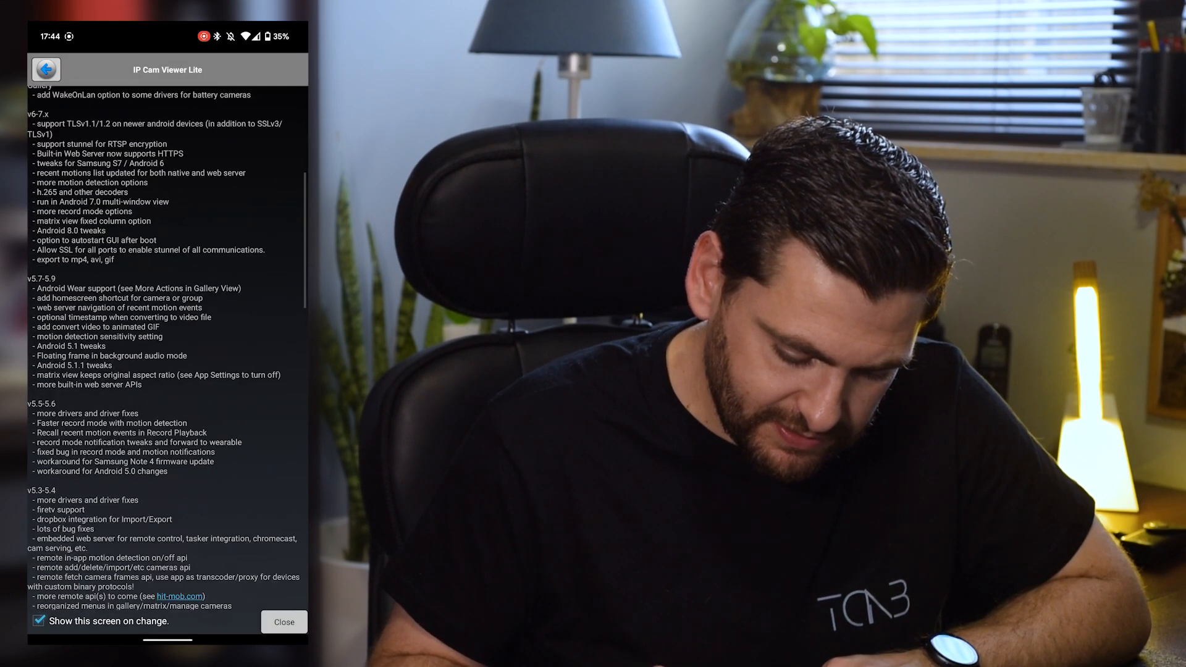
scroll(167, 371, "down", 10)
scroll(166, 371, "down", 10)
scroll(167, 370, "down", 5)
left_click(283, 621)
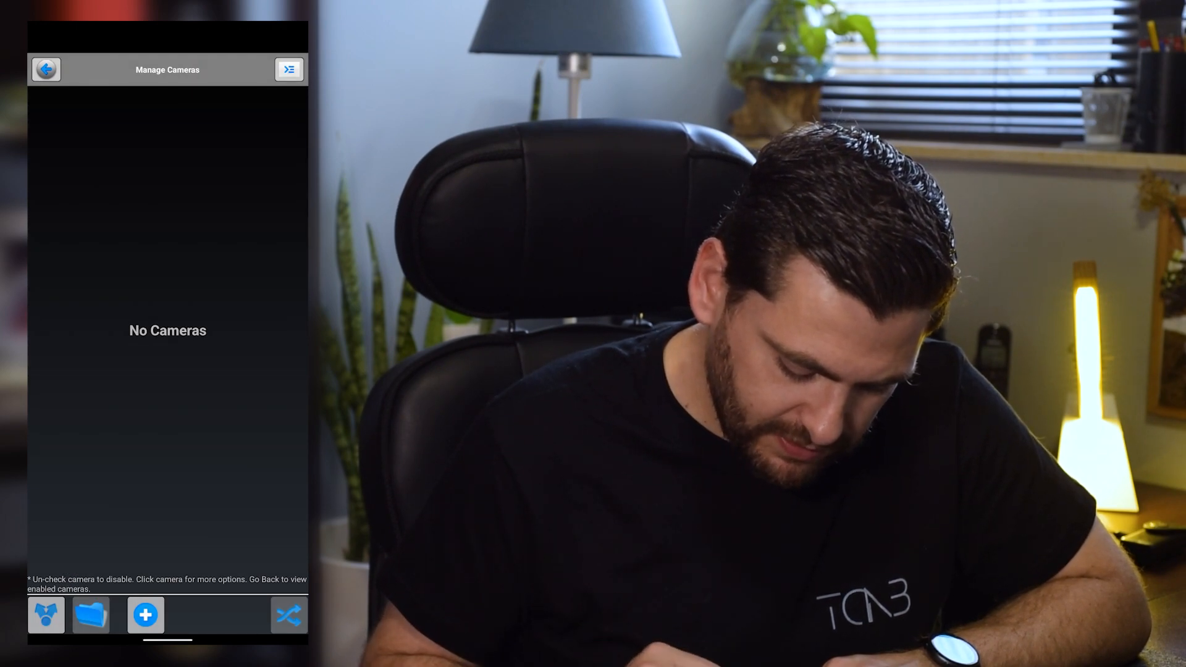
Add a Generic URL camera with the Generic Video URL model and focus its URL field.
left_click(146, 614)
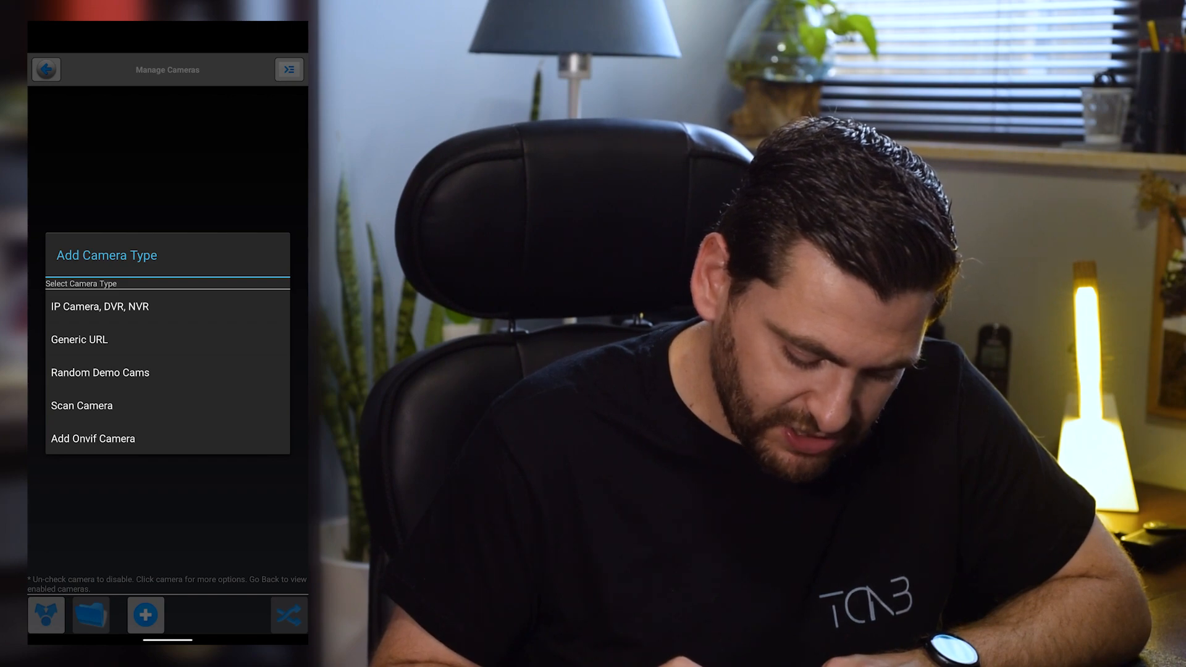
left_click(79, 339)
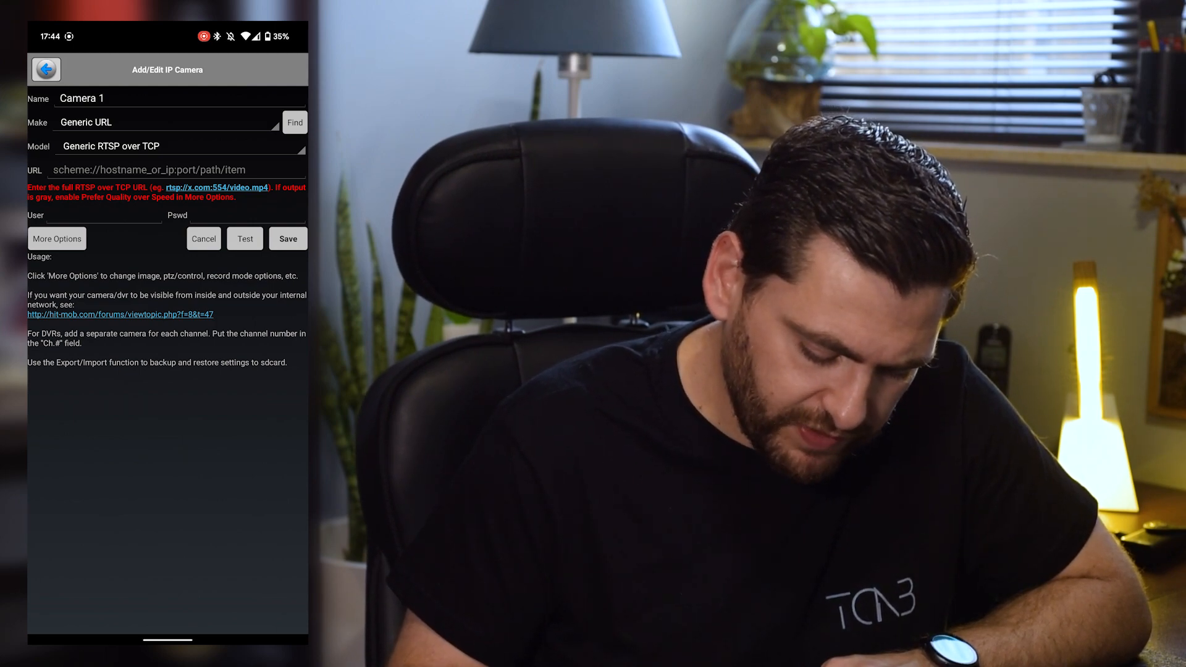
left_click(176, 145)
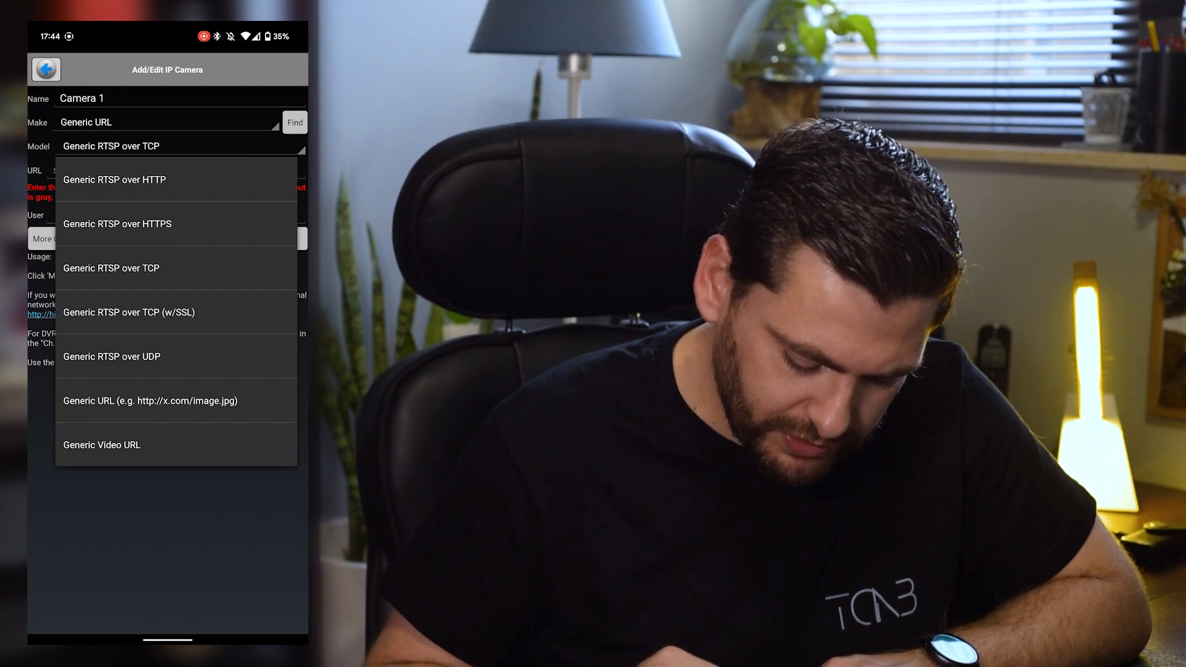
left_click(103, 445)
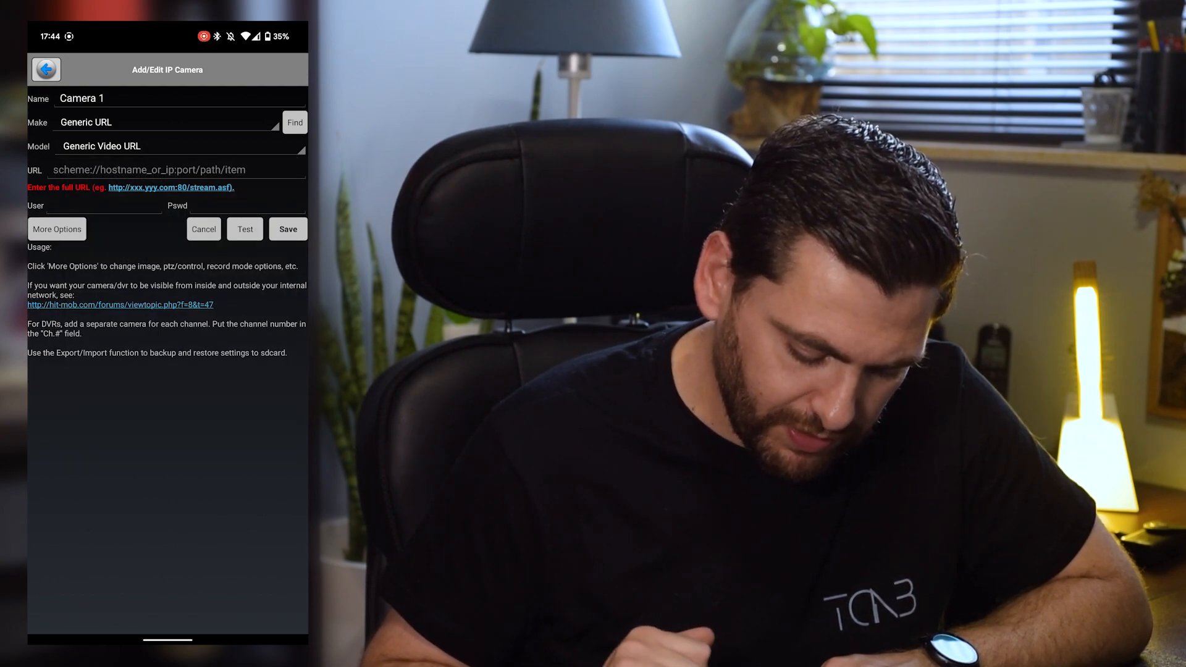
left_click(148, 170)
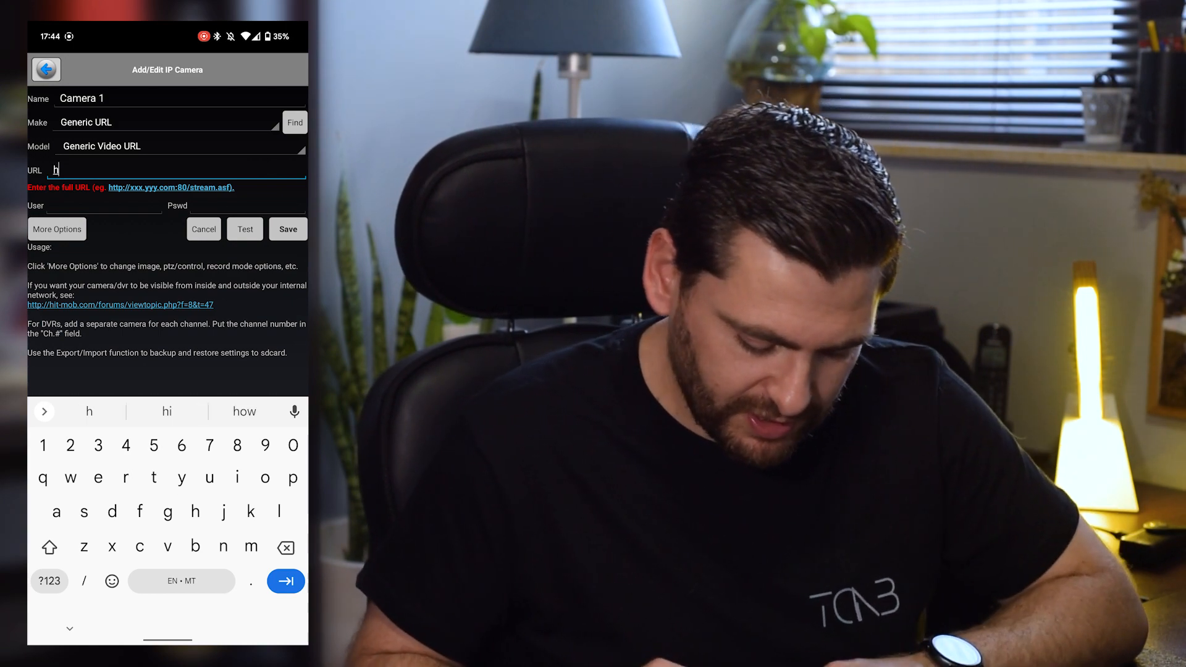
type("ht")
key("BackSpace")
type("tt")
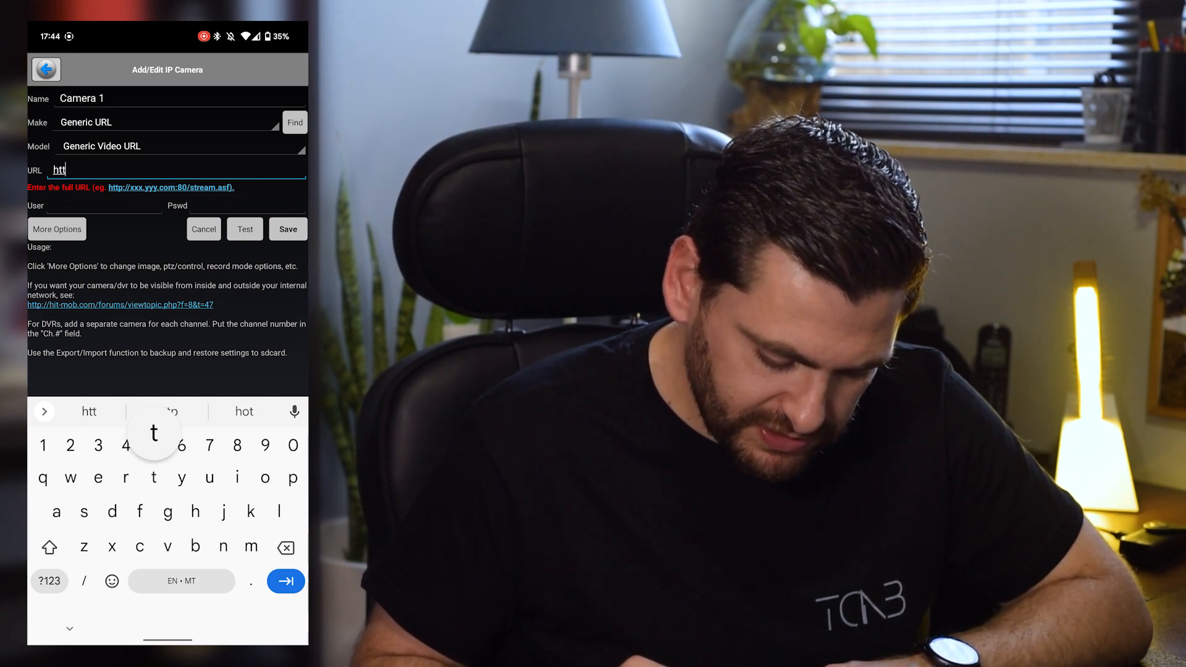
type("0")
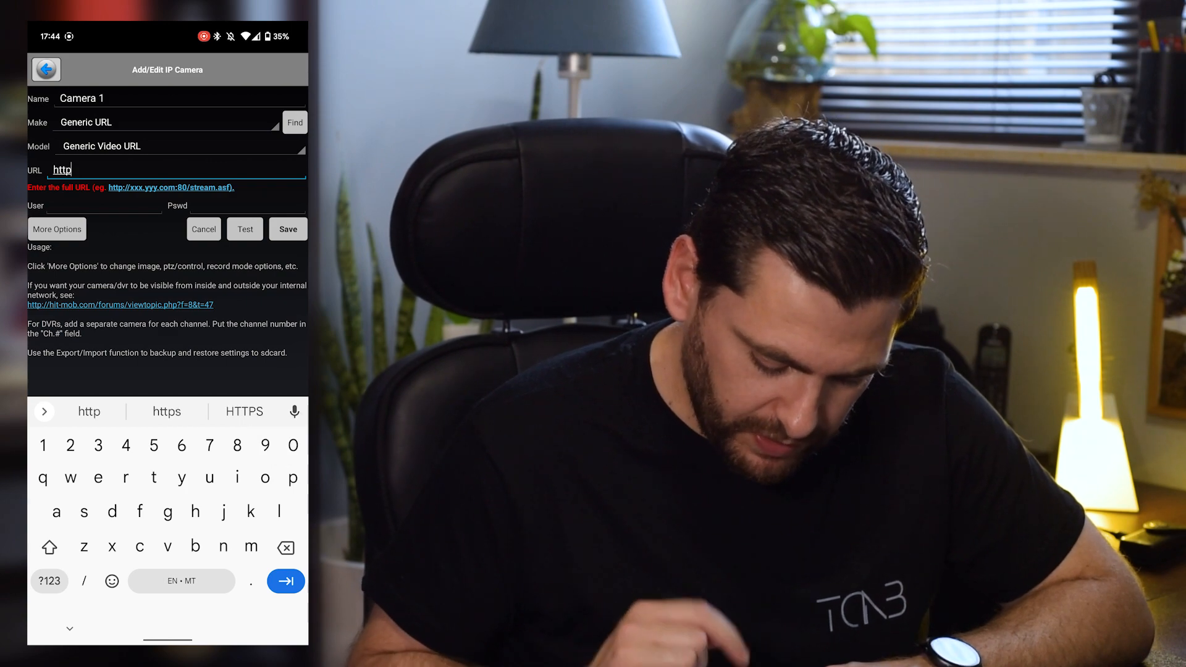
type(":")
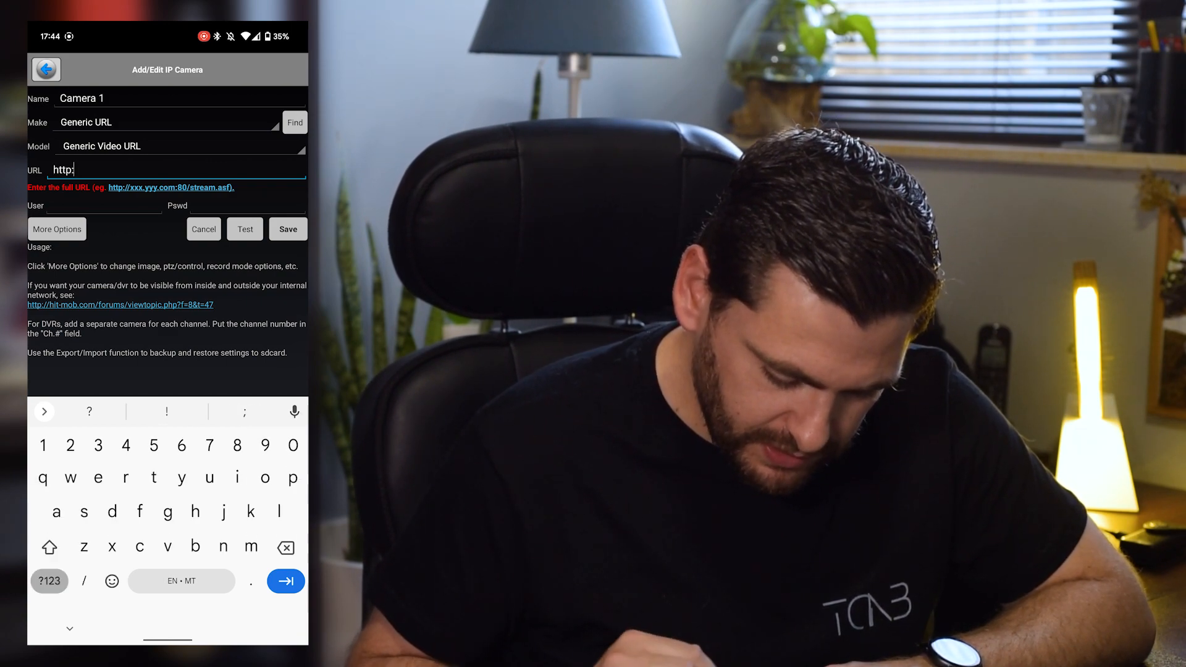
type("//")
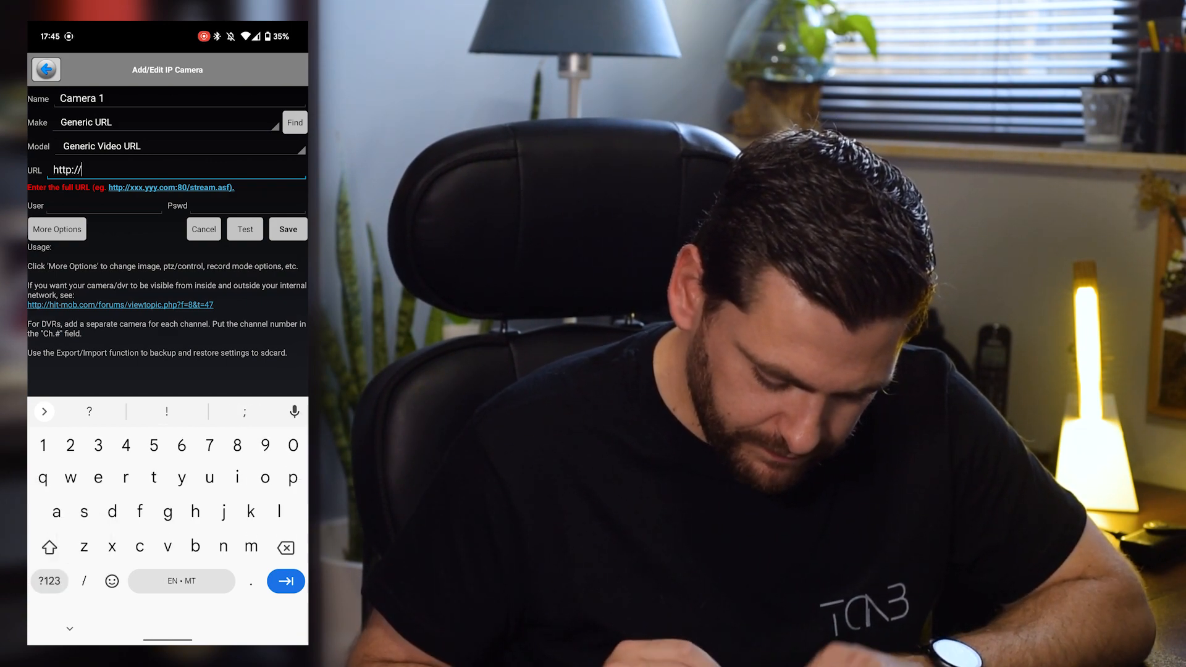
type("19")
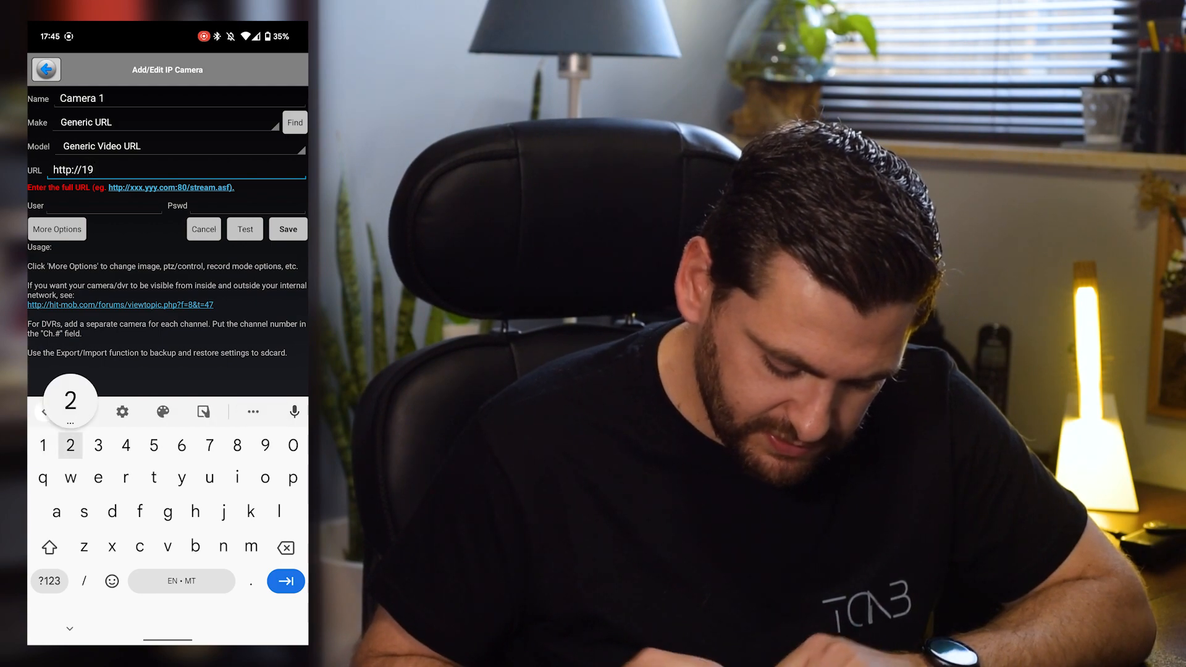
type("2.16")
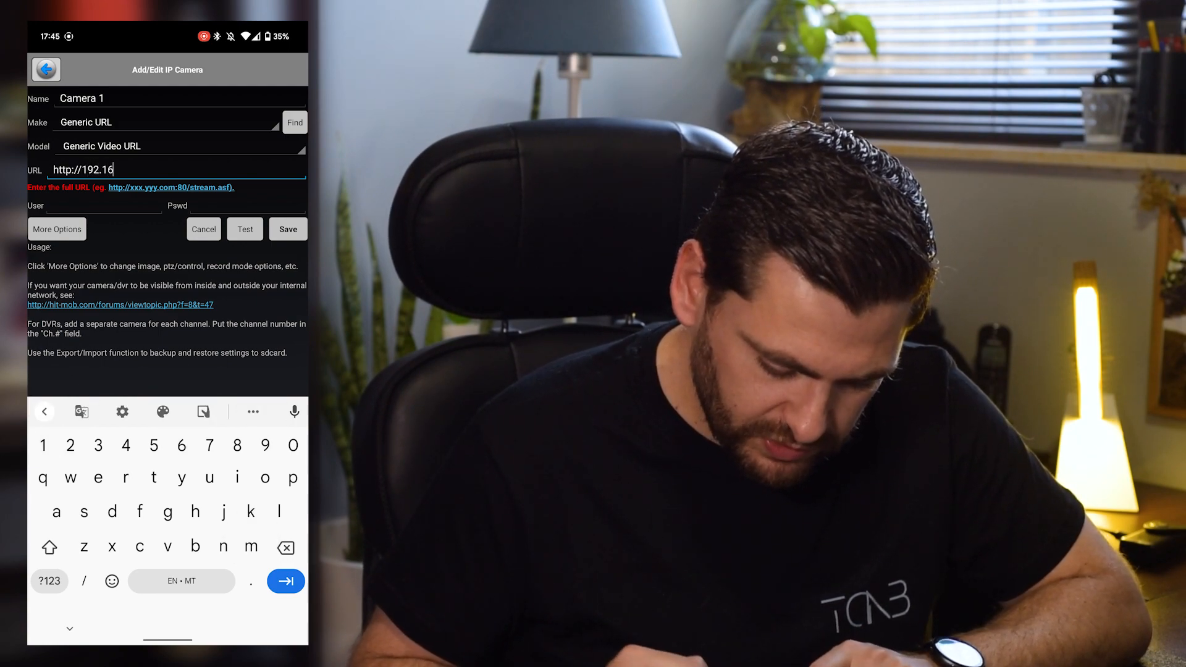
type("8.0.")
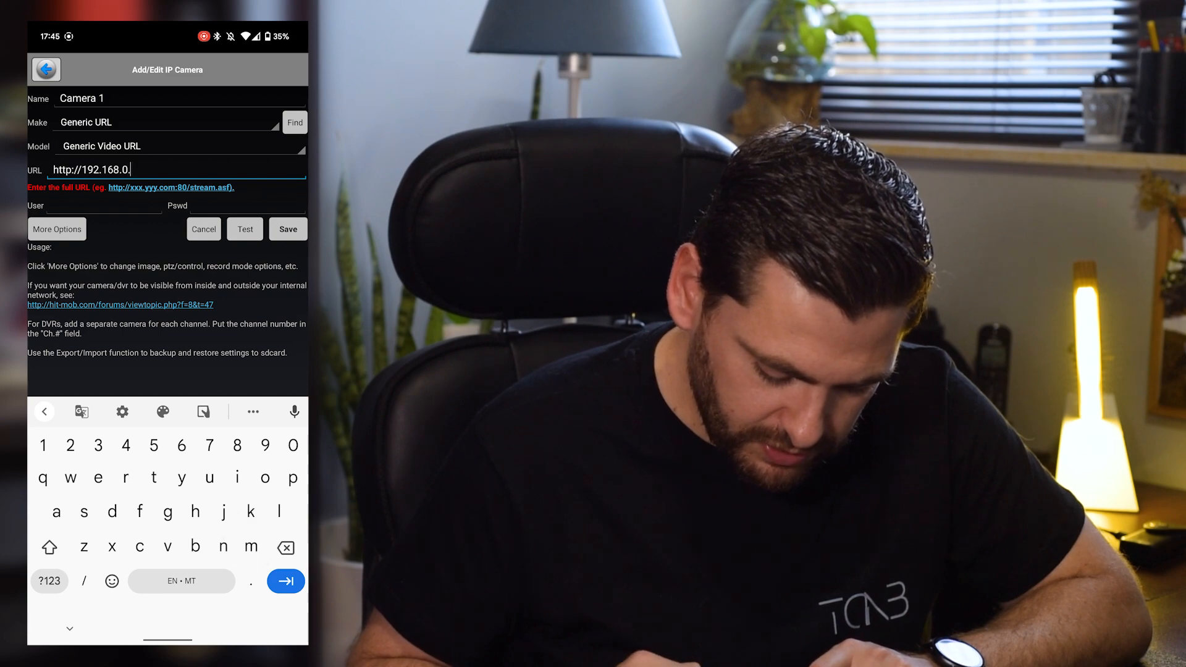
type("145")
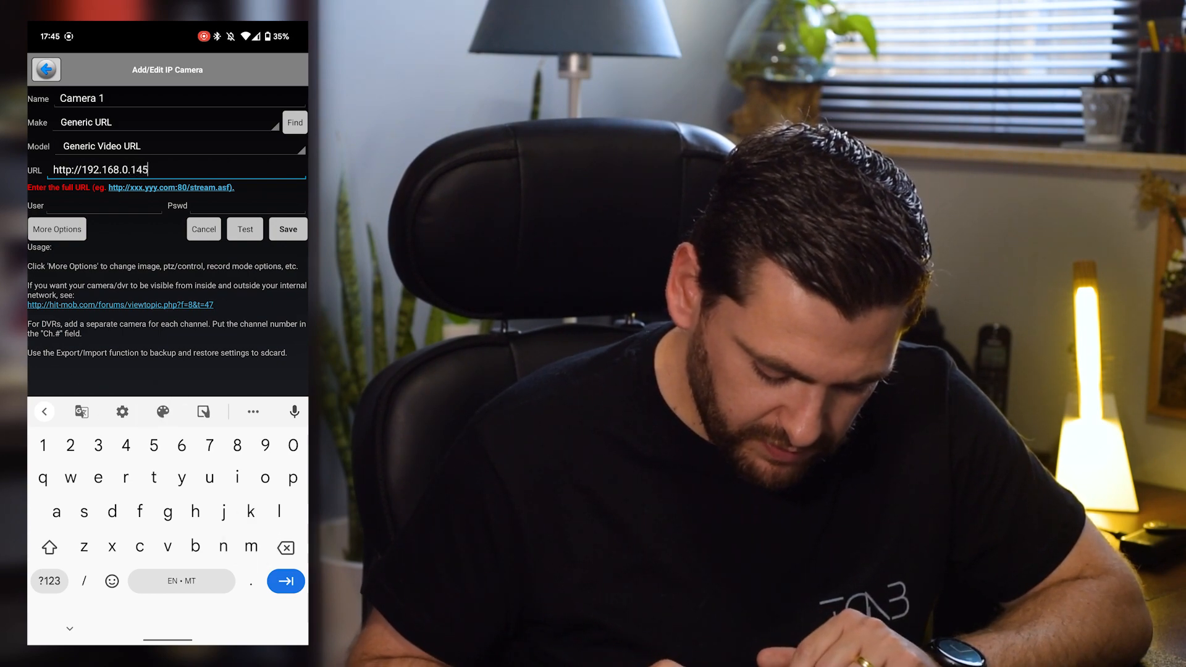
type("/html/c")
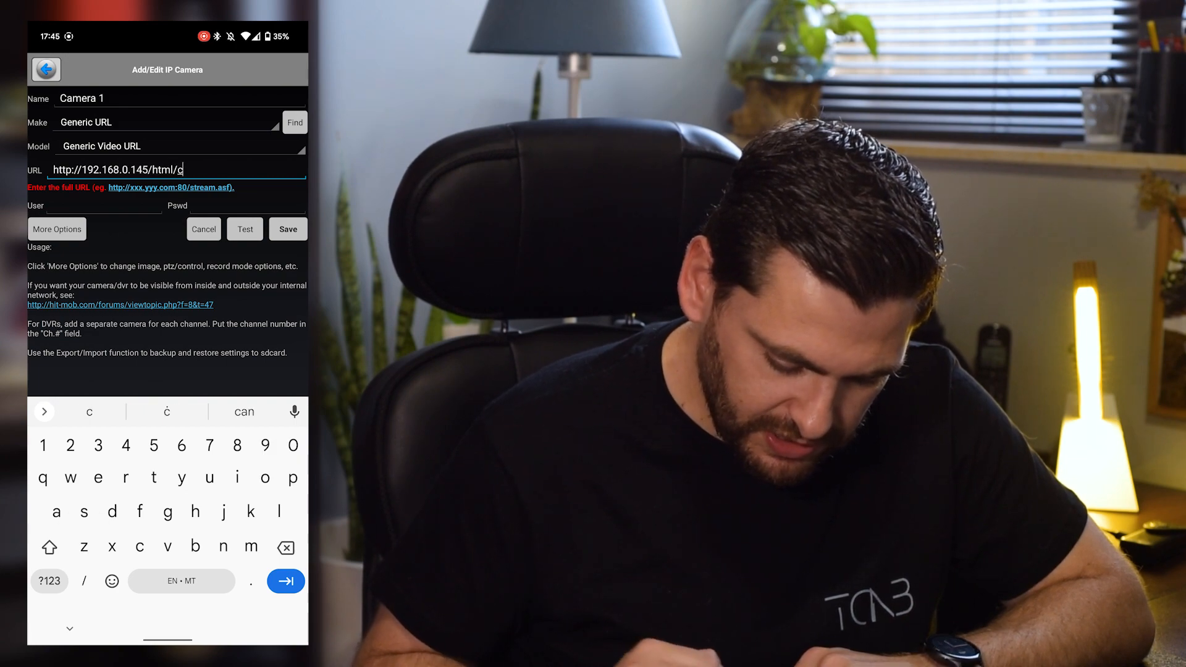
type("am_pic")
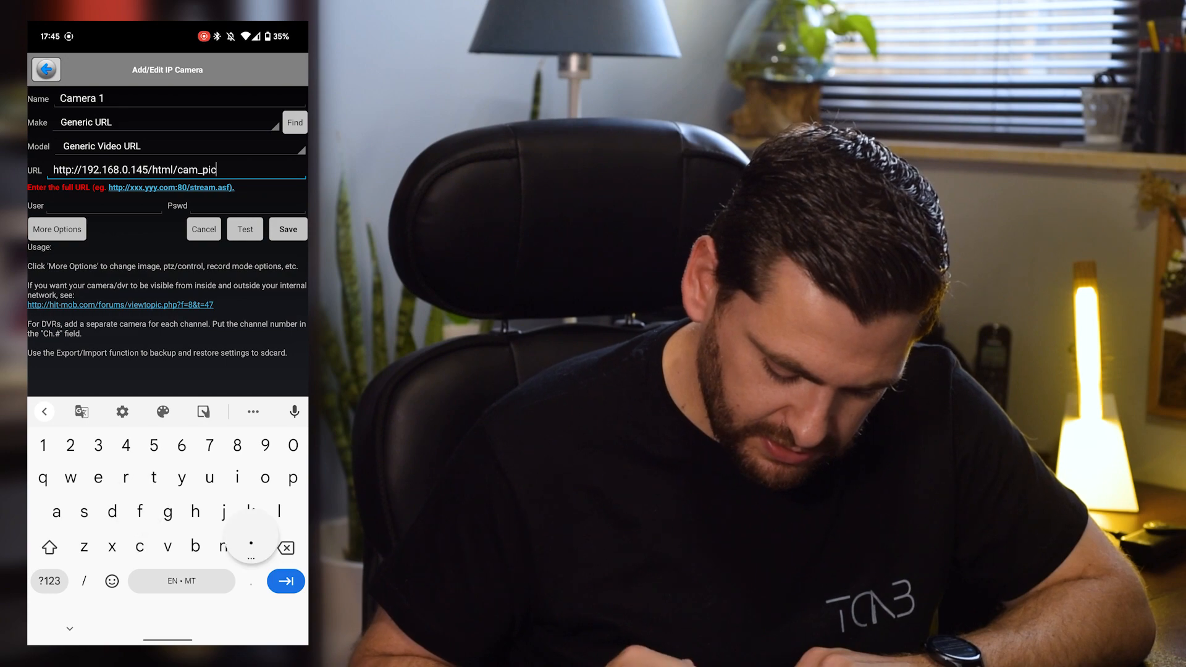
type(".php")
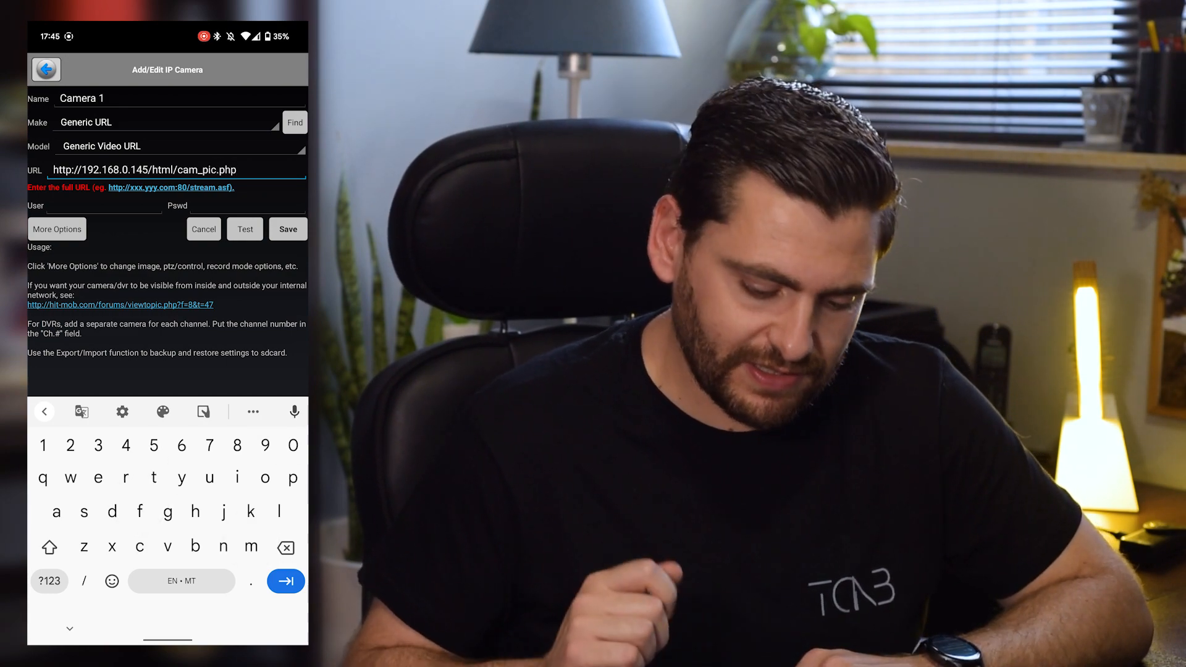
key("Tab")
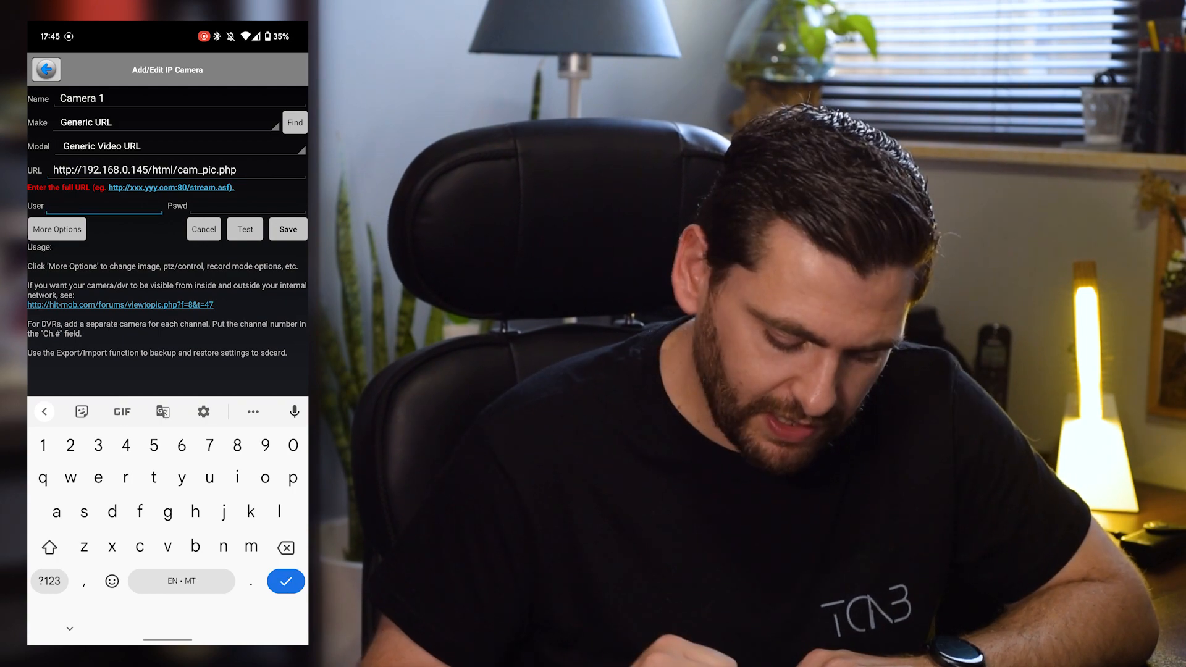
Test the address successfully, save Camera 1, and open its live Pi camera stream.
left_click(245, 229)
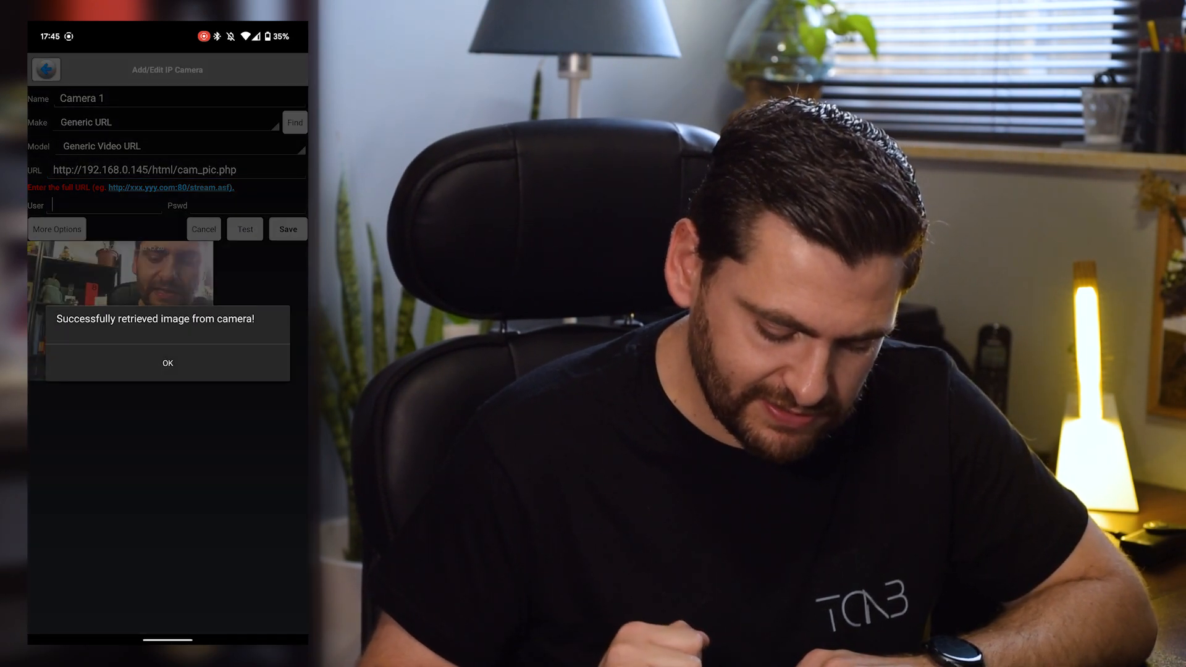
left_click(168, 363)
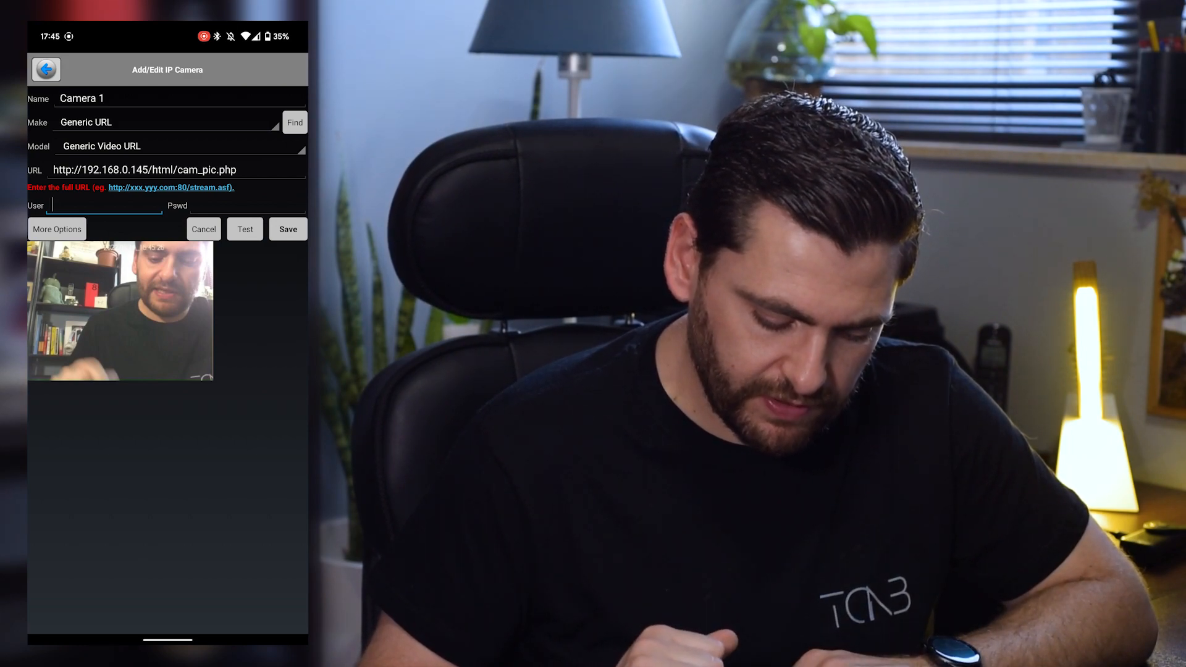
left_click(288, 229)
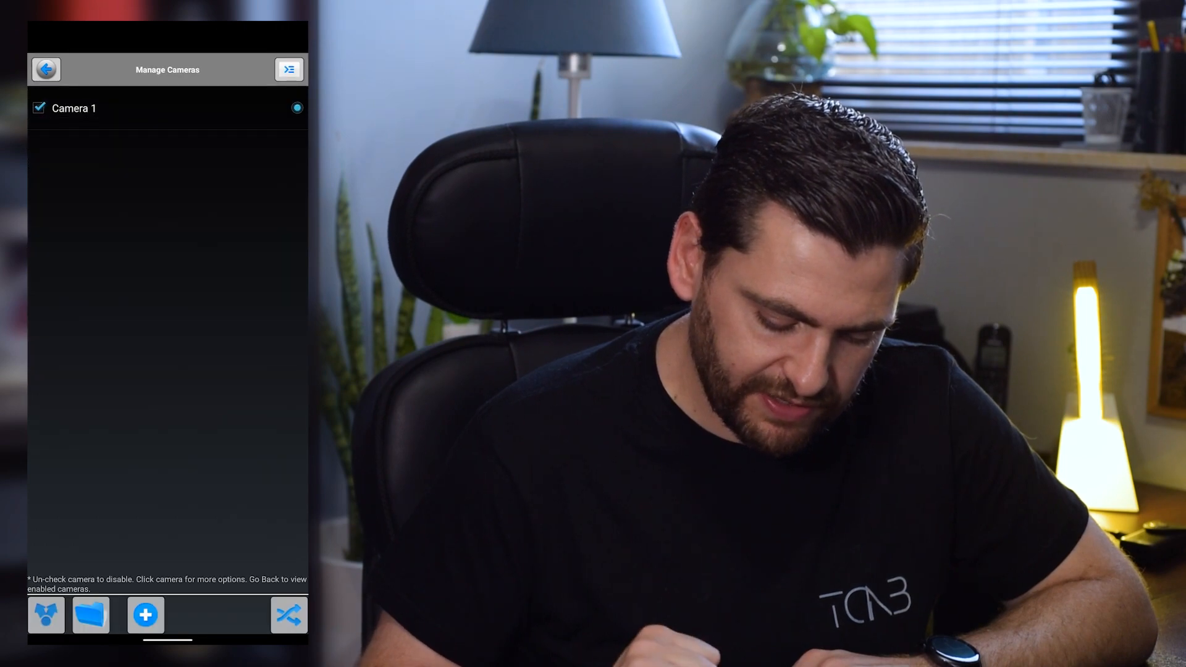
left_click(45, 68)
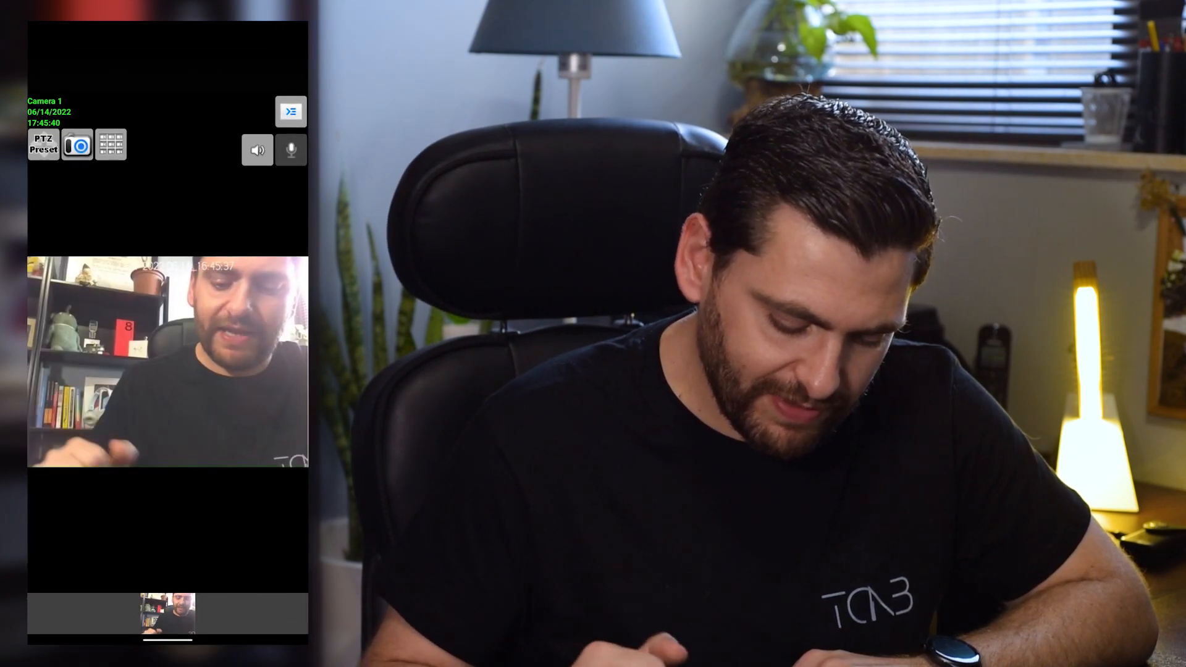